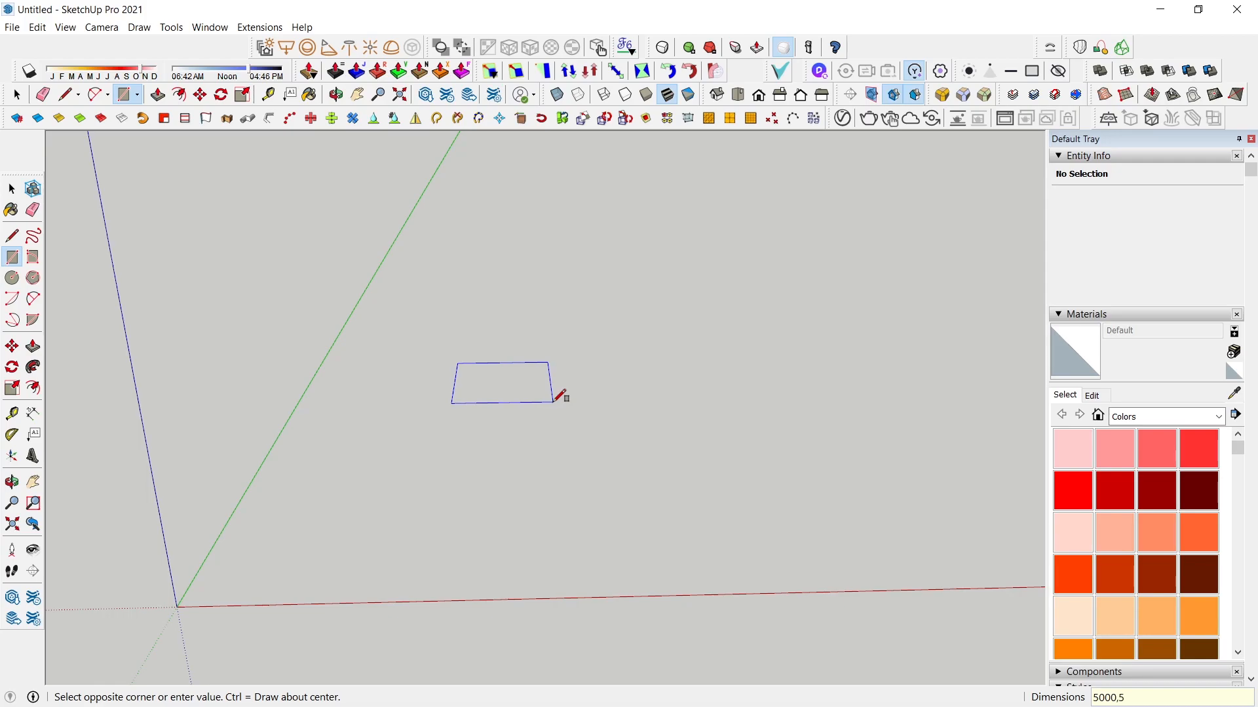
# - Complete the 5000 by 5000 mm floor square and offset its outline inward to form a narrow wall strip
pyautogui.press('Return')
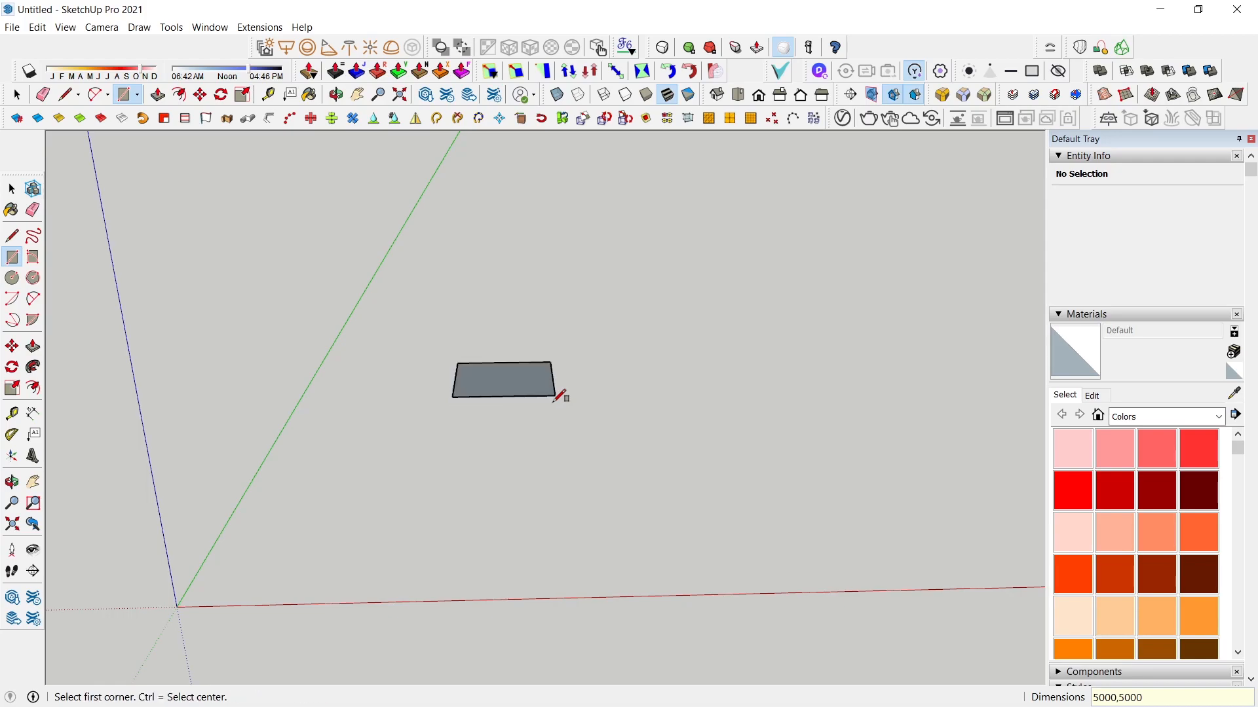
pyautogui.scroll(5, 519, 430)
pyautogui.moveTo(519, 429); pyautogui.dragTo(578, 419, button='middle')
pyautogui.press('f')
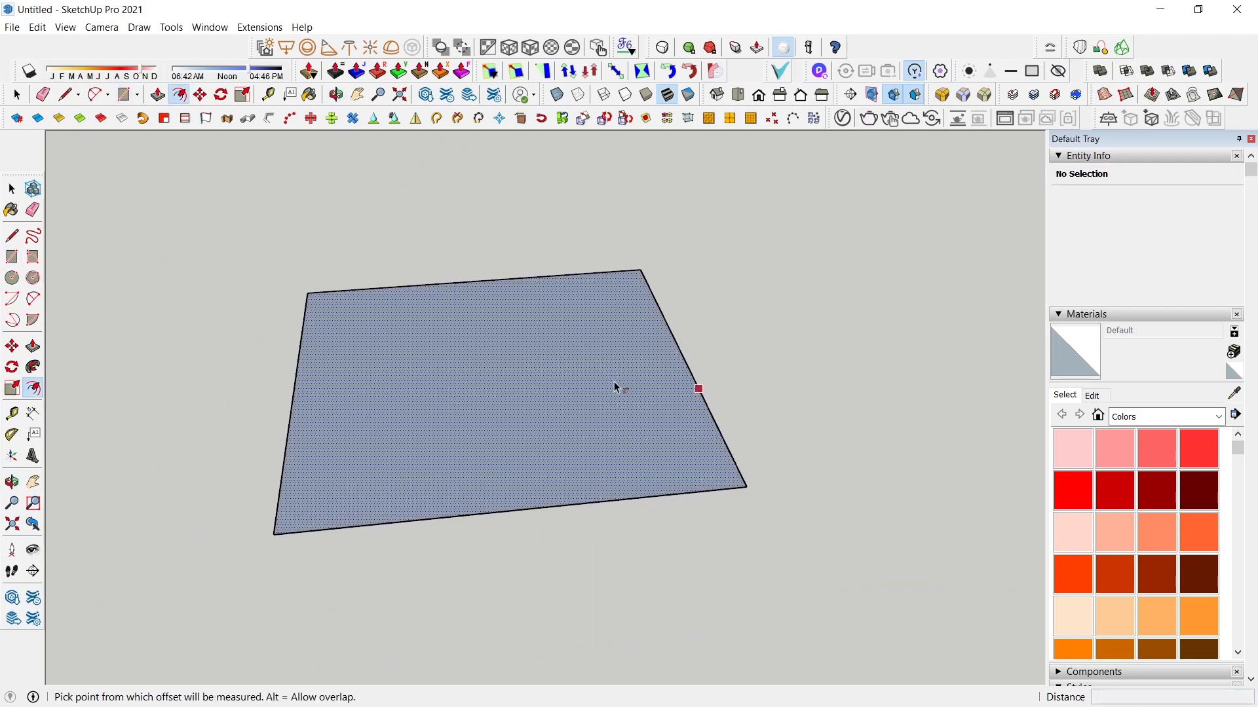
pyautogui.click(679, 378)
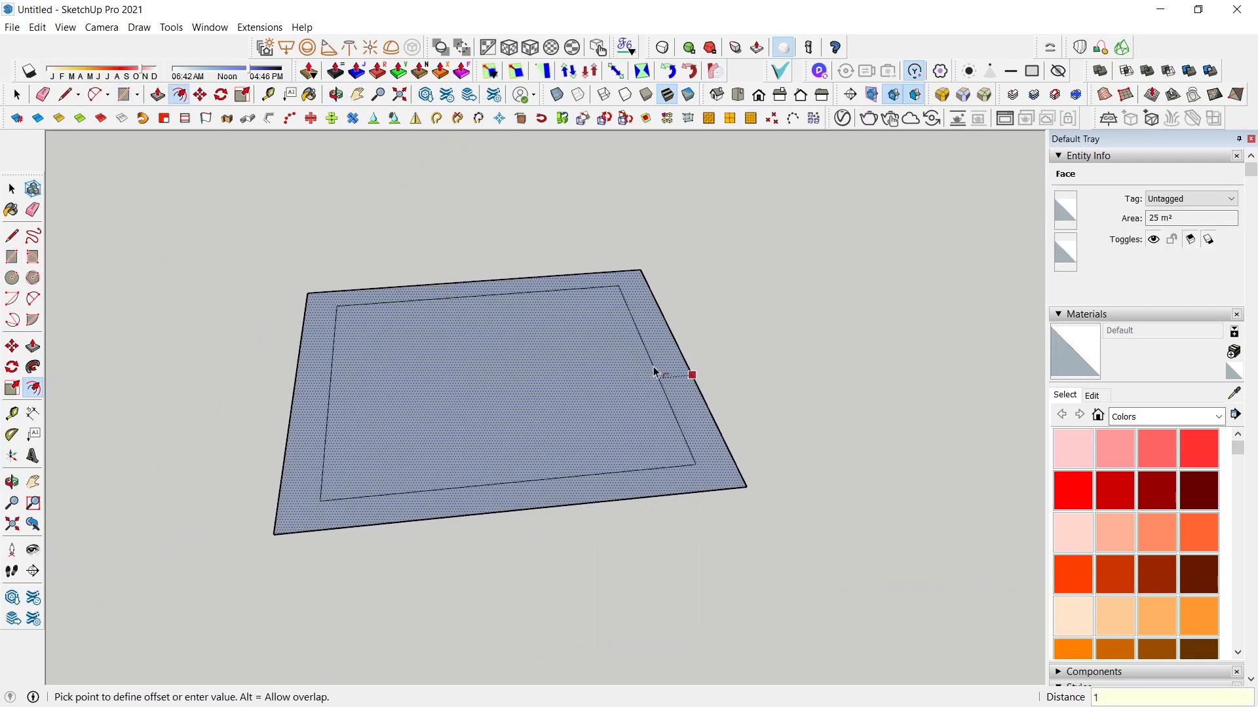
pyautogui.press('Return')
# - Delete the face inside the offset outline, keeping only the wall strip
pyautogui.press('space')
pyautogui.click(593, 387)
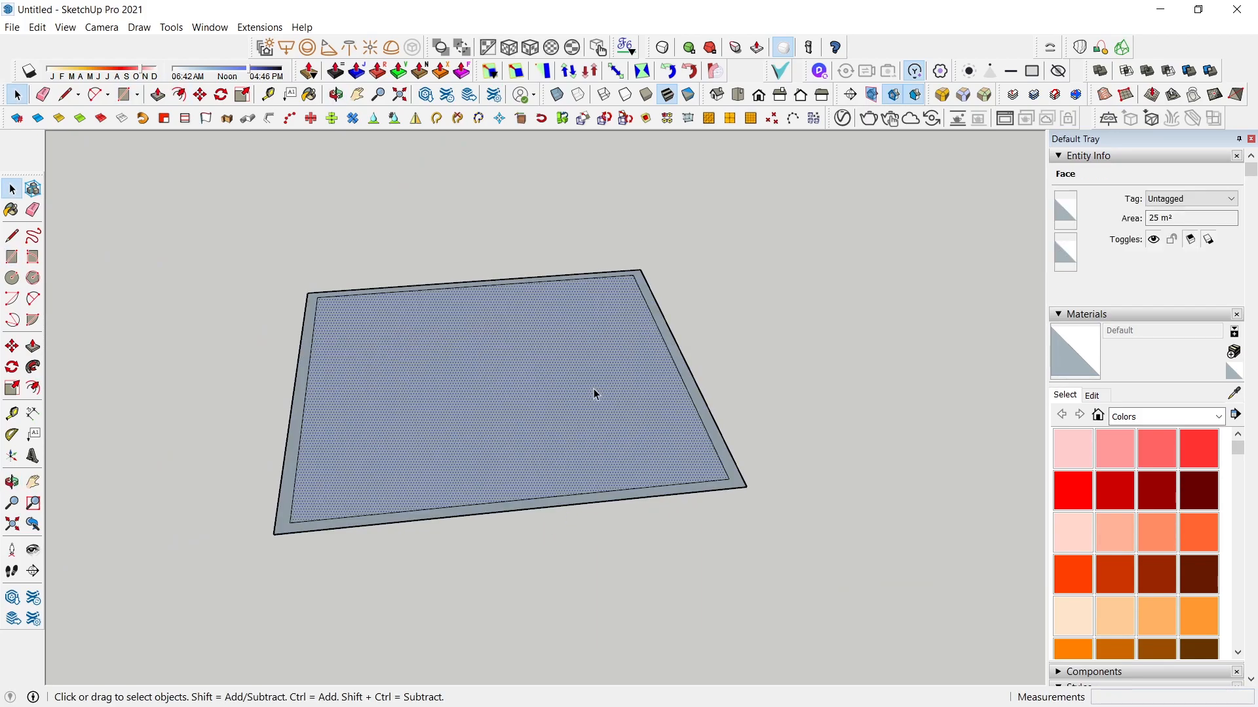
pyautogui.press('Delete')
# - Extrude the wall strip upward, trying heights of 3000, 3400 and 2400 mm before setting it to 2600 mm
pyautogui.press('p')
pyautogui.click(709, 422)
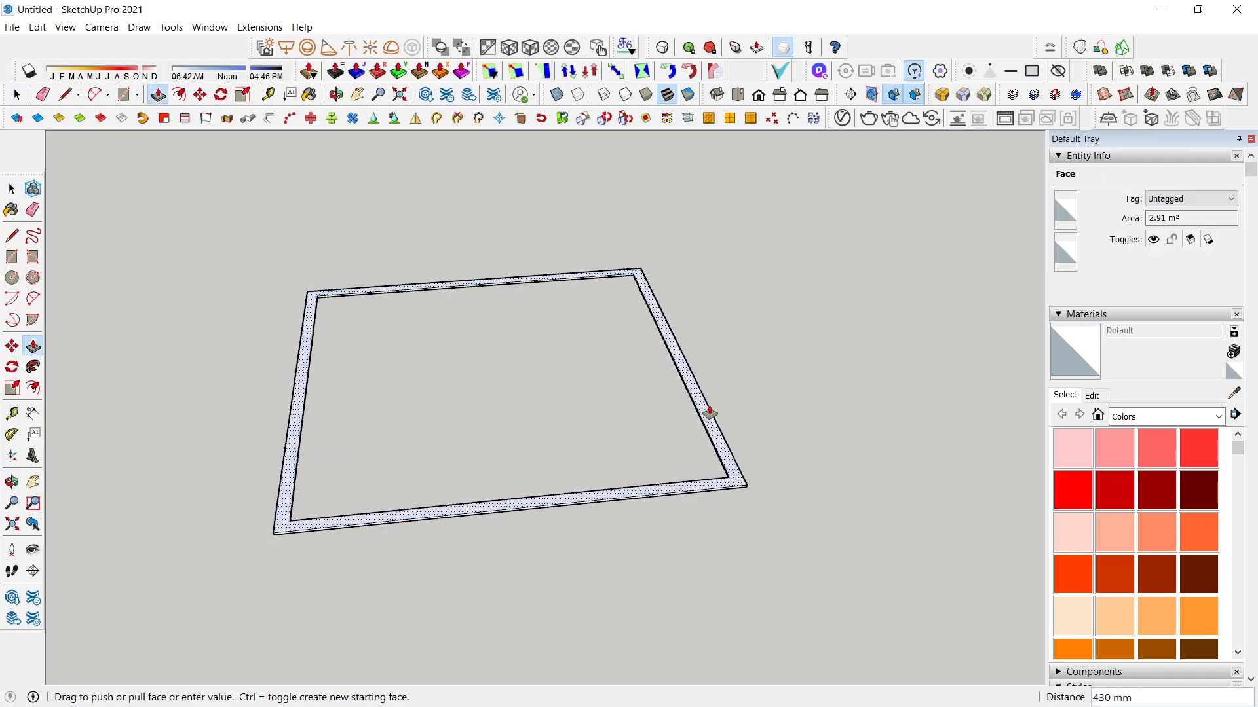
pyautogui.write('300')
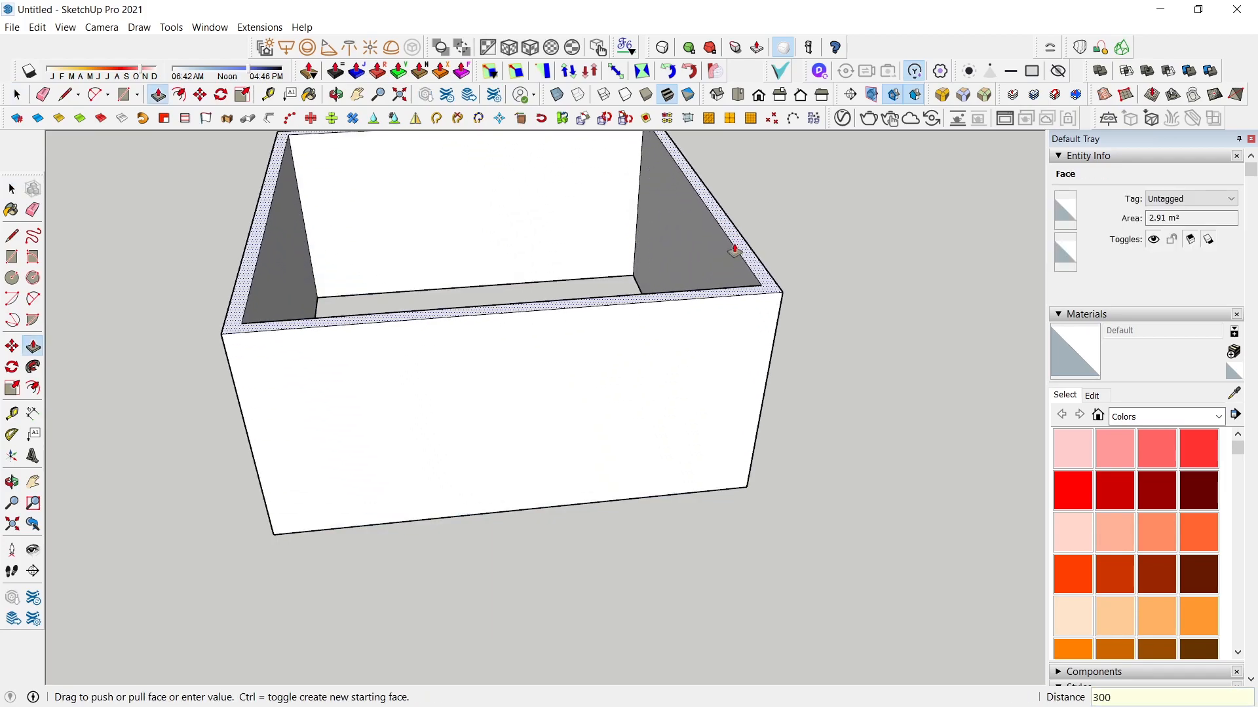
pyautogui.write('0')
pyautogui.press('Return')
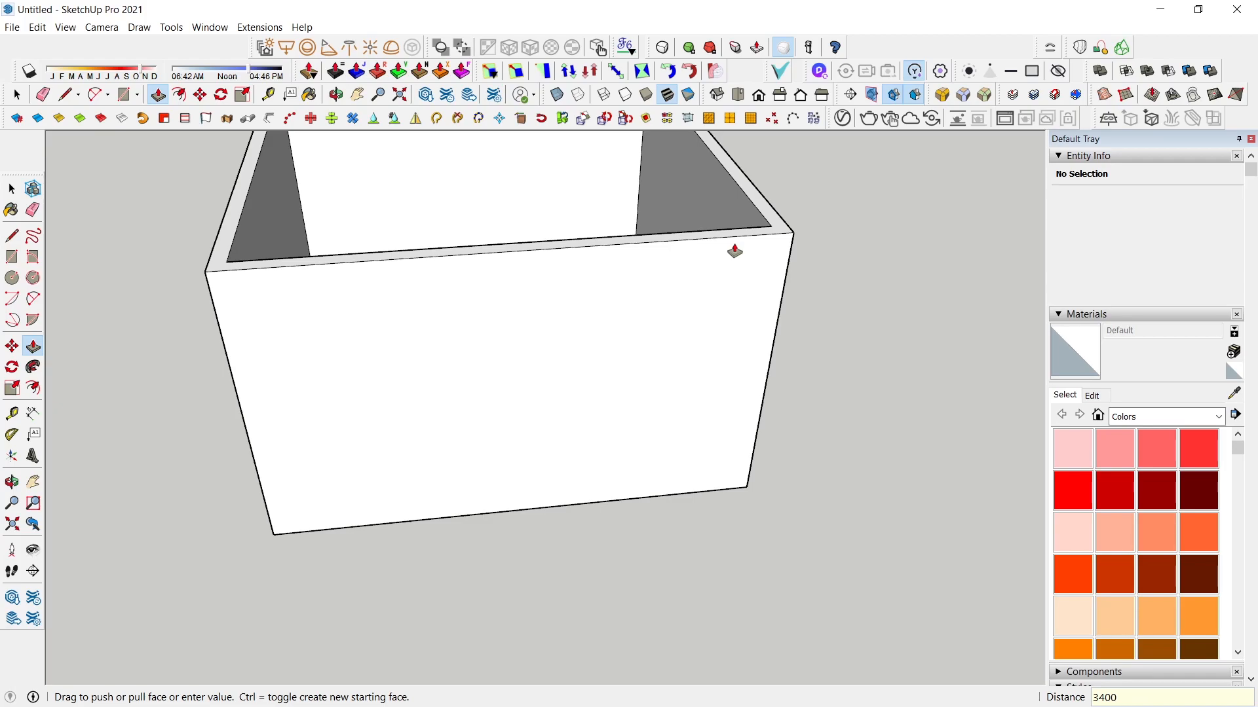
pyautogui.write('3400')
pyautogui.press('Return')
pyautogui.write('240')
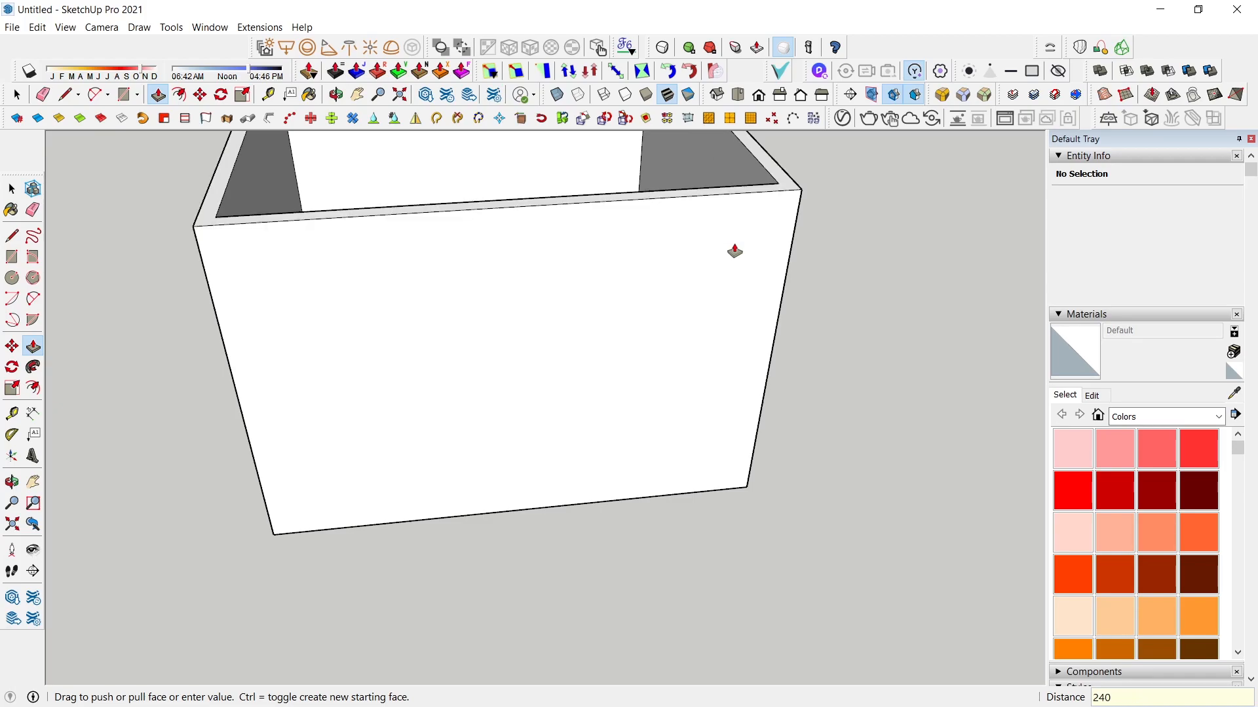
pyautogui.write('0')
pyautogui.press('Return')
pyautogui.write('2600')
pyautogui.press('Return')
# - Select all the connected wall geometry and make it a group
pyautogui.scroll(-3, 774, 340)
pyautogui.moveTo(775, 340); pyautogui.dragTo(641, 431, button='middle')
pyautogui.press('space')
pyautogui.click(727, 278)
pyautogui.tripleClick(640, 432)
pyautogui.rightClick(640, 423)
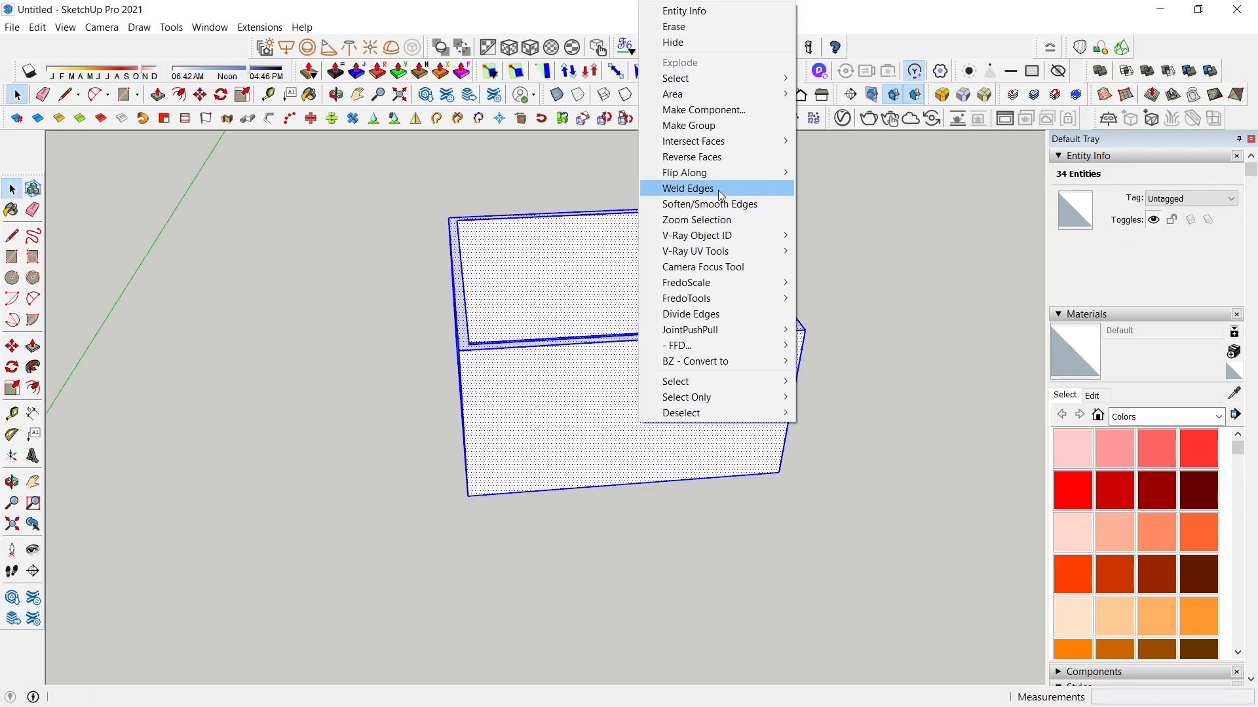
pyautogui.click(689, 125)
# - Draw a rectangle between opposite outer corners of the wall tops and extrude it upward into a thin ceiling slab
pyautogui.scroll(2, 505, 246)
pyautogui.press('r')
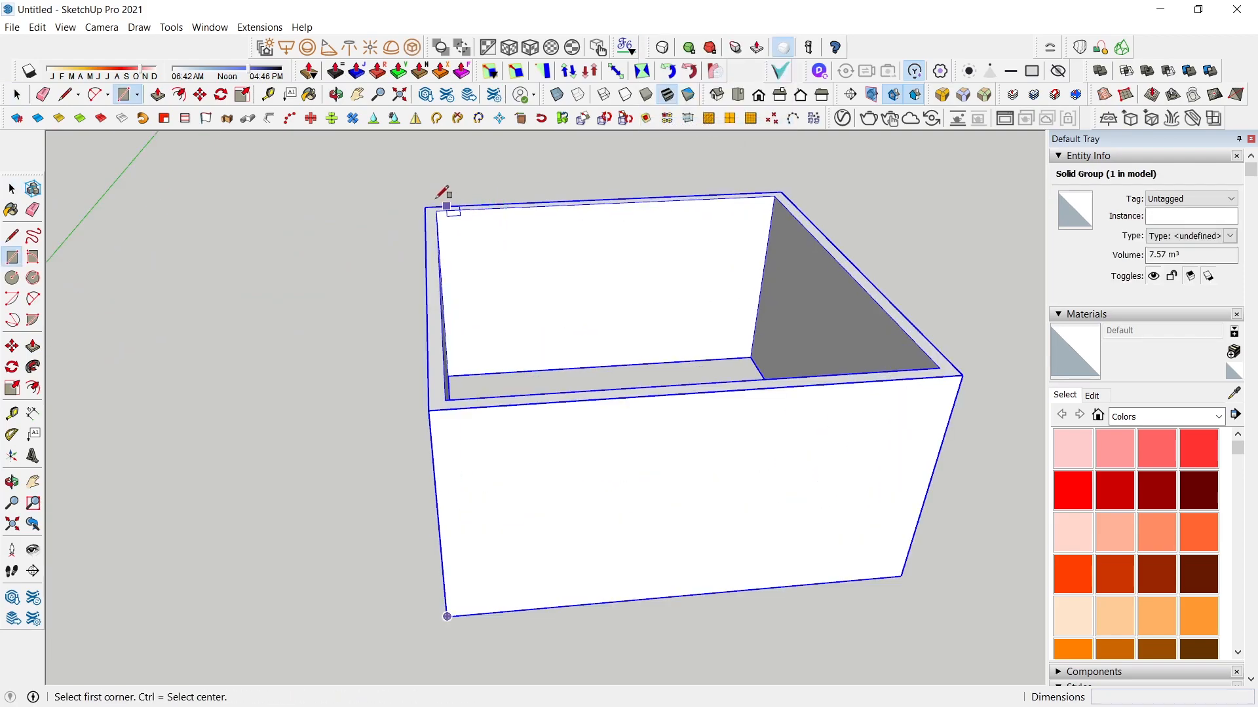
pyautogui.click(425, 207)
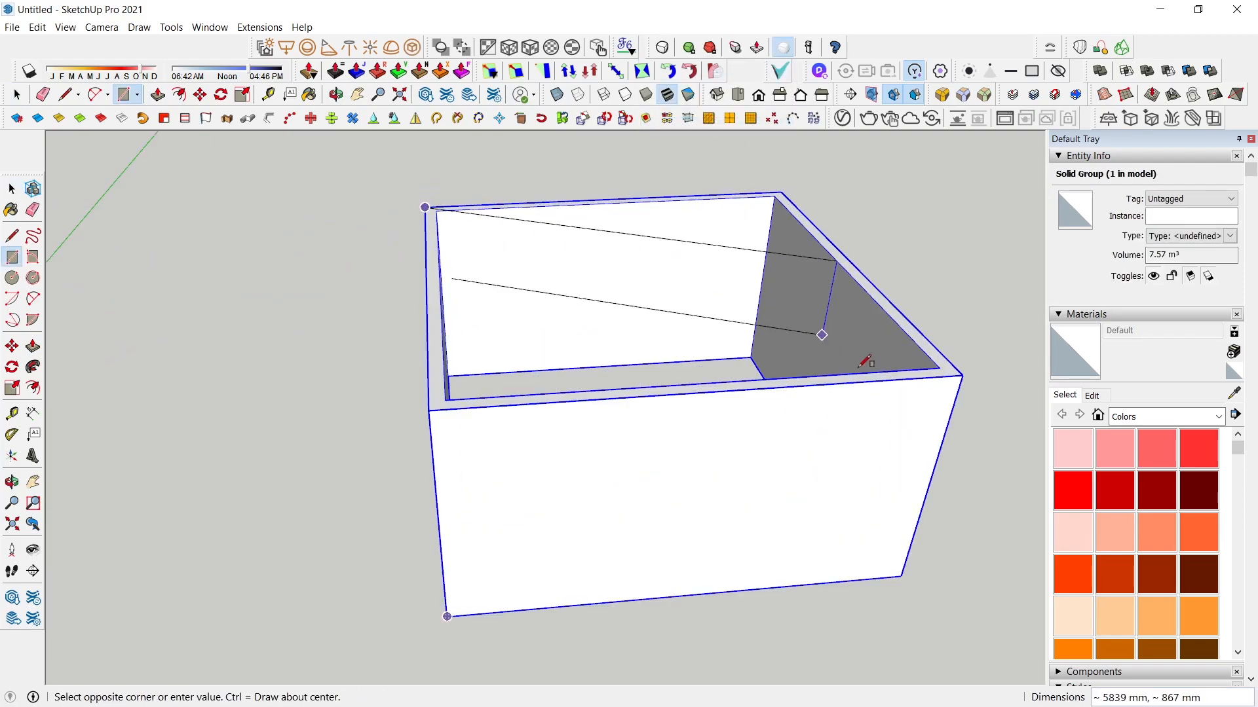
pyautogui.click(962, 375)
pyautogui.press('p')
pyautogui.click(825, 343)
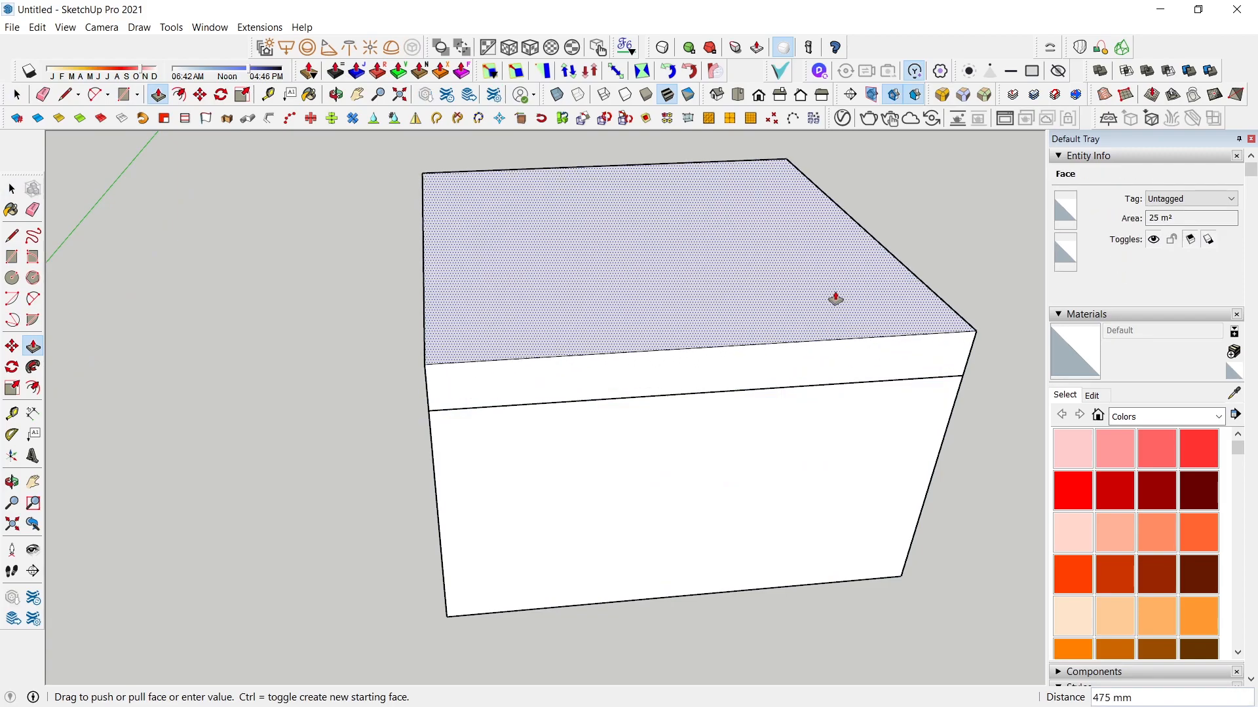
pyautogui.click(835, 299)
# - Select the whole ceiling slab and make it a group
pyautogui.press('space')
pyautogui.tripleClick(836, 292)
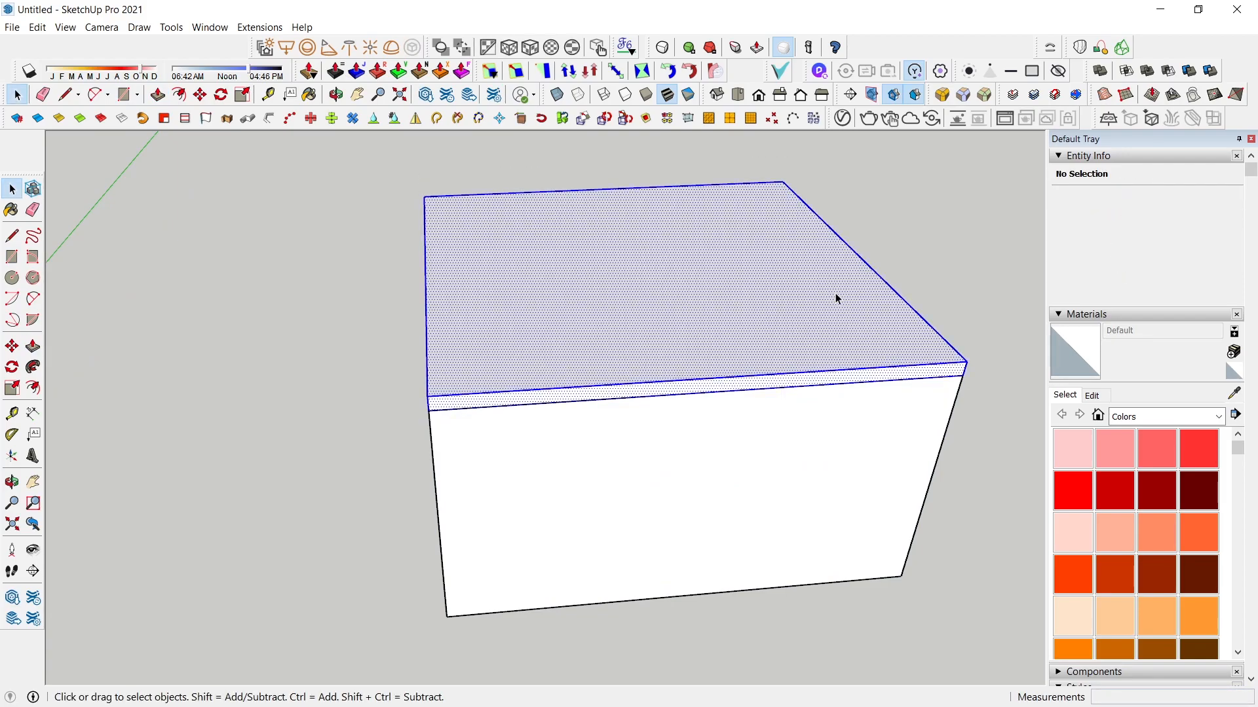
pyautogui.rightClick(835, 292)
pyautogui.click(910, 410)
# - Copy the ceiling slab 2750 mm straight down to the base of the walls as the floor slab
pyautogui.press('m')
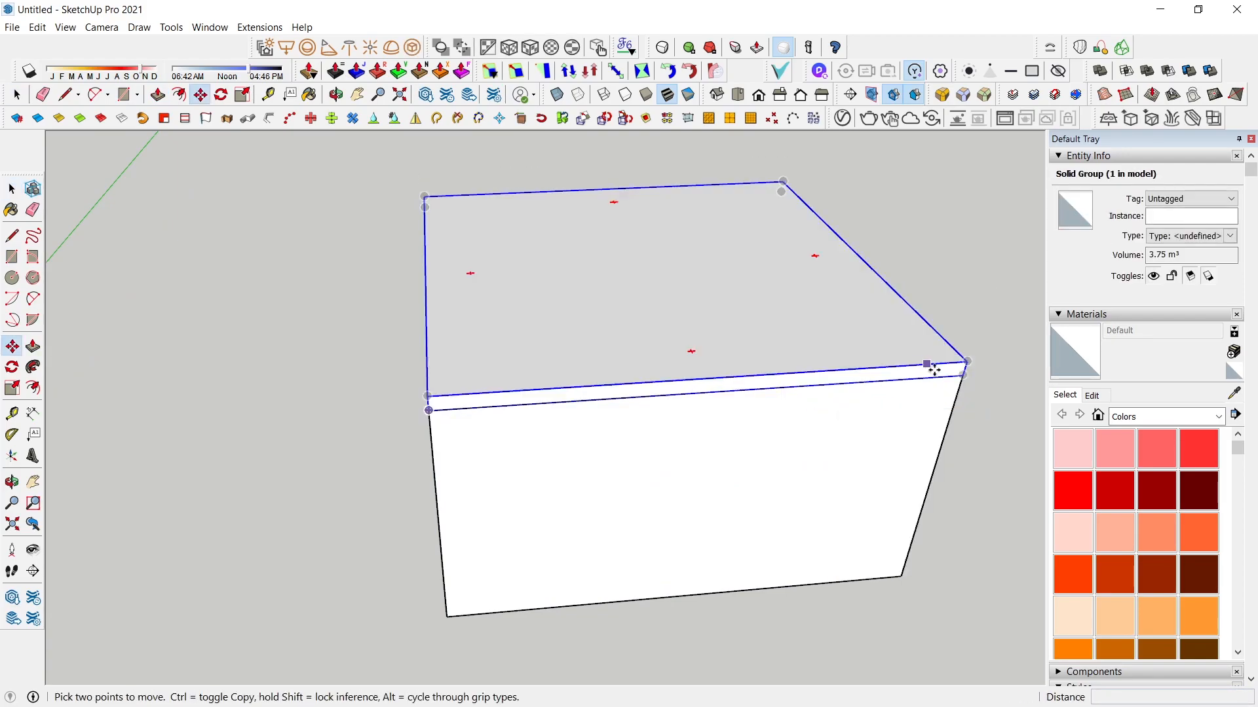
pyautogui.click(970, 360)
pyautogui.press('ctrl')
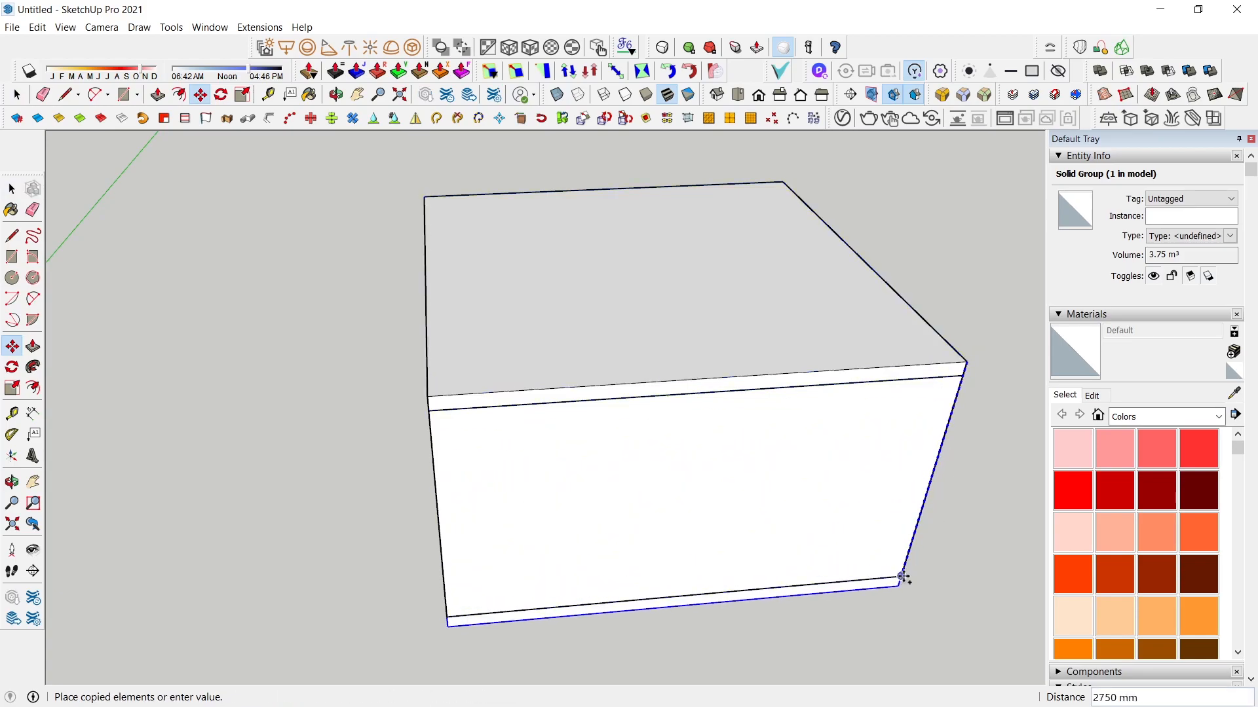
pyautogui.click(905, 576)
# - Place a section plane on the outer face of the front wall and select it
pyautogui.moveTo(683, 444); pyautogui.dragTo(812, 164, button='middle')
pyautogui.press('space')
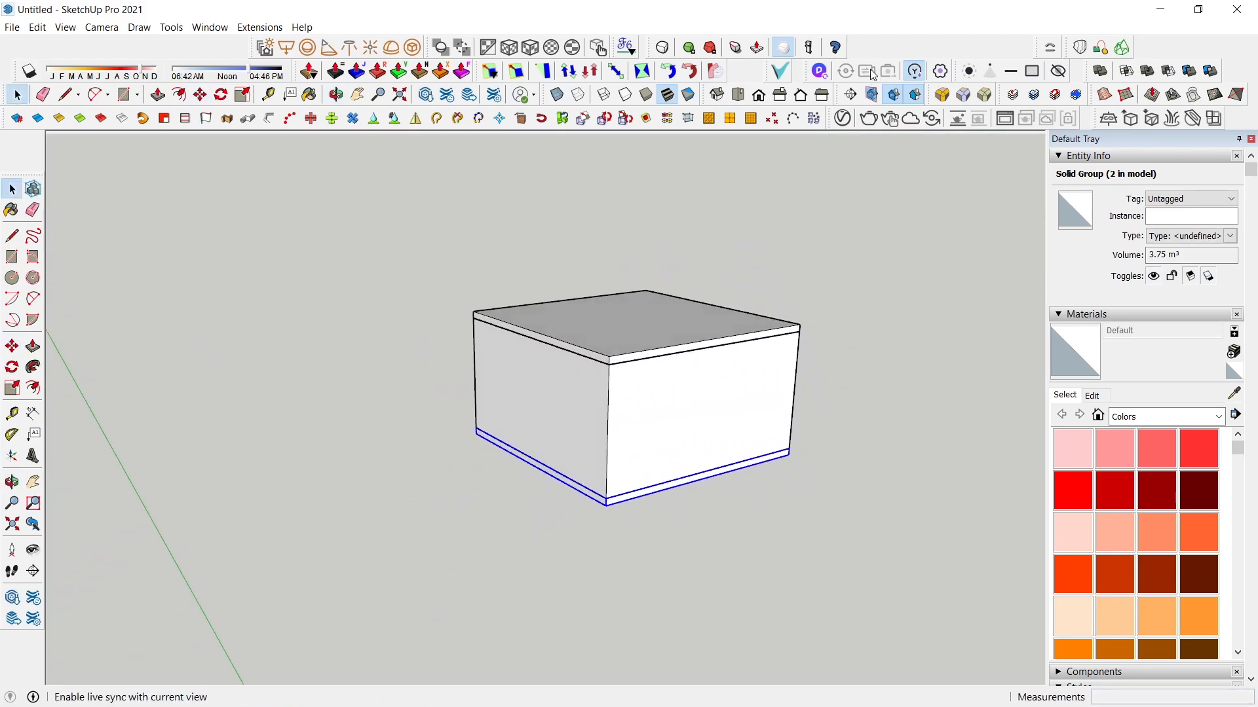
pyautogui.click(851, 95)
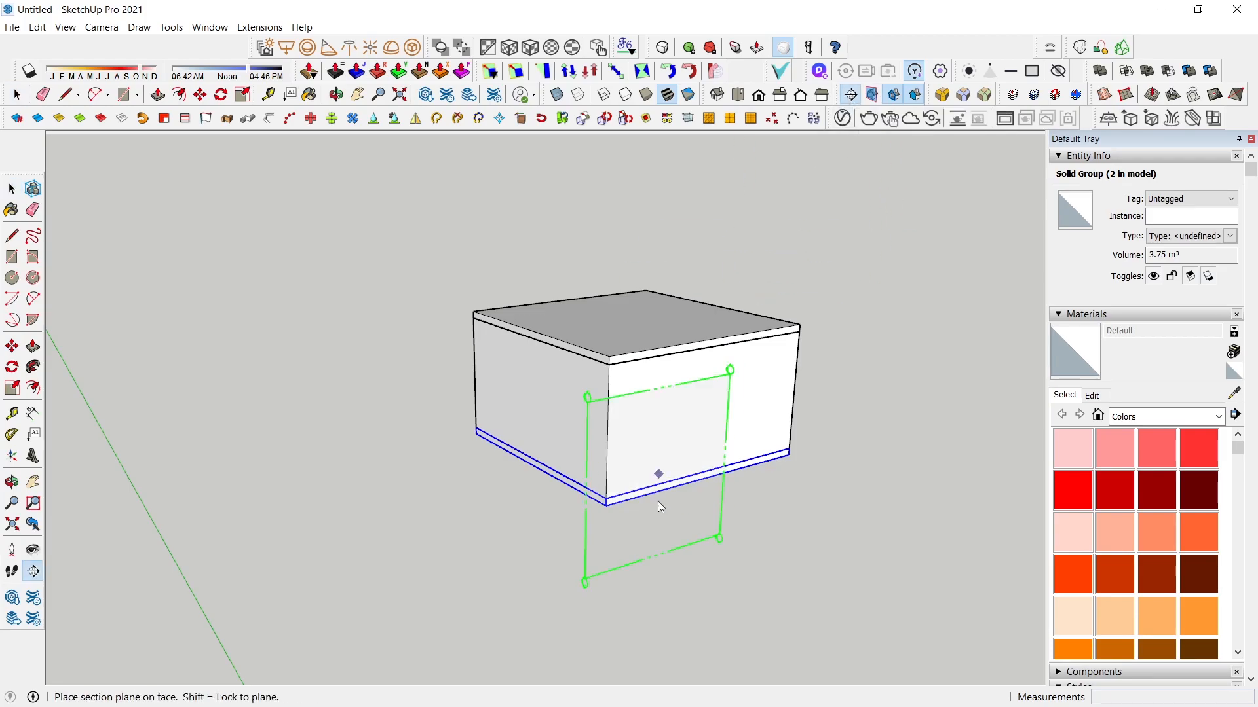
pyautogui.click(681, 446)
pyautogui.click(739, 395)
pyautogui.click(804, 310)
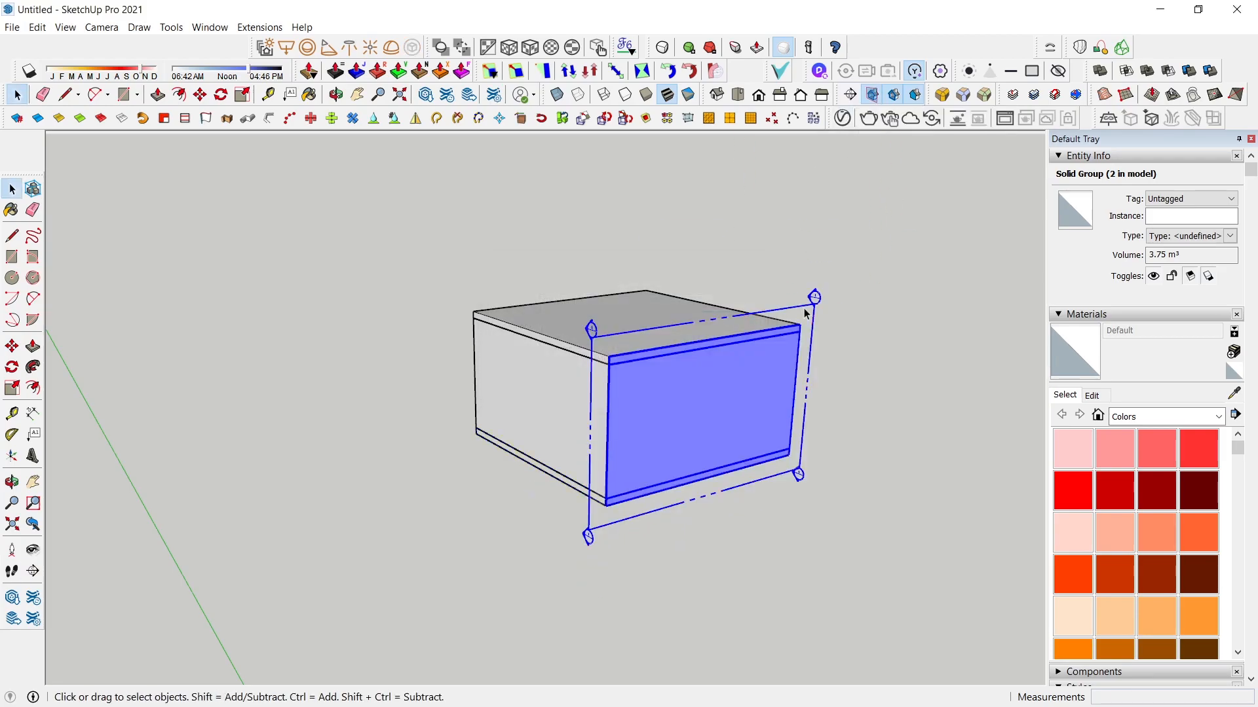
# - Try hiding the section plane's display
pyautogui.press('Delete')
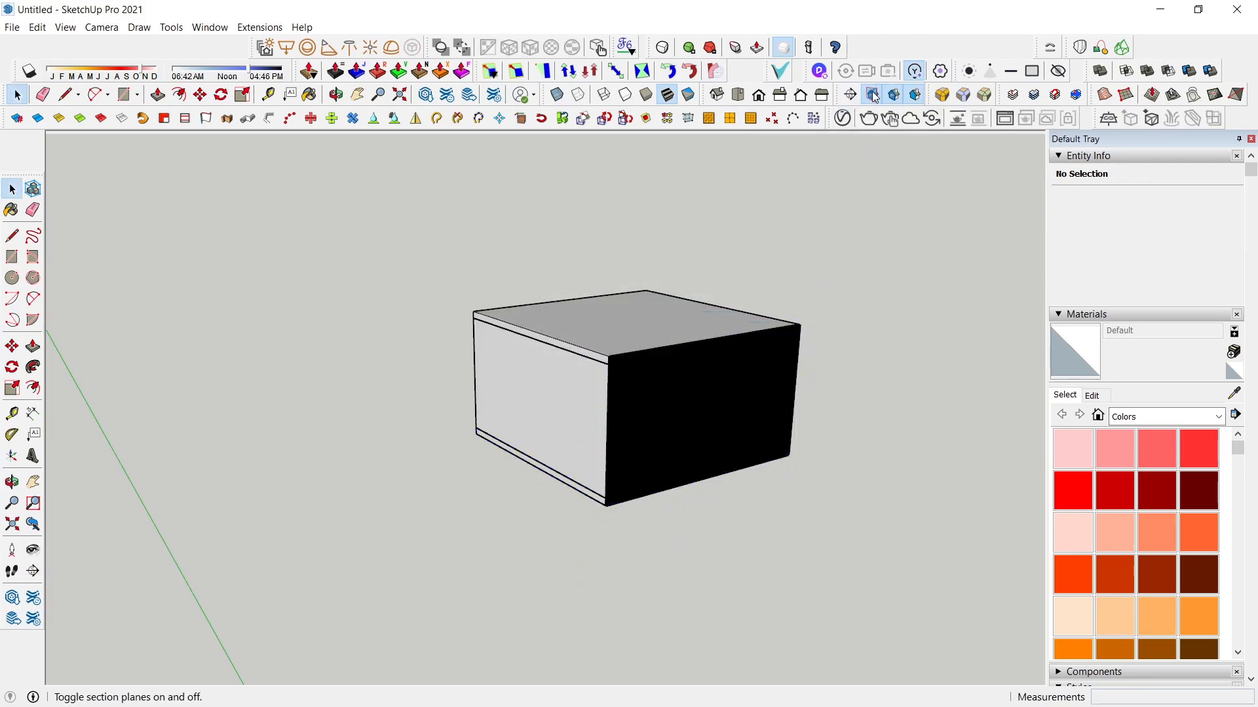
pyautogui.click(850, 95)
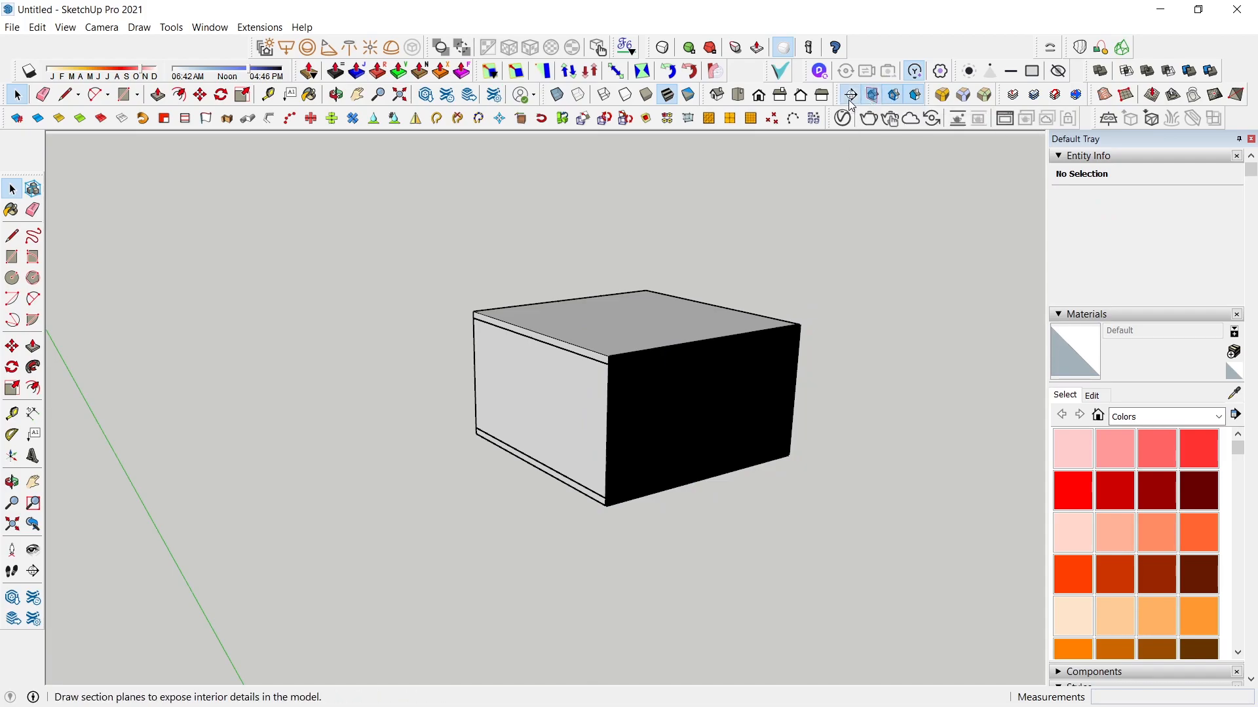
pyautogui.press('space')
pyautogui.scroll(-3, 533, 515)
pyautogui.scroll(-2, 533, 516)
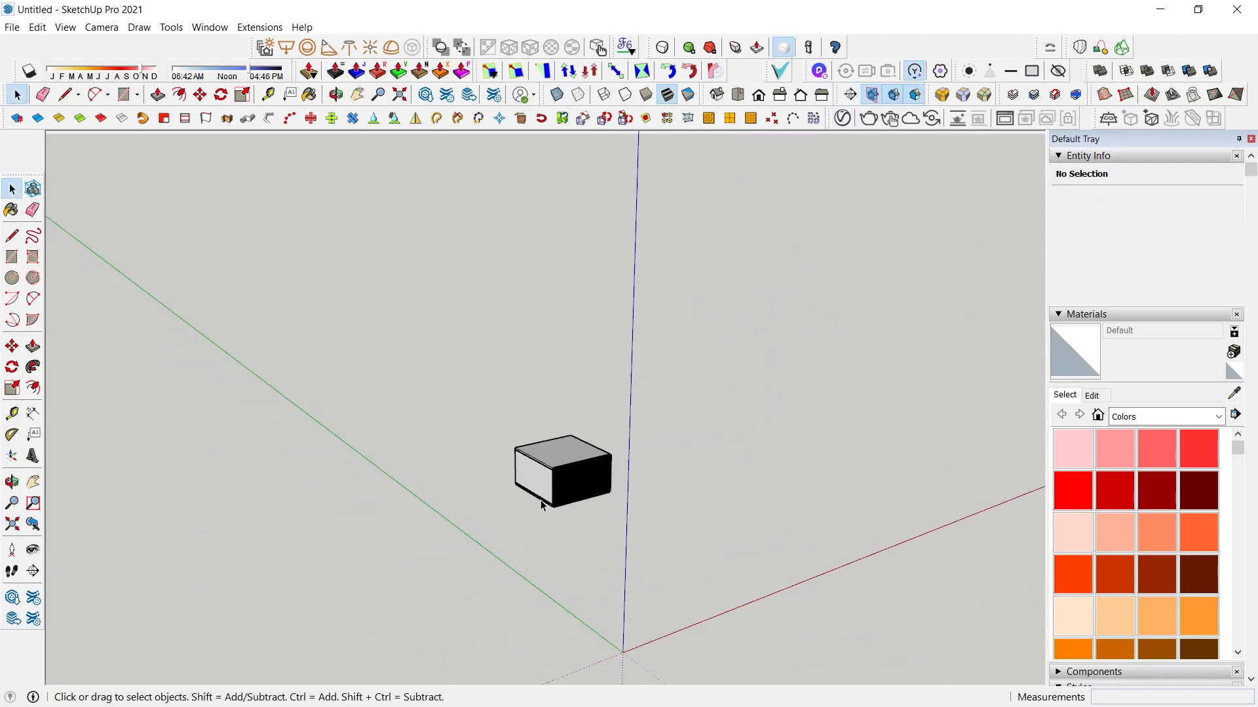
# - Move the section plane slightly inward past the front wall to expose the room's interior
pyautogui.scroll(7, 544, 494)
pyautogui.scroll(1, 731, 367)
pyautogui.click(737, 368)
pyautogui.scroll(1, 742, 373)
pyautogui.press('m')
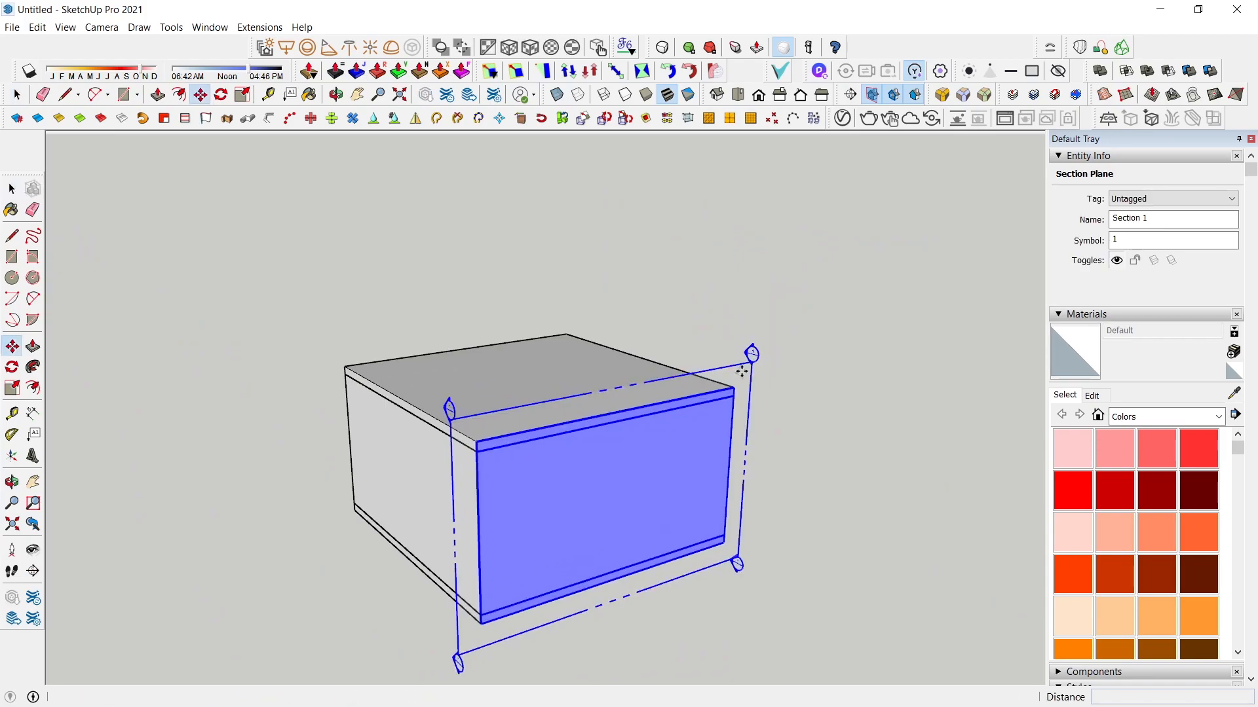
pyautogui.click(742, 372)
pyautogui.click(723, 359)
pyautogui.press('space')
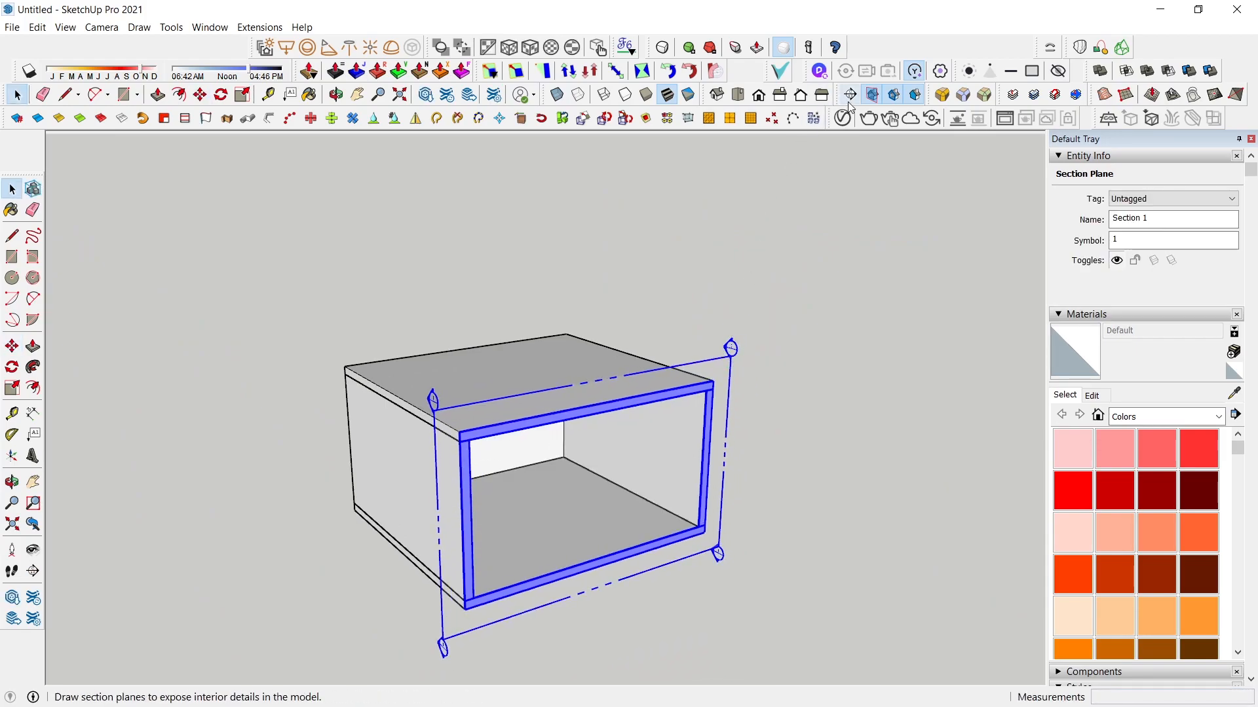
# - Hide the section plane and frame a straight-on front view into the room
pyautogui.click(872, 95)
pyautogui.moveTo(652, 416); pyautogui.dragTo(440, 297, button='middle')
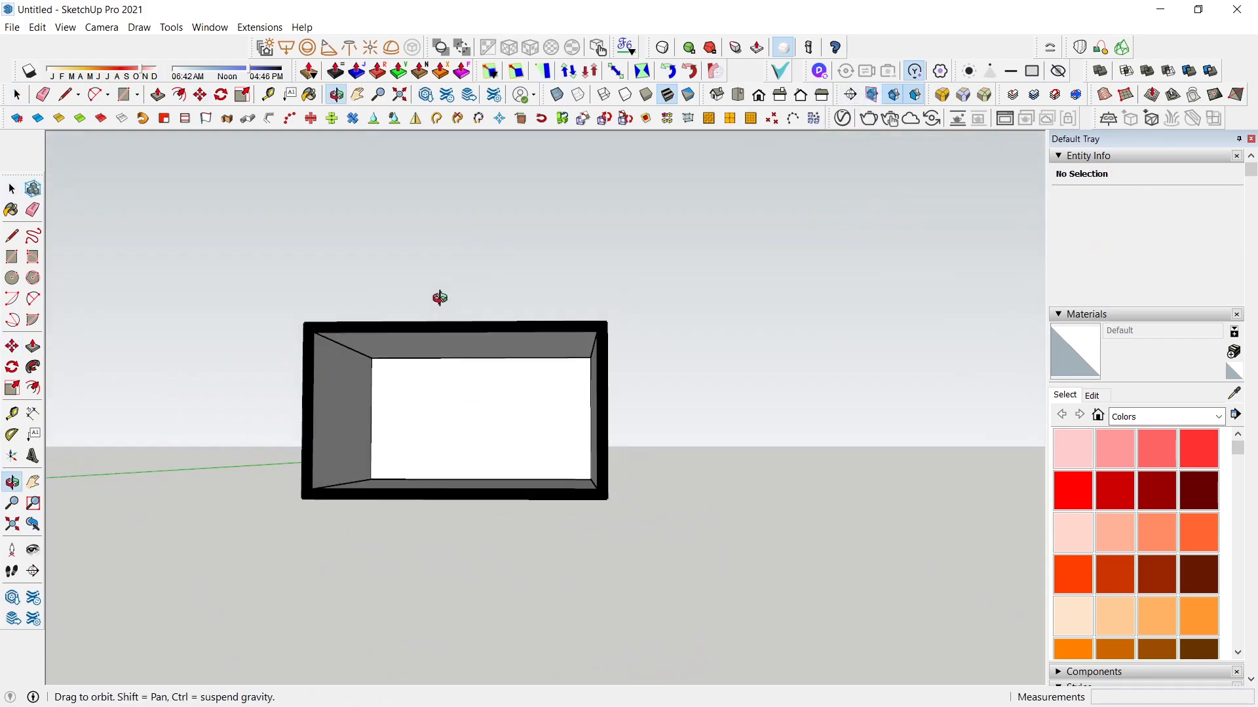
pyautogui.scroll(5, 432, 404)
pyautogui.keyDown('shift'); pyautogui.moveTo(431, 399); pyautogui.dragTo(486, 390, button='middle'); pyautogui.keyUp('shift')
pyautogui.moveTo(487, 391); pyautogui.dragTo(482, 401, button='middle')
pyautogui.scroll(1, 488, 420)
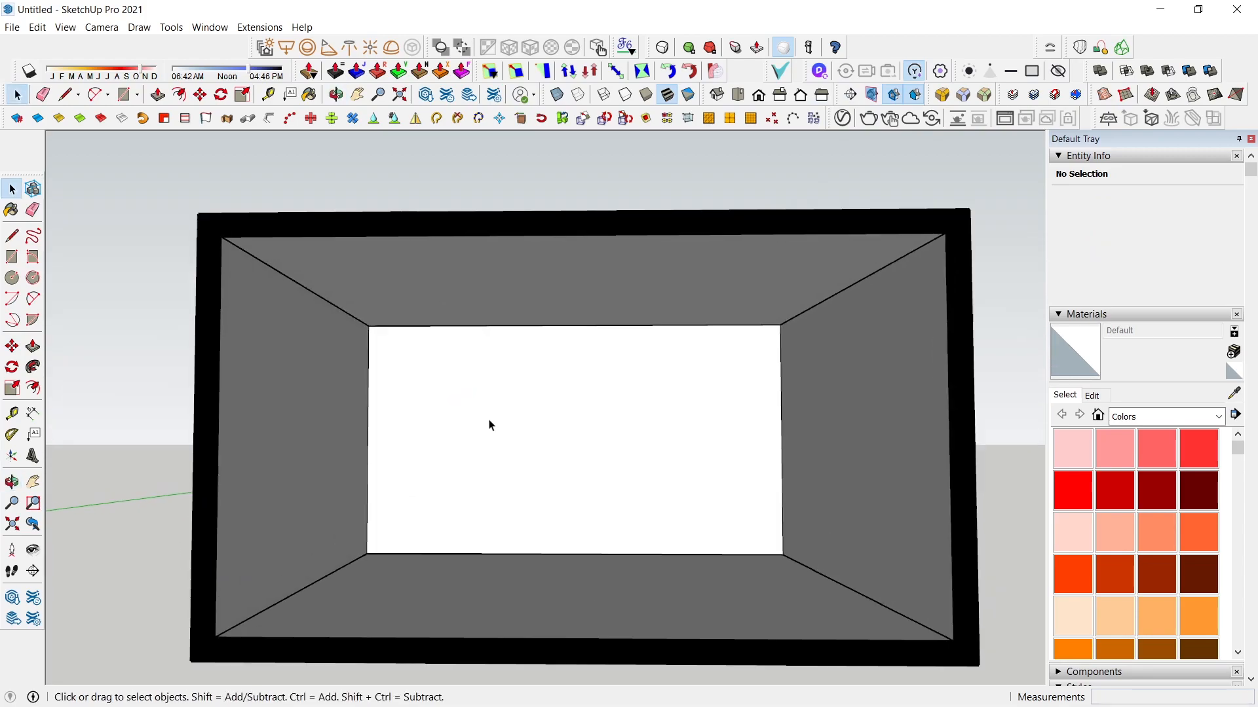
# - Add a scene for the front view of the room and update it
pyautogui.click(77, 30)
pyautogui.moveTo(141, 282)
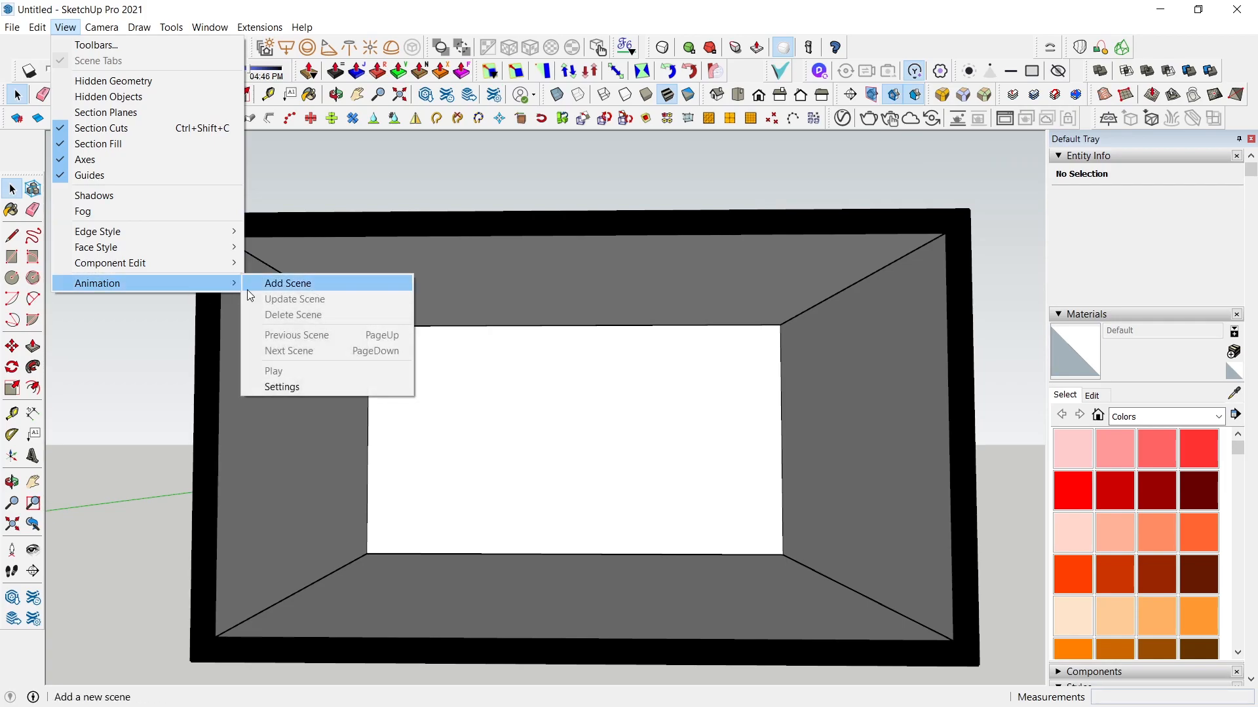
pyautogui.click(275, 283)
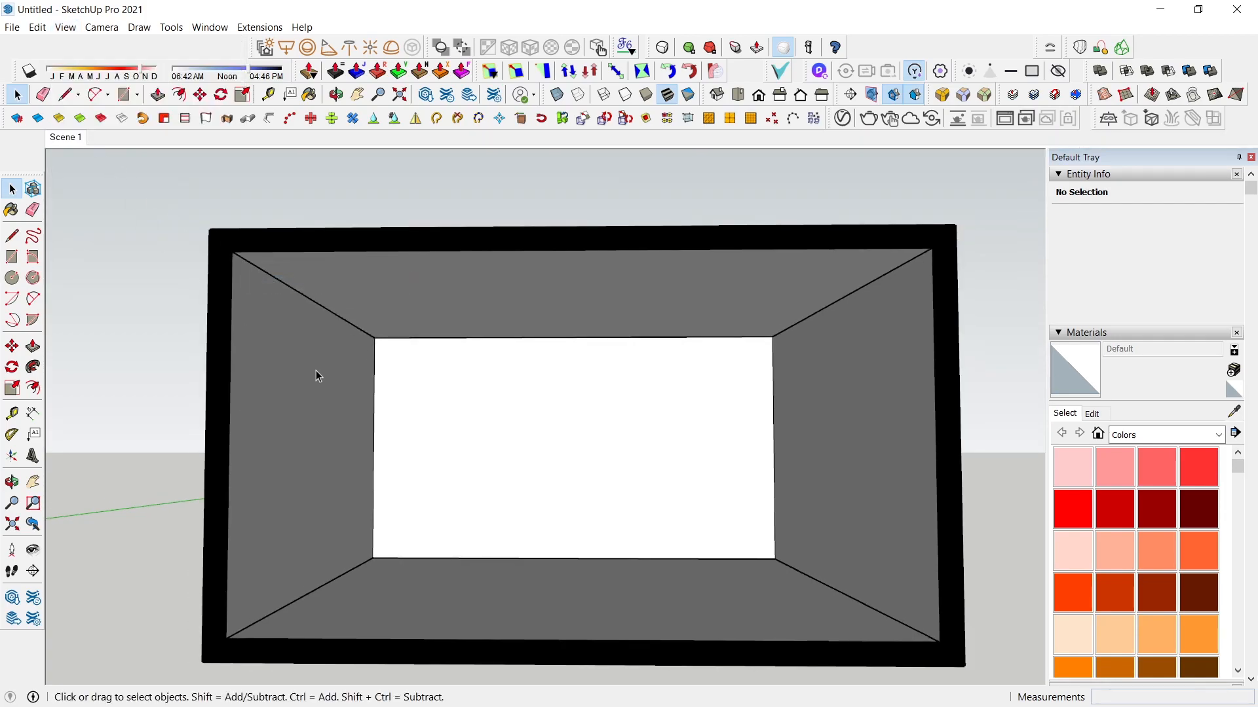
pyautogui.rightClick(64, 142)
pyautogui.click(126, 196)
# - Open the wall group for editing and draw a tall door rectangle near the rear corner of the left wall
pyautogui.moveTo(275, 288); pyautogui.dragTo(614, 429, button='middle')
pyautogui.doubleClick(568, 453)
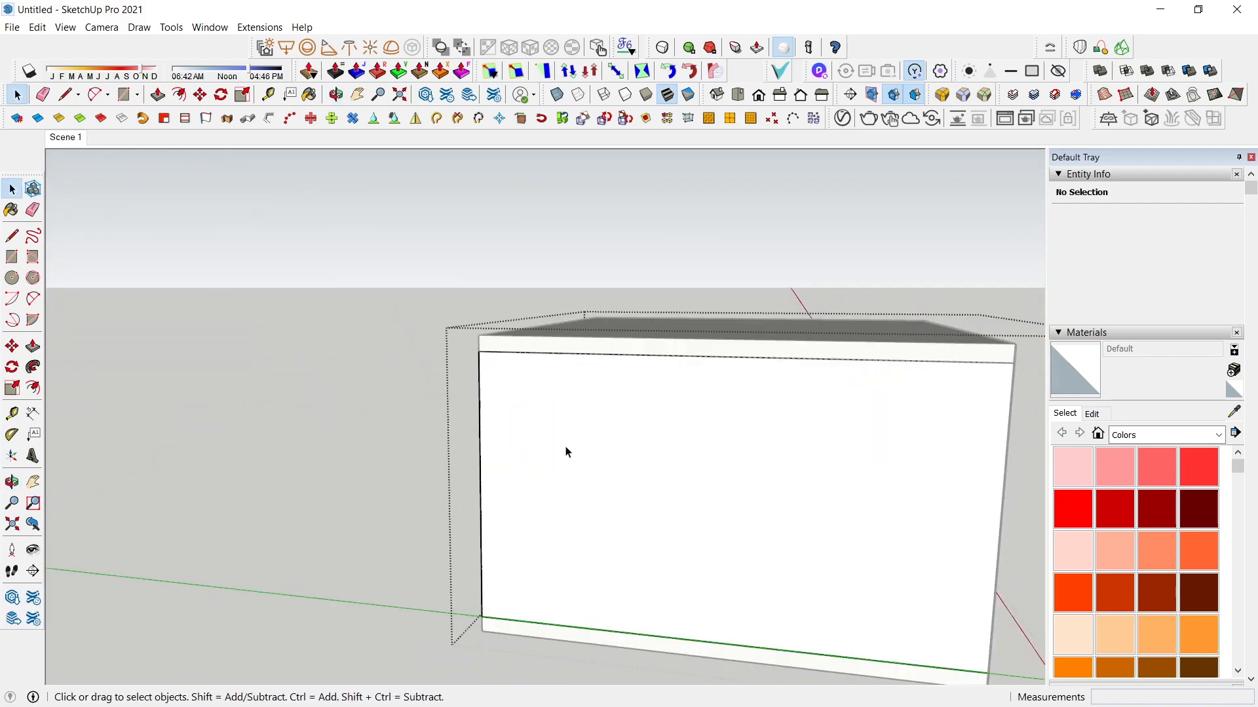
pyautogui.press('r')
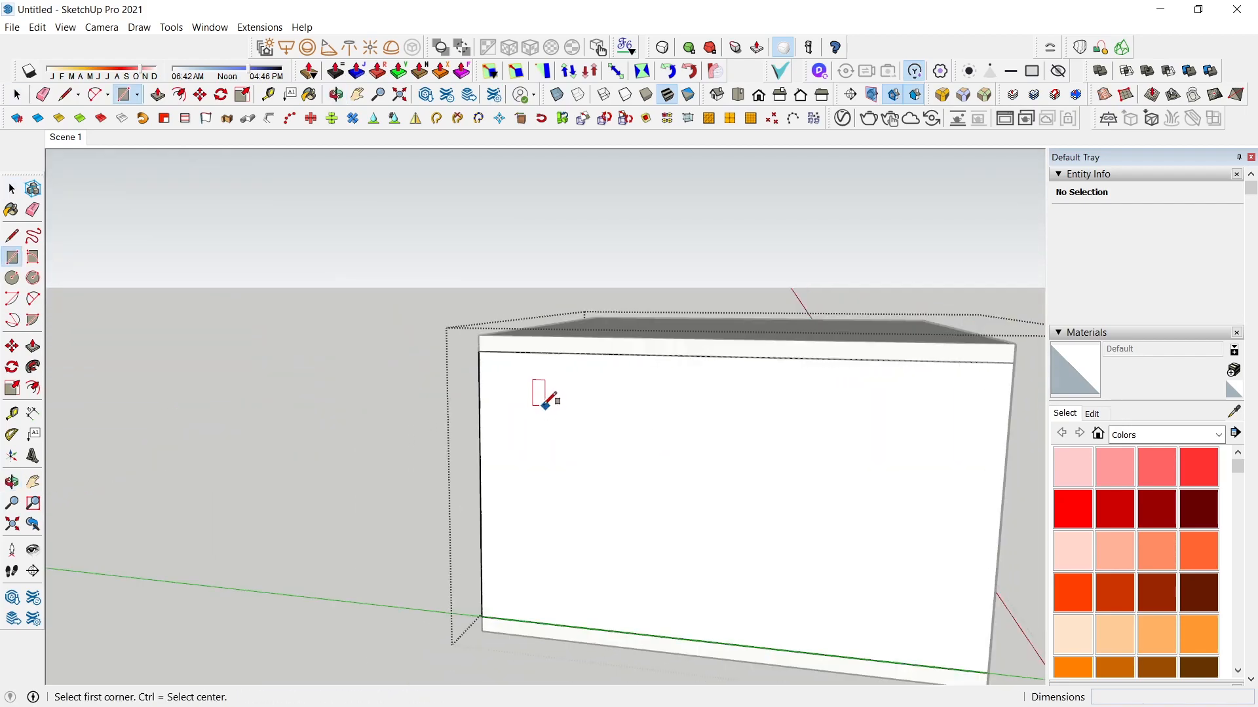
pyautogui.click(538, 387)
pyautogui.click(654, 634)
# - Push the door rectangle through the wall to cut the opening, and close the wall group
pyautogui.moveTo(655, 612); pyautogui.dragTo(587, 609, button='middle')
pyautogui.press('p')
pyautogui.click(559, 591)
pyautogui.click(483, 525)
pyautogui.moveTo(483, 525); pyautogui.dragTo(295, 376, button='middle')
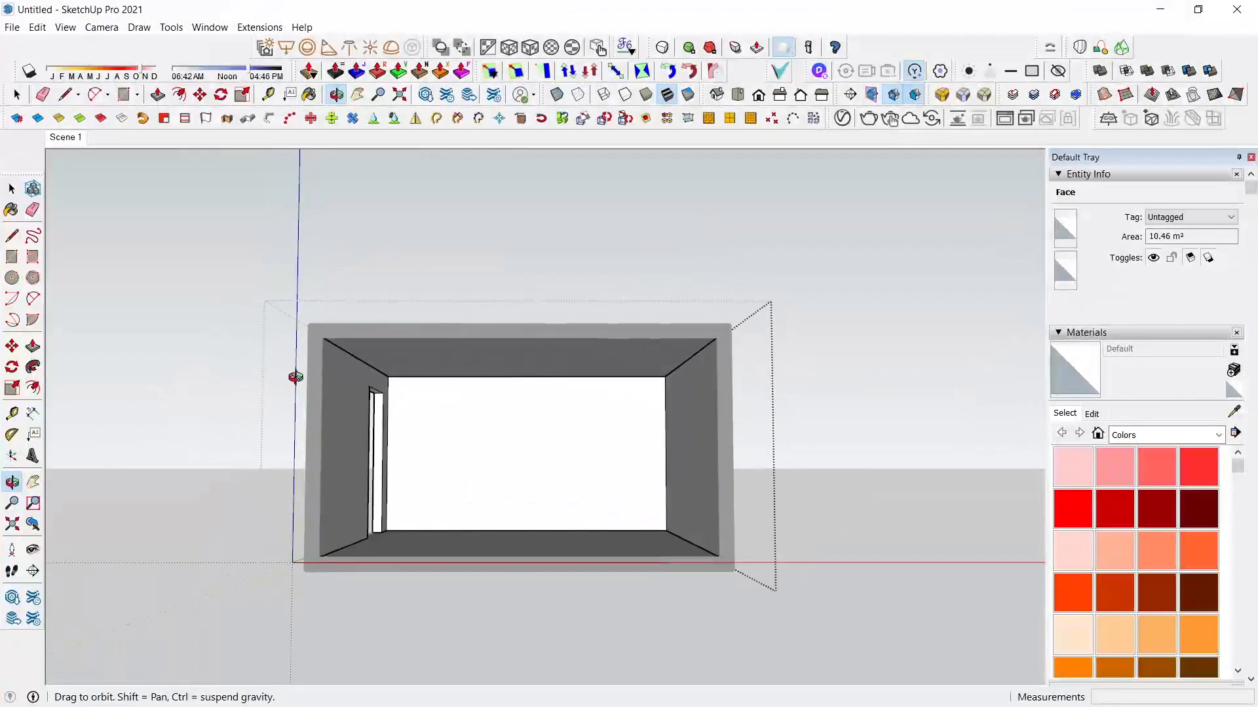
pyautogui.press('space')
pyautogui.press('Escape')
# - Draw a rectangle on the underside of the ceiling from the rear left corner across the room's full width
pyautogui.scroll(4, 565, 493)
pyautogui.keyDown('shift'); pyautogui.moveTo(565, 492); pyautogui.dragTo(634, 449, button='middle'); pyautogui.keyUp('shift')
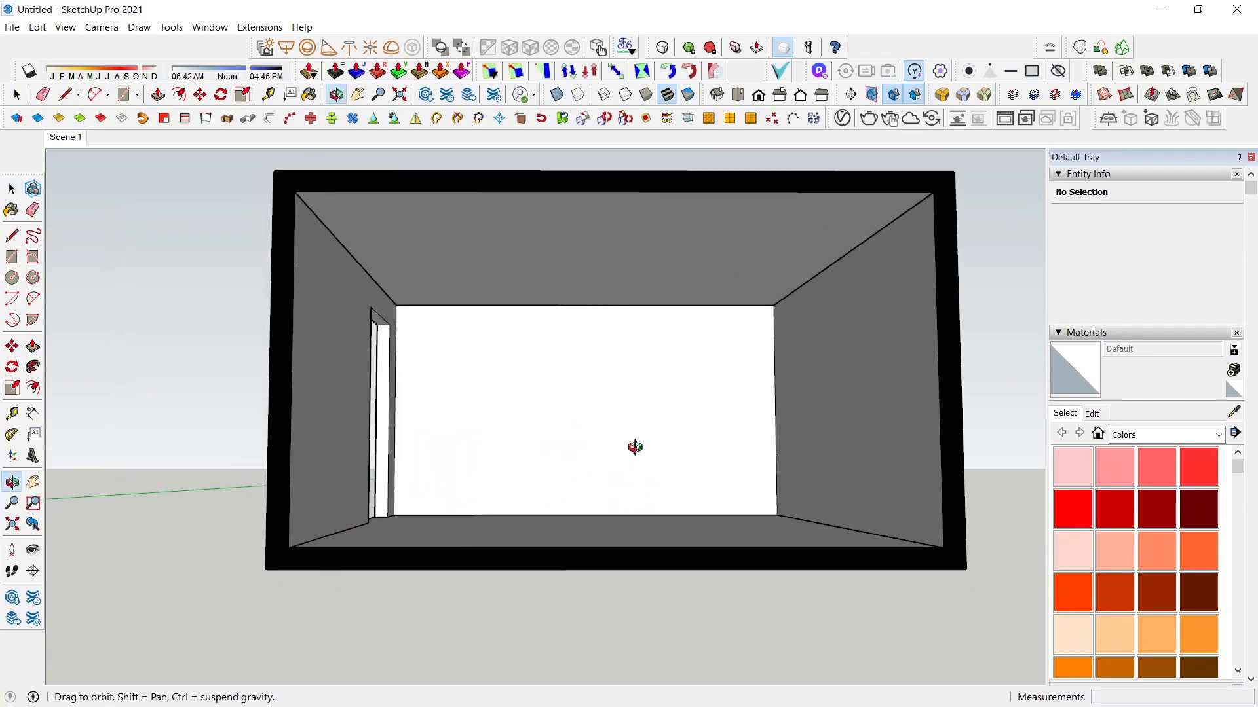
pyautogui.press('t')
pyautogui.press('r')
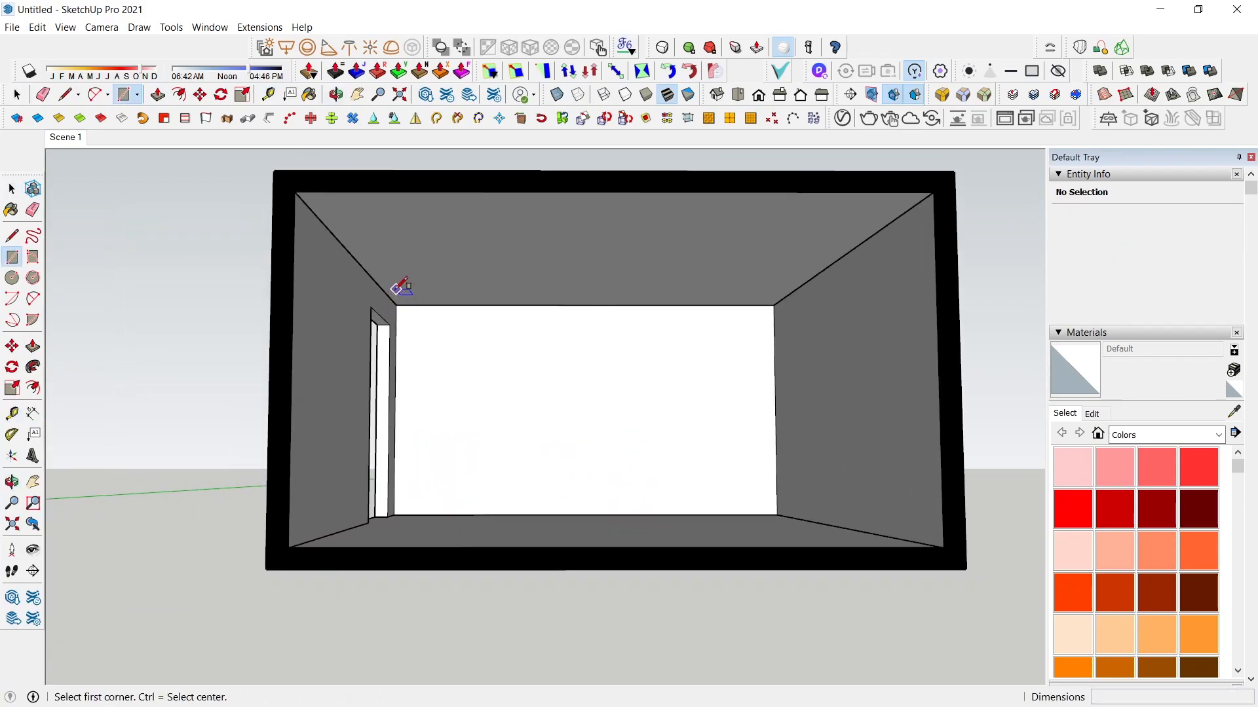
pyautogui.click(396, 305)
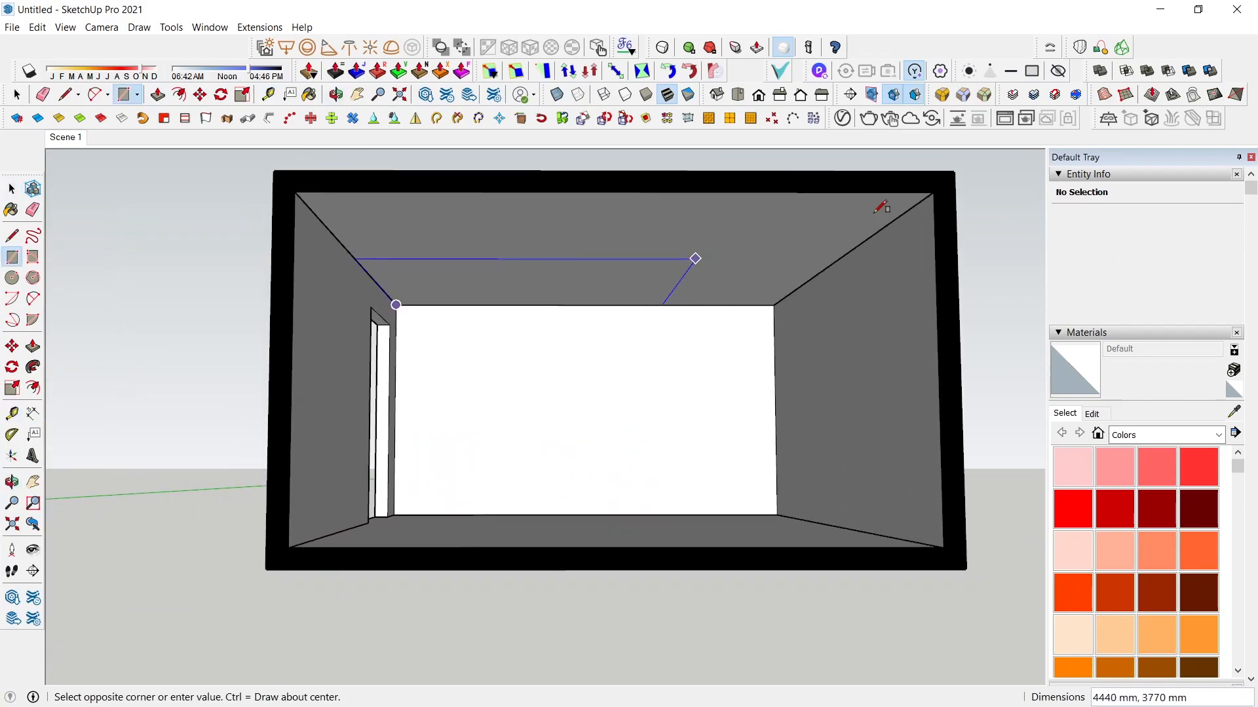
pyautogui.click(909, 208)
# - Extrude the ceiling rectangle downward and pull its front face forward 1720 mm
pyautogui.moveTo(884, 226); pyautogui.dragTo(772, 272, button='middle')
pyautogui.press('p')
pyautogui.moveTo(772, 266); pyautogui.dragTo(774, 291)
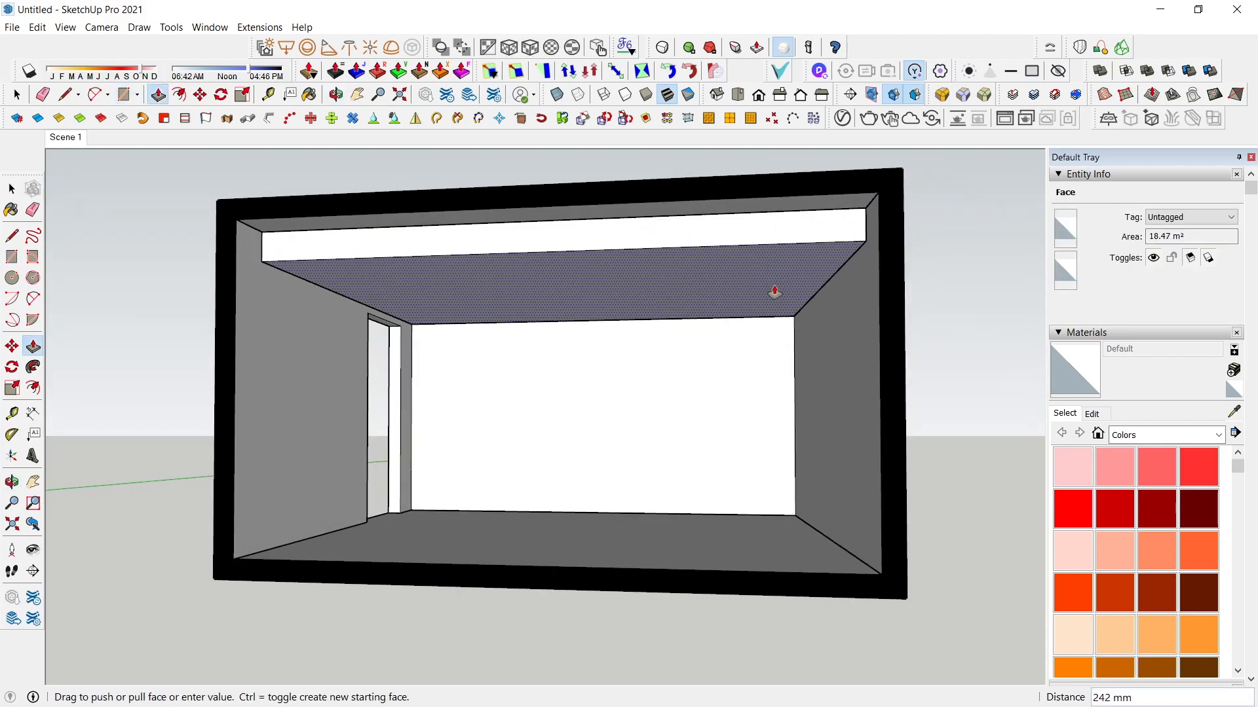
pyautogui.press('Return')
pyautogui.click(727, 228)
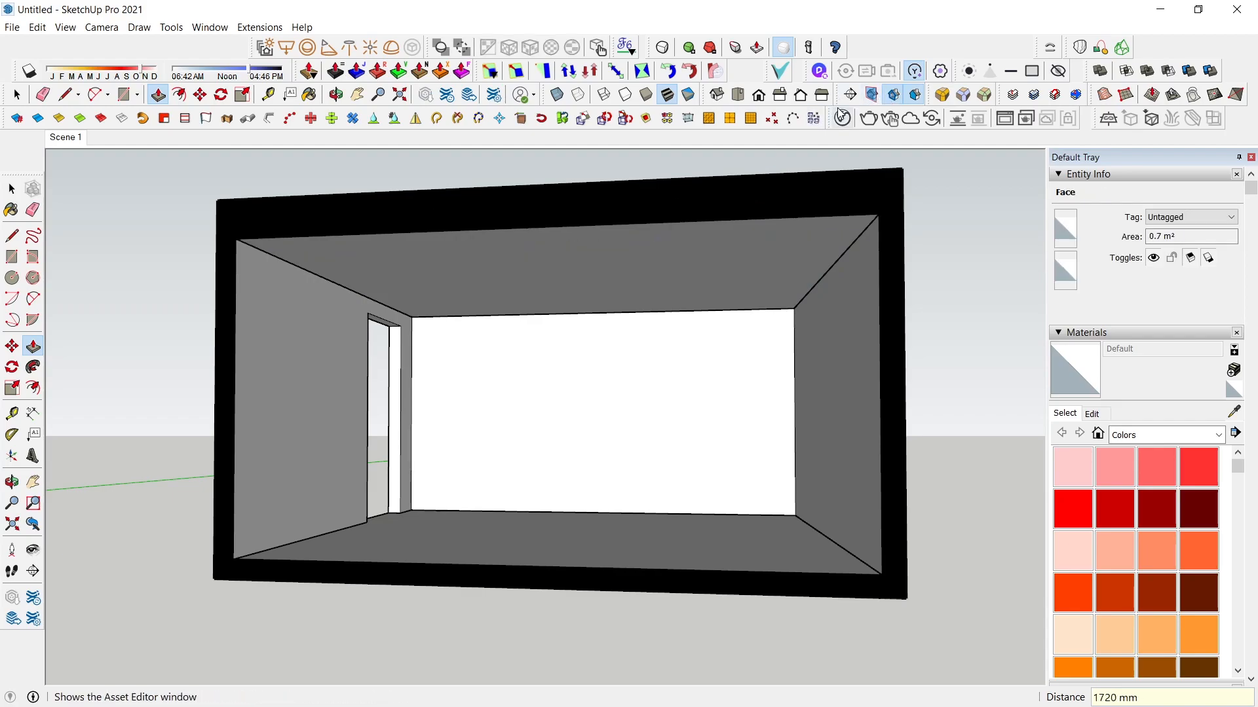
# - Hide the section cut, inspect the lowered ceiling through the room in X-ray display, and return to Scene 1
pyautogui.click(903, 95)
pyautogui.scroll(-3, 637, 444)
pyautogui.moveTo(637, 443); pyautogui.dragTo(462, 511, button='middle')
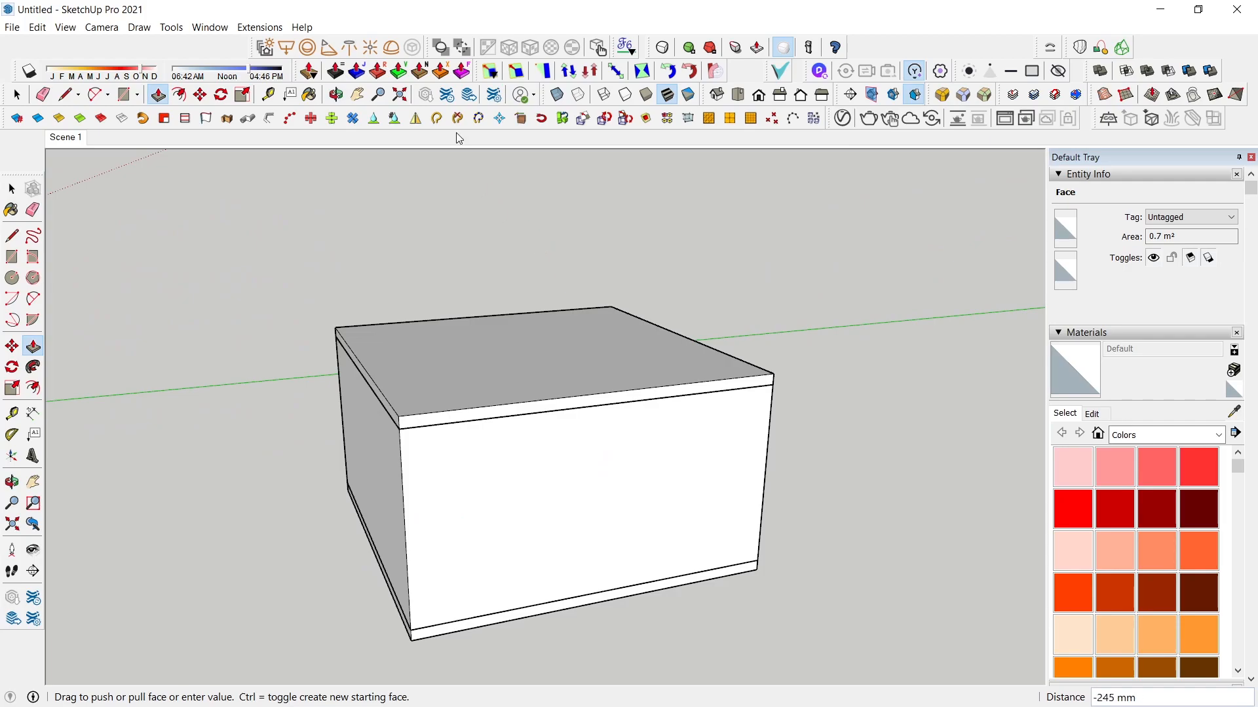
pyautogui.click(557, 97)
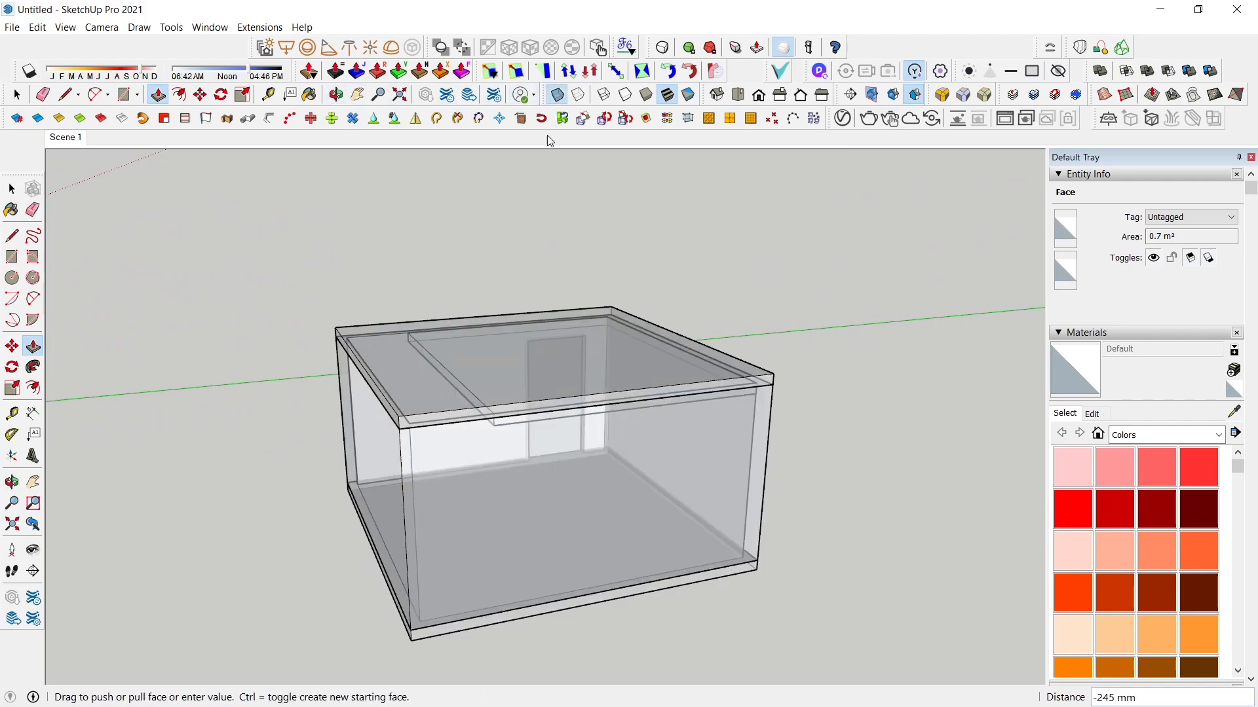
pyautogui.click(411, 452)
pyautogui.press('space')
pyautogui.click(67, 140)
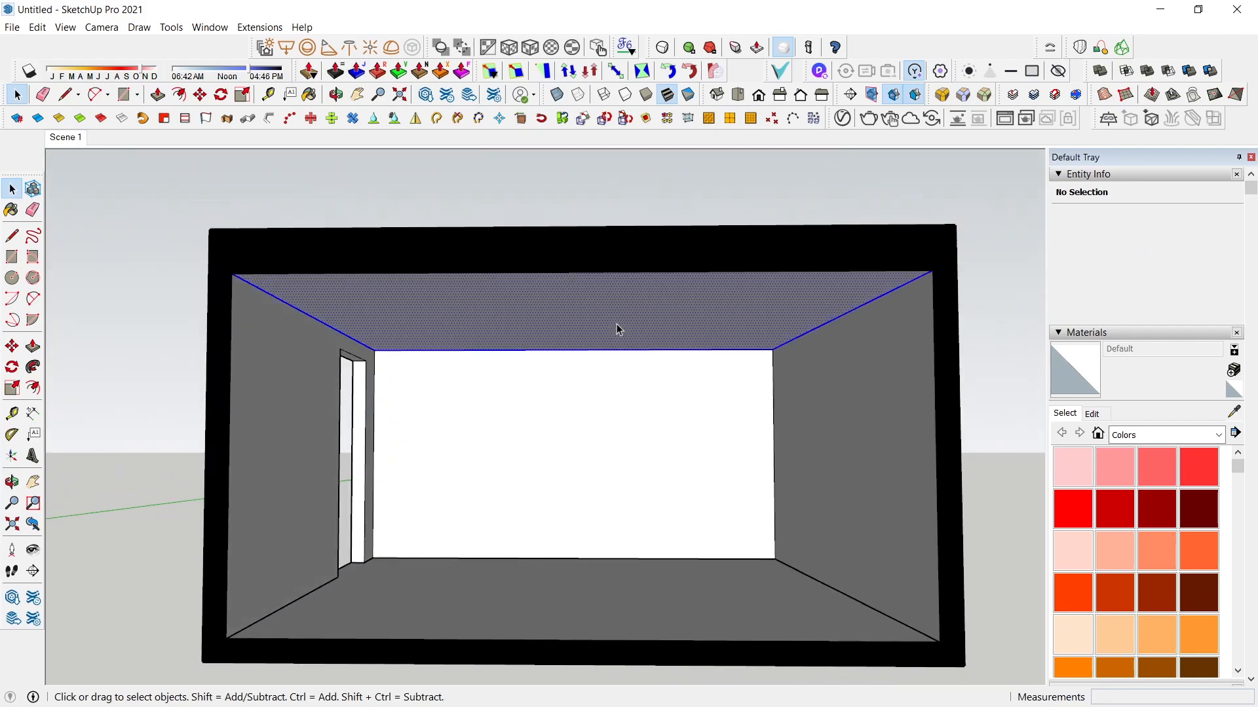
# - Make all the geometry of the lowered ceiling into one group
pyautogui.rightClick(616, 325)
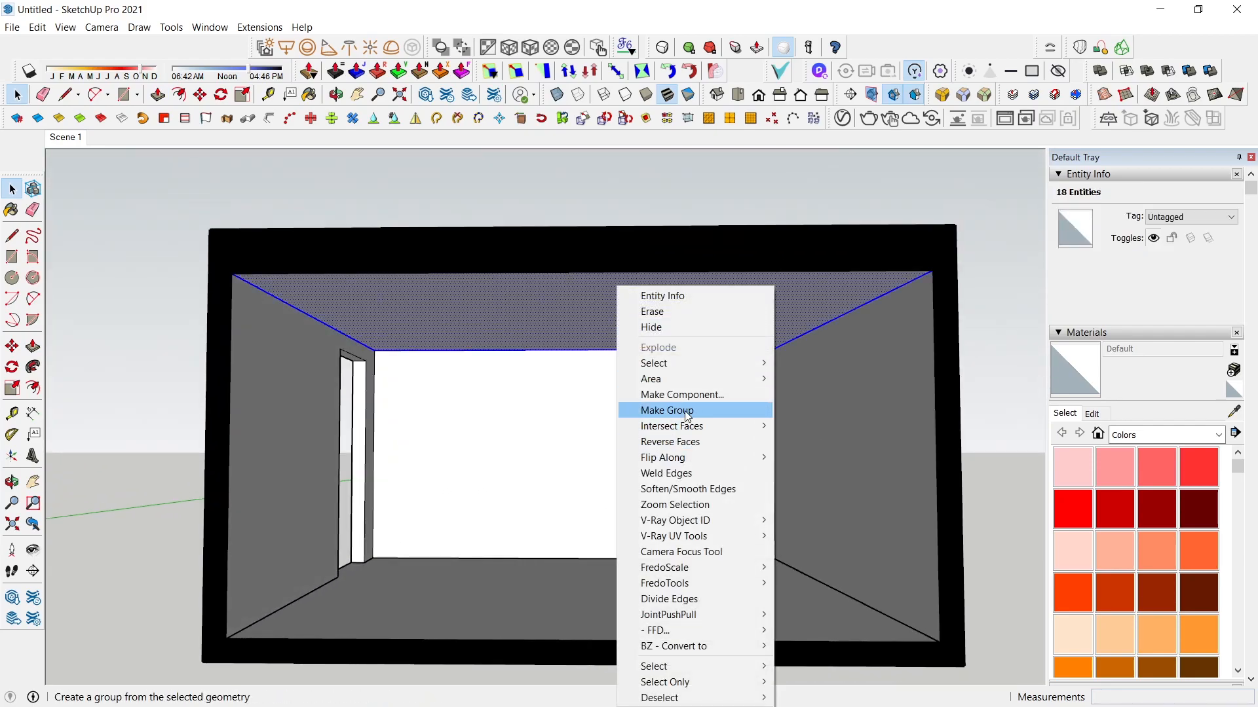
pyautogui.click(684, 411)
pyautogui.doubleClick(635, 322)
pyautogui.moveTo(595, 330); pyautogui.dragTo(579, 355, button='middle')
pyautogui.press('Escape')
# - Draw a circle with a 1600 mm radius on the underside of the lowered ceiling
pyautogui.press('c')
pyautogui.click(536, 316)
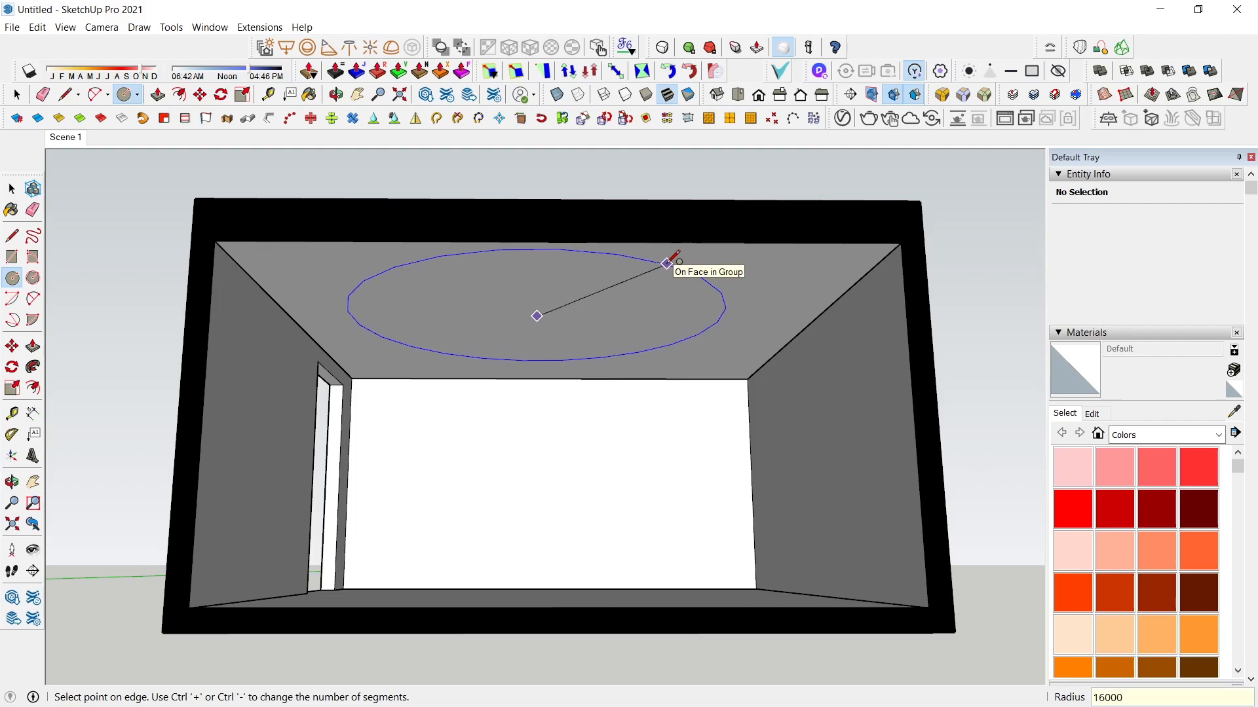
pyautogui.click(667, 263)
pyautogui.press('space')
# - Set the ceiling circle's segment count to 200
pyautogui.moveTo(647, 336); pyautogui.dragTo(719, 284, button='middle')
pyautogui.scroll(3, 720, 282)
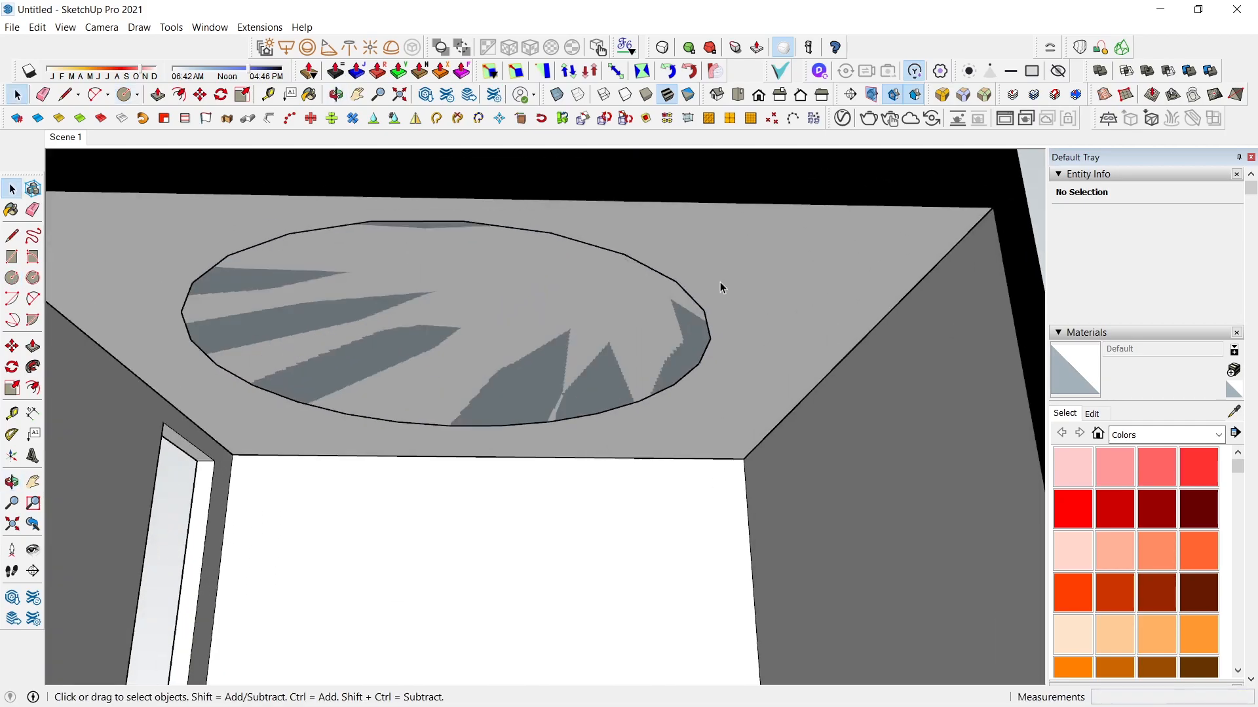
pyautogui.click(705, 321)
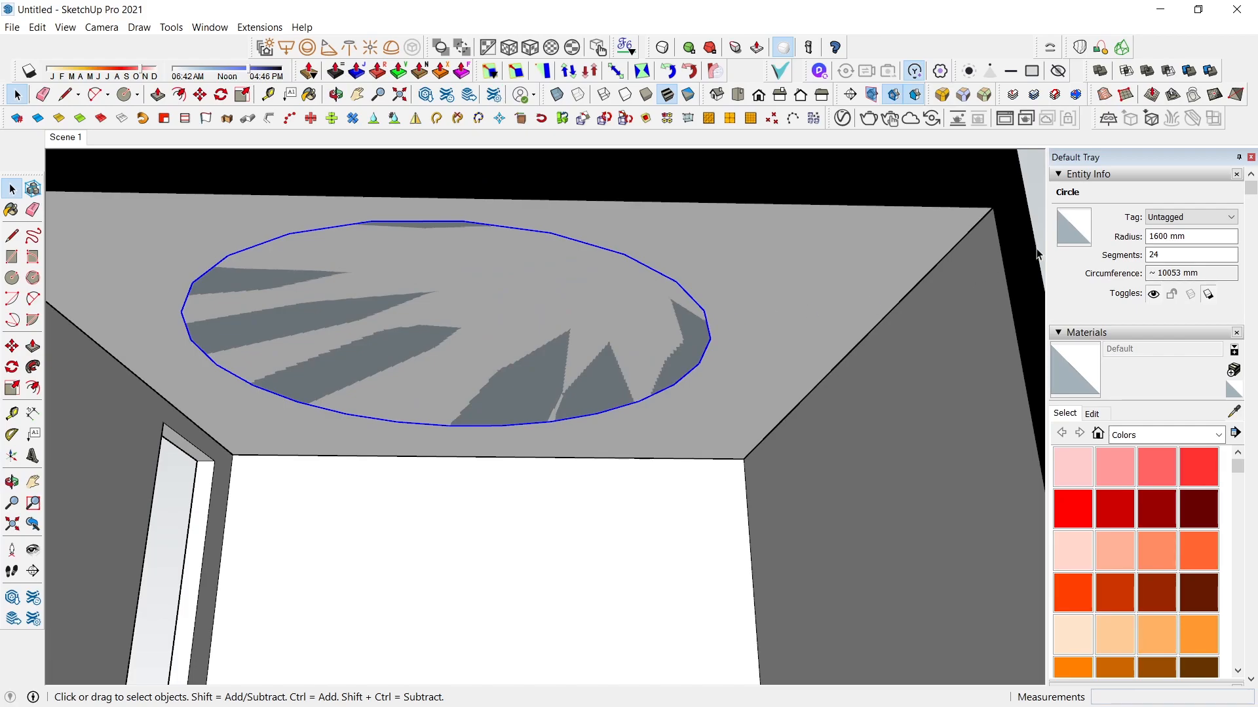
pyautogui.doubleClick(1173, 254)
pyautogui.write('200')
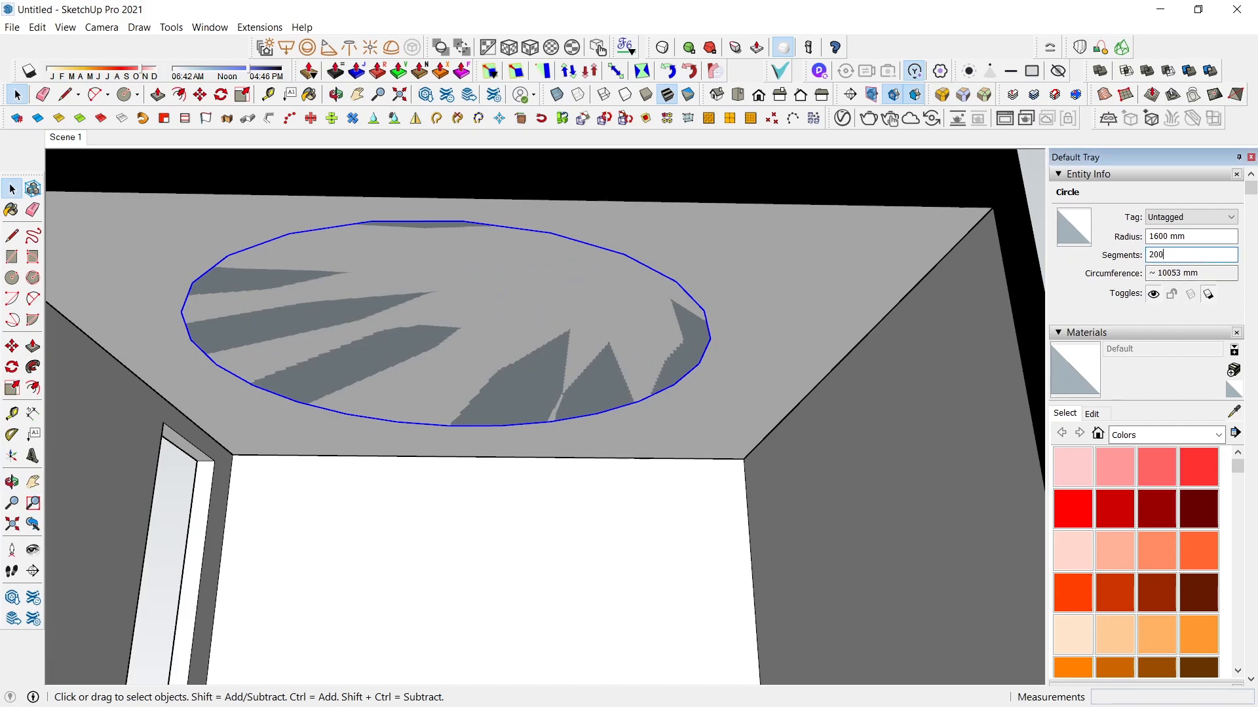
pyautogui.press('Return')
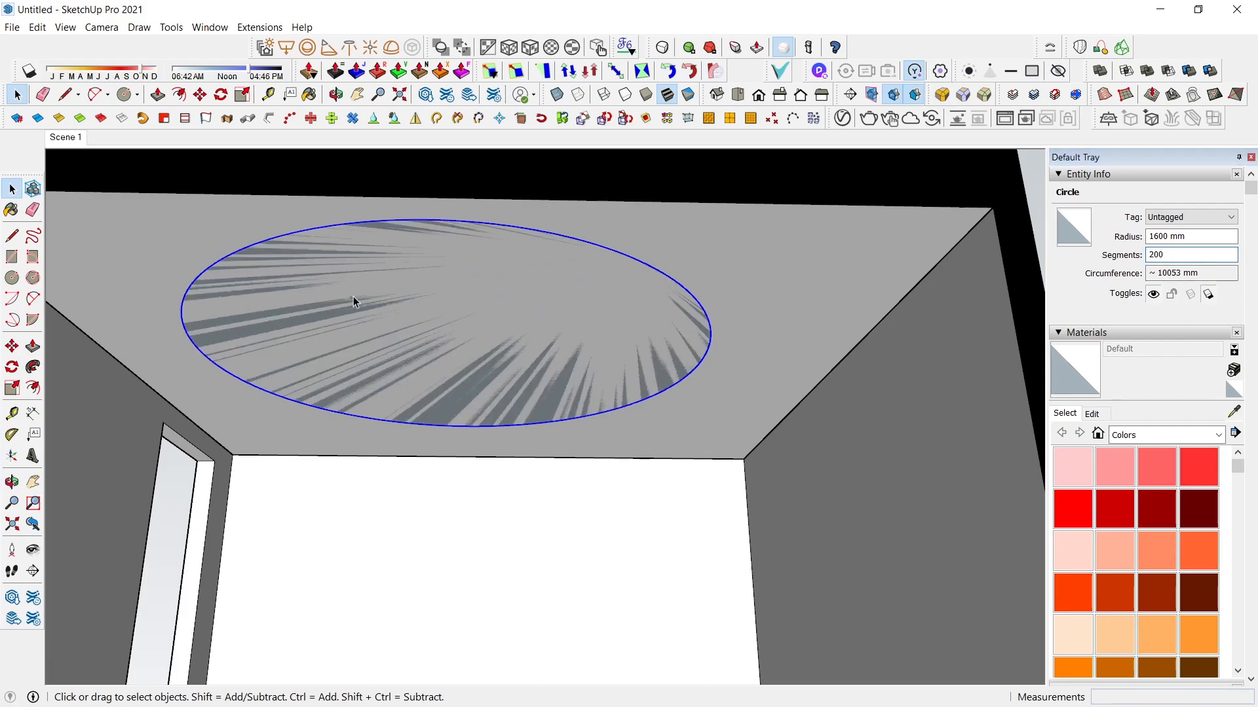
# - Select the circle's face with its edge and move it across the ceiling to centre it between the walls
pyautogui.scroll(3, 508, 233)
pyautogui.click(509, 229)
pyautogui.scroll(-1, 508, 242)
pyautogui.scroll(-2, 481, 325)
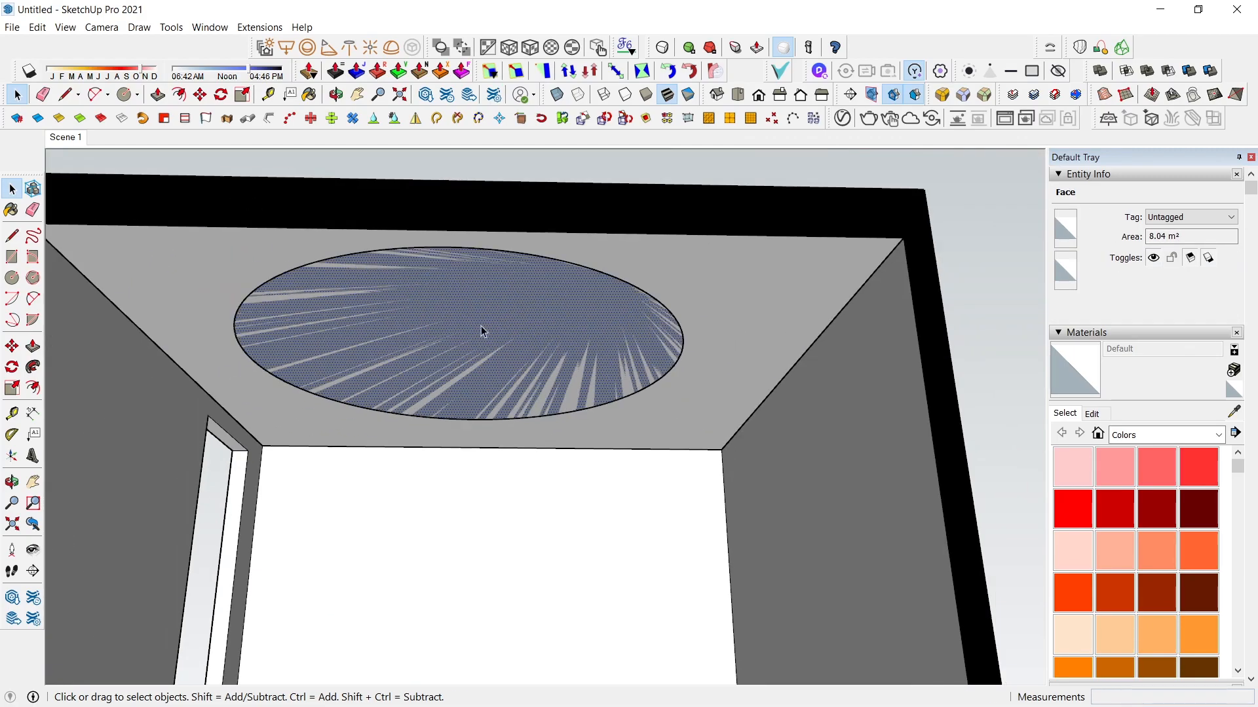
pyautogui.doubleClick(481, 325)
pyautogui.press('m')
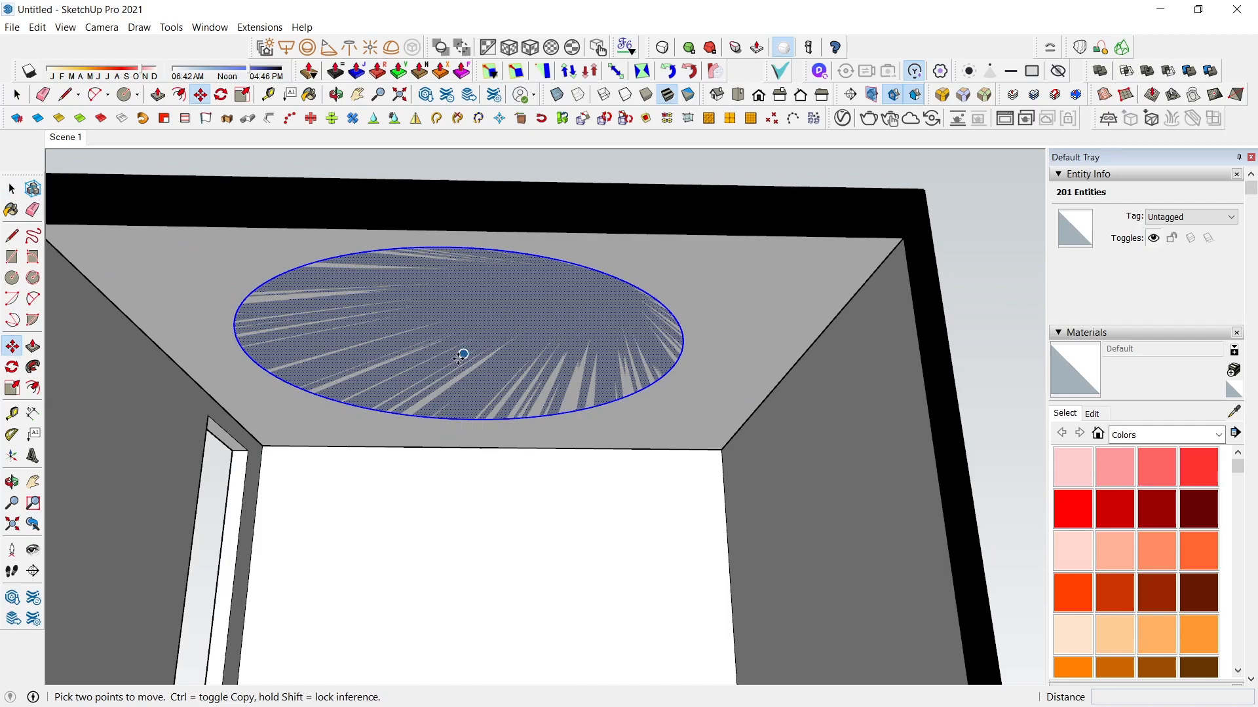
pyautogui.click(464, 355)
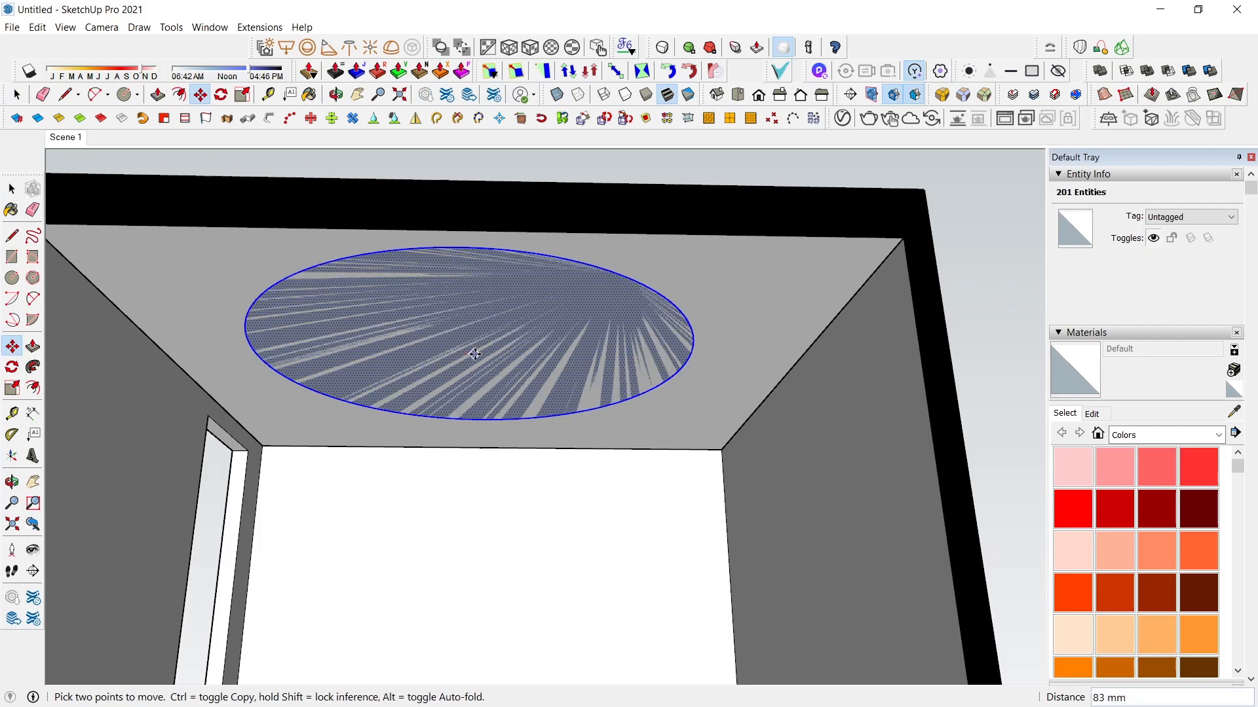
pyautogui.click(495, 448)
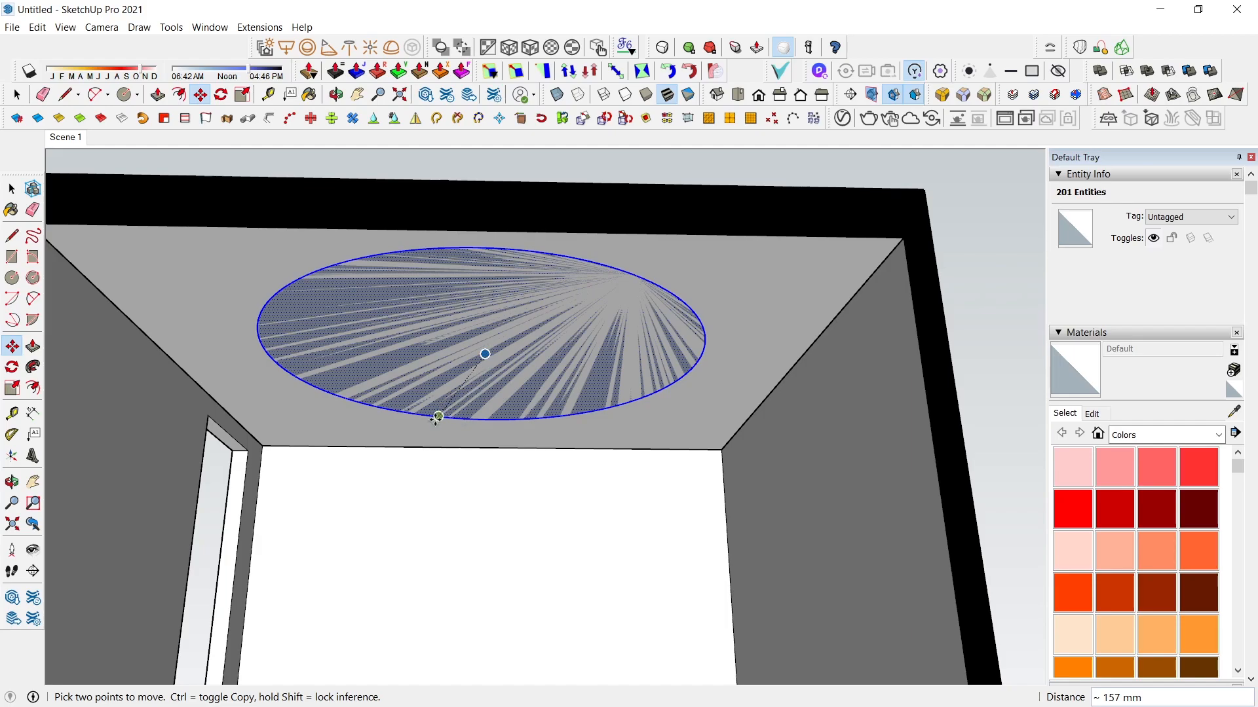
pyautogui.click(483, 344)
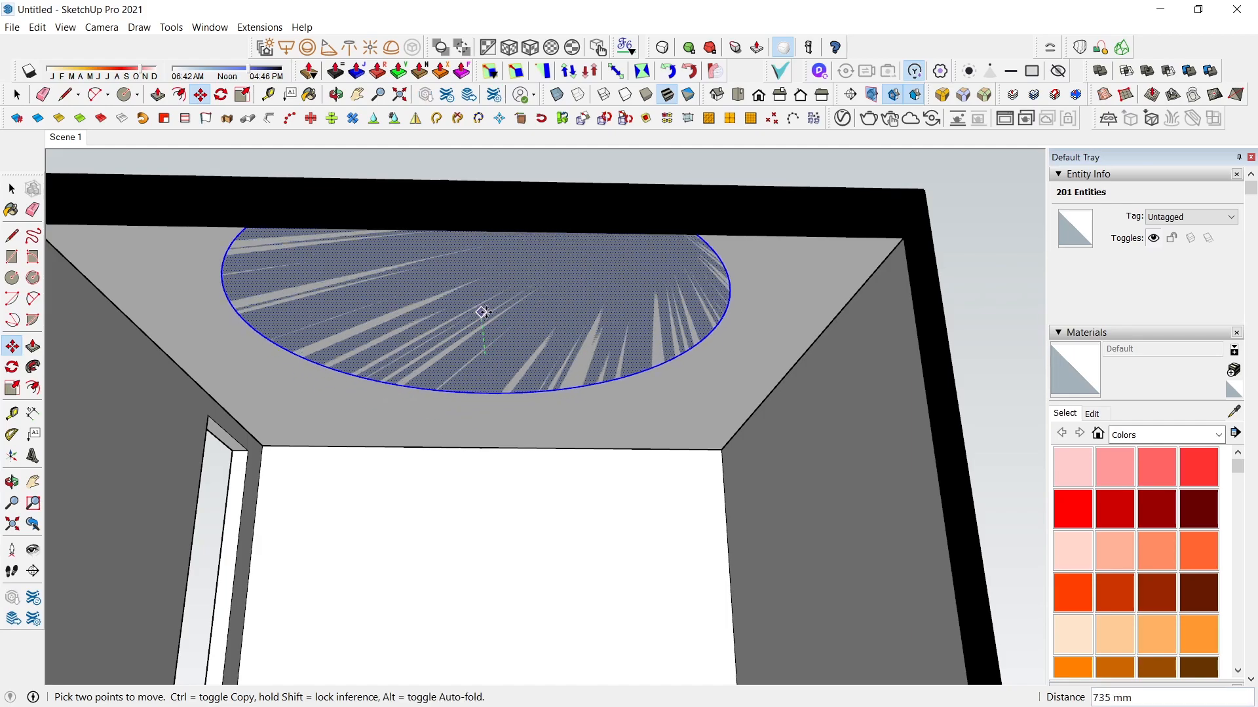
pyautogui.click(786, 363)
# - Cut the circle, open the lowered ceiling group, and paste the circle in place inside it
pyautogui.moveTo(685, 389); pyautogui.dragTo(612, 385, button='middle')
pyautogui.press('space')
pyautogui.click(38, 26)
pyautogui.click(77, 86)
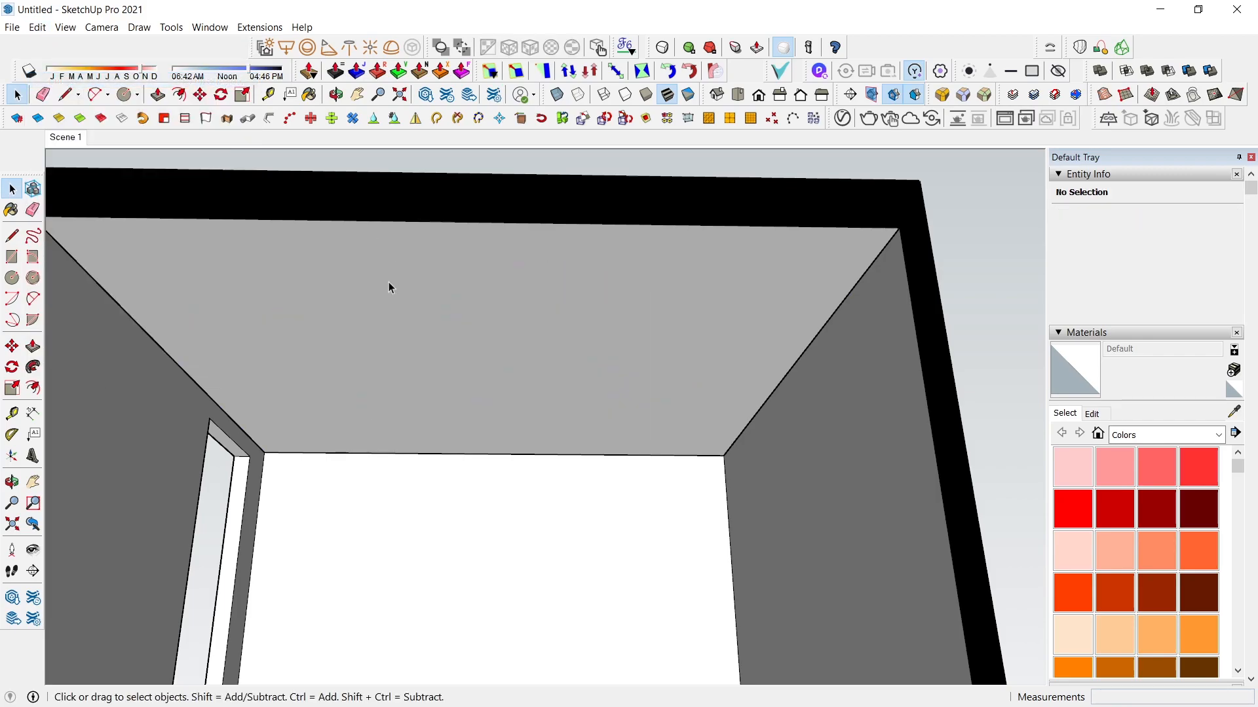
pyautogui.click(37, 27)
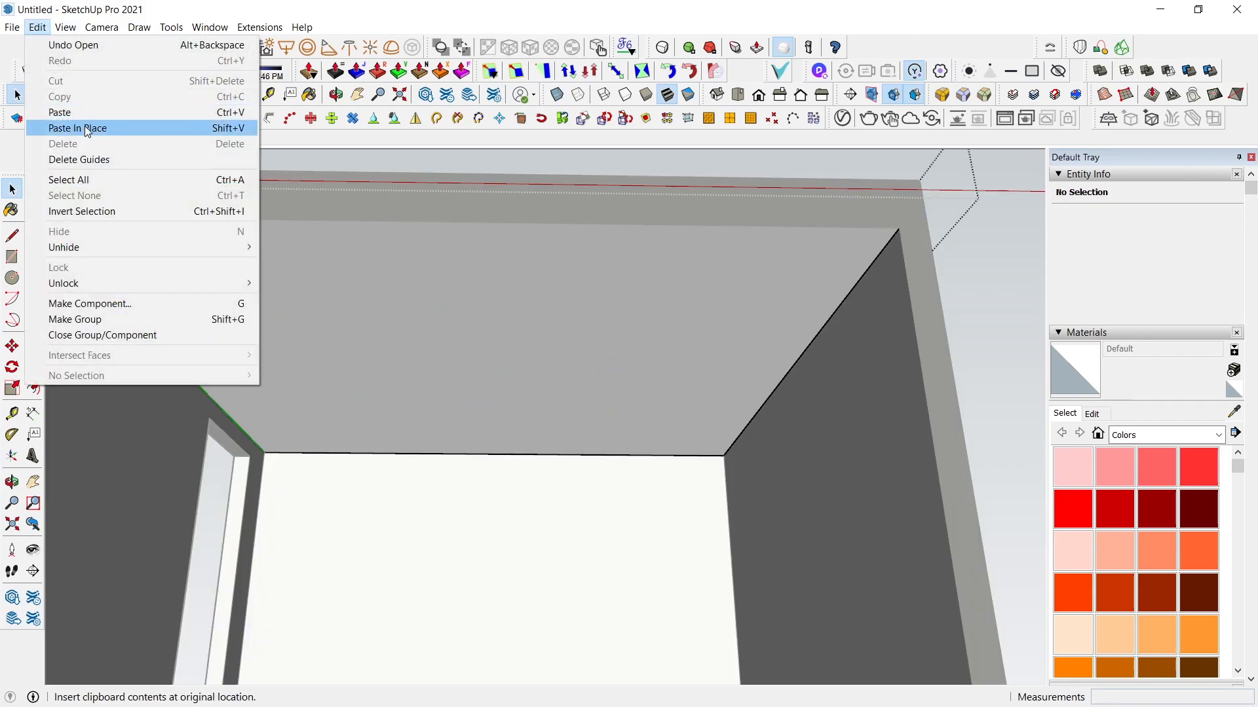
pyautogui.click(86, 129)
# - Push the circular face 140 mm up into the lowered ceiling to form a round recess
pyautogui.click(549, 367)
pyautogui.press('p')
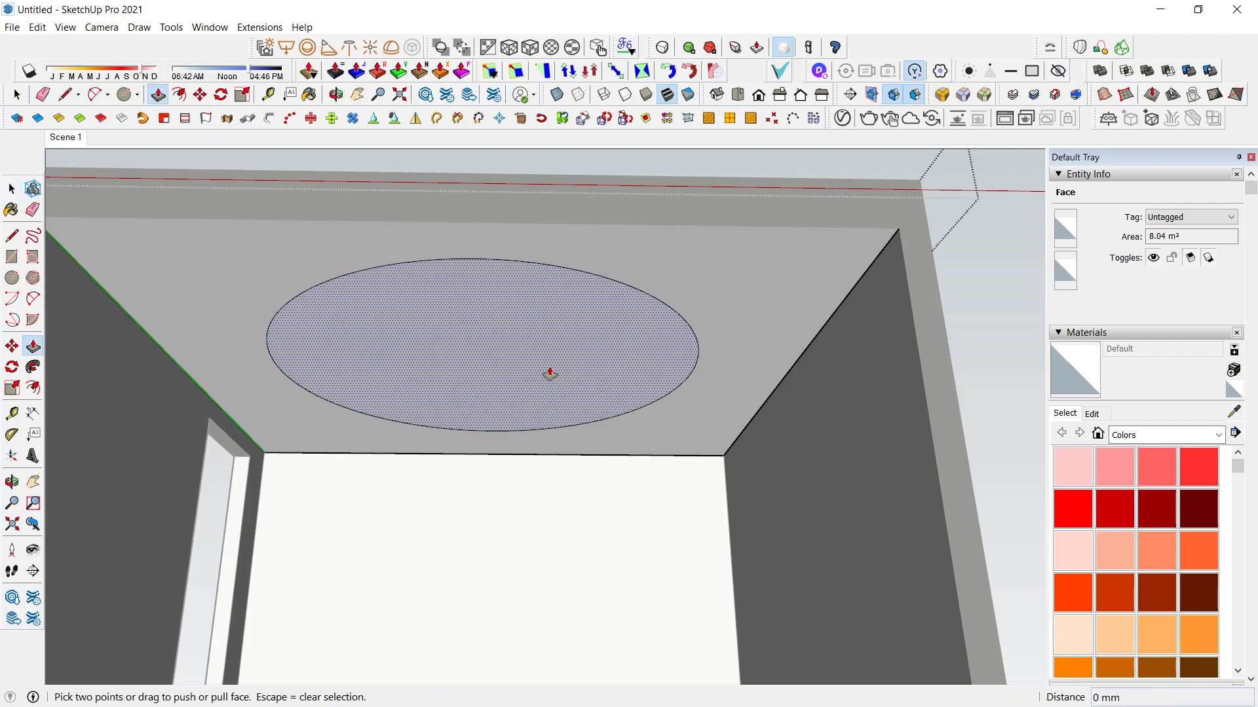
pyautogui.click(550, 368)
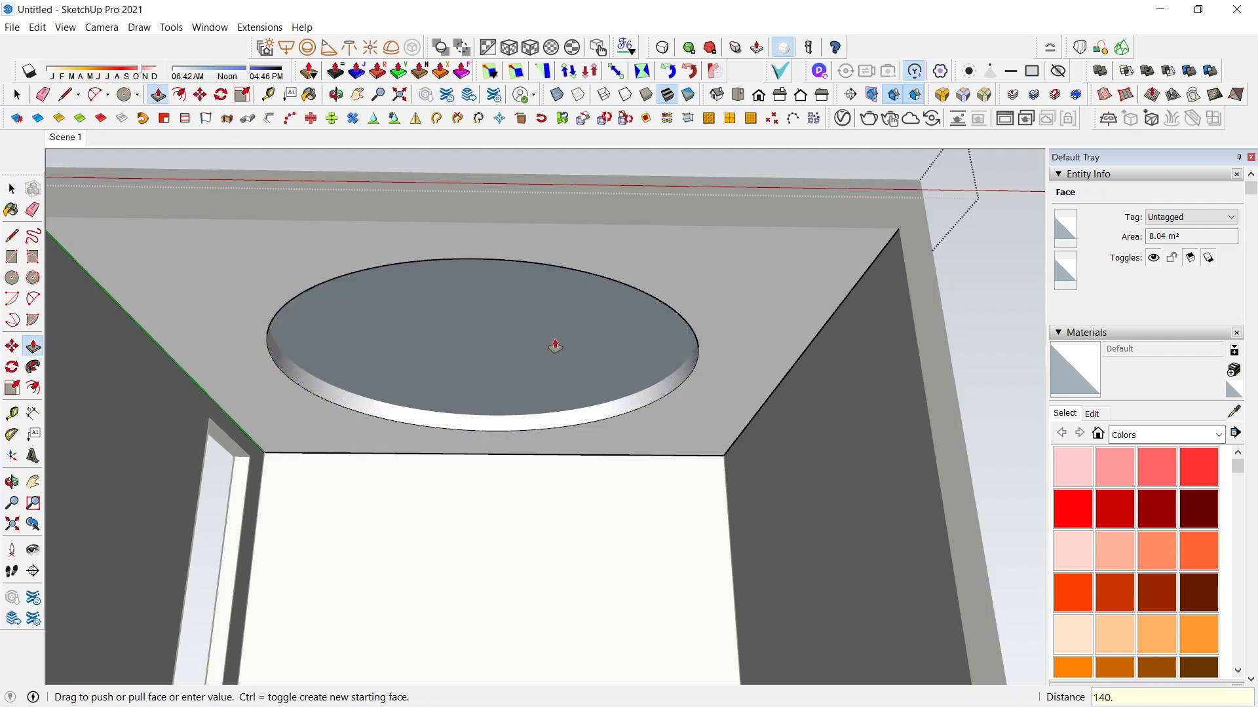
pyautogui.press('Return')
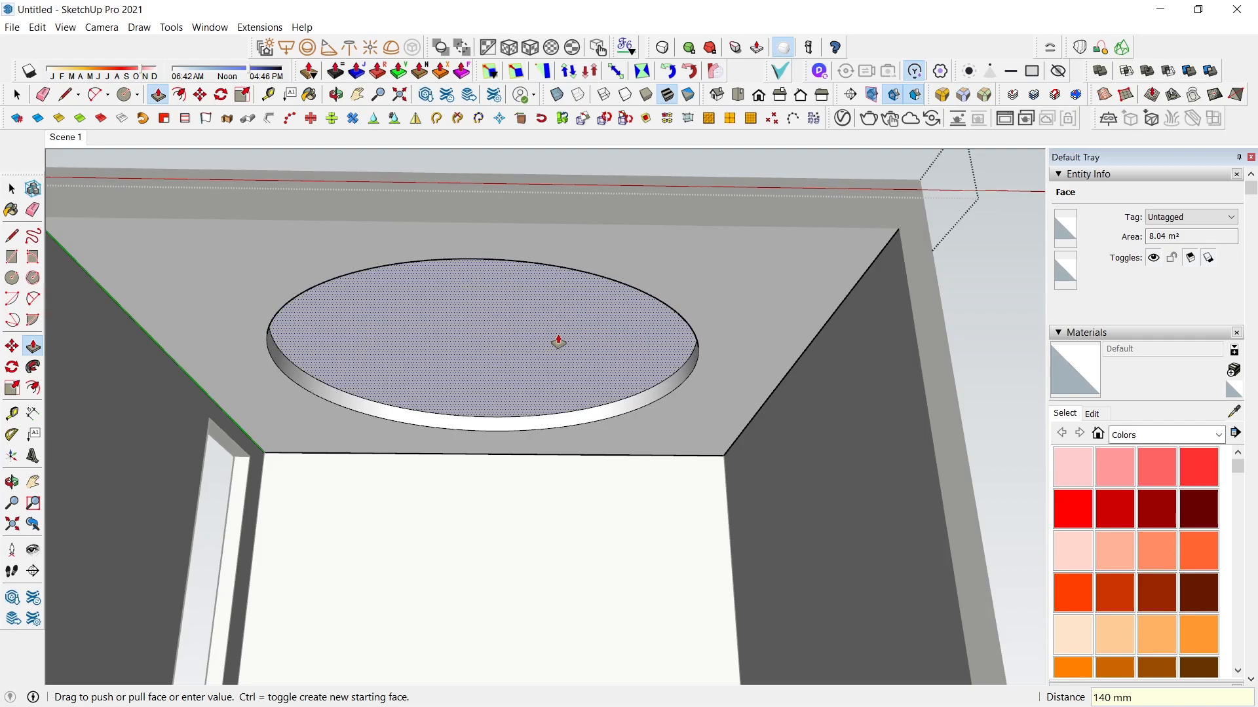
# - Copy the recess's lower circular edge 12 mm upward along the recess wall
pyautogui.press('space')
pyautogui.scroll(5, 442, 398)
pyautogui.click(400, 445)
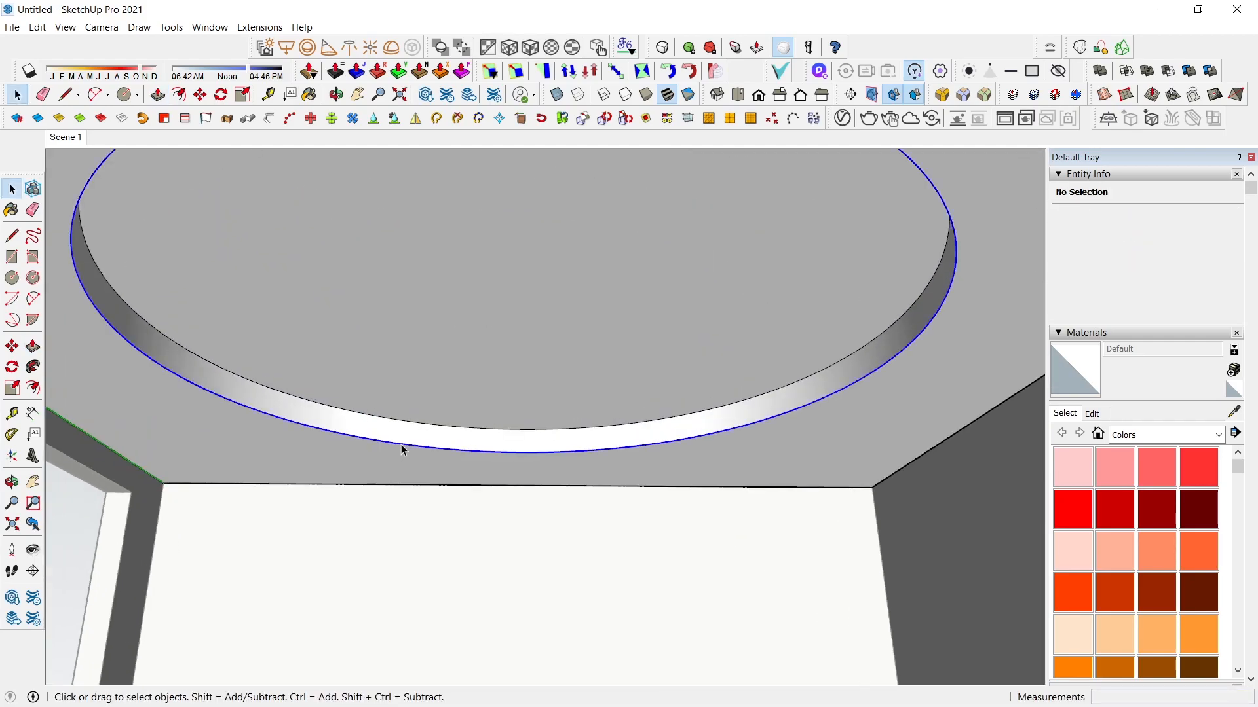
pyautogui.scroll(3, 403, 448)
pyautogui.press('m')
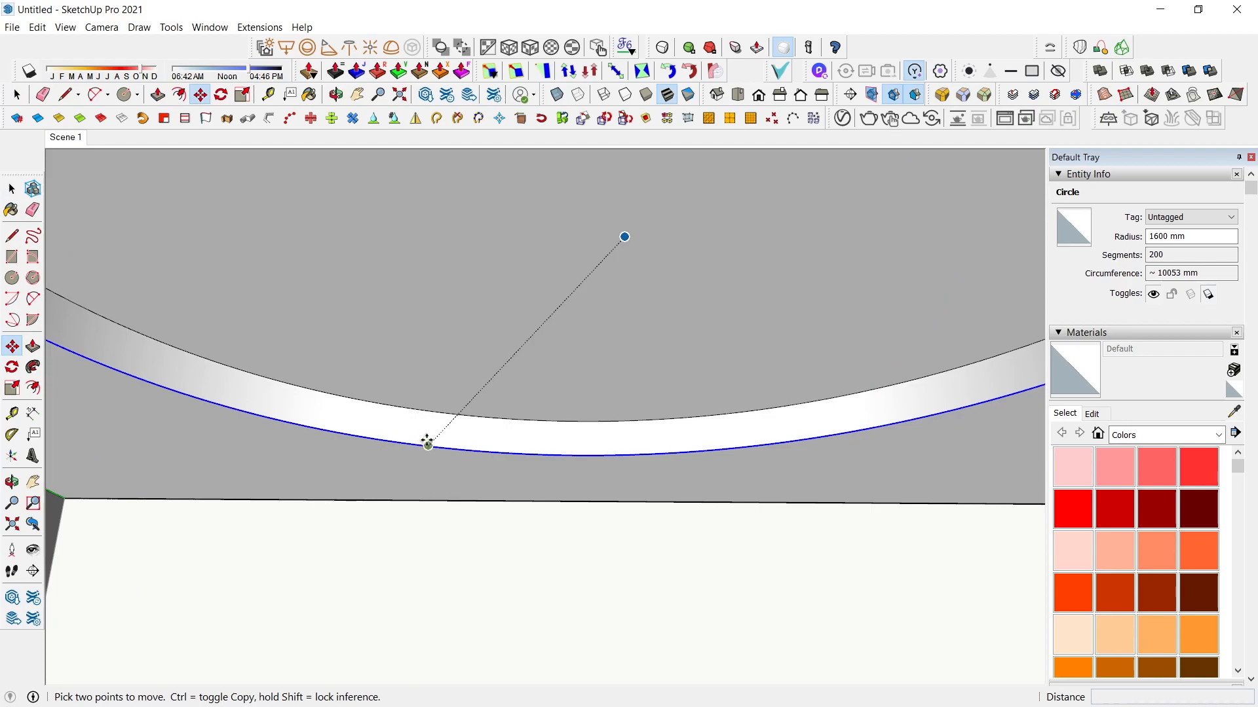
pyautogui.click(427, 444)
pyautogui.press('ctrl')
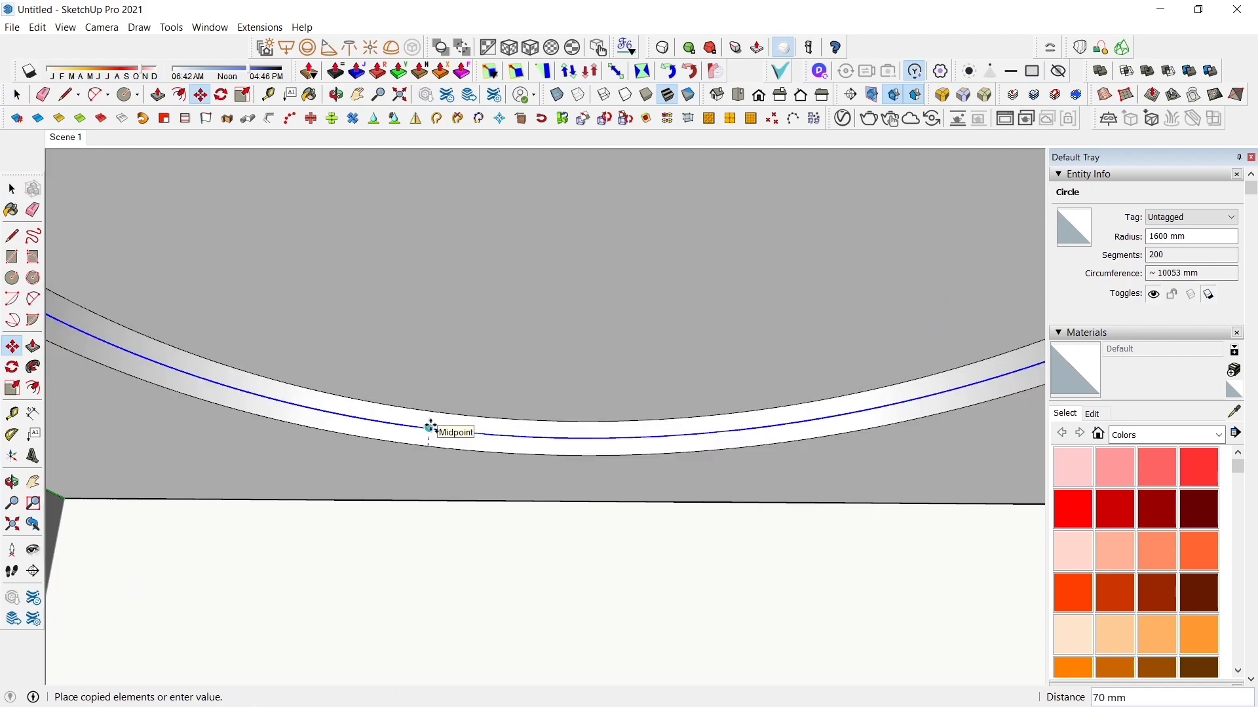
pyautogui.press('Return')
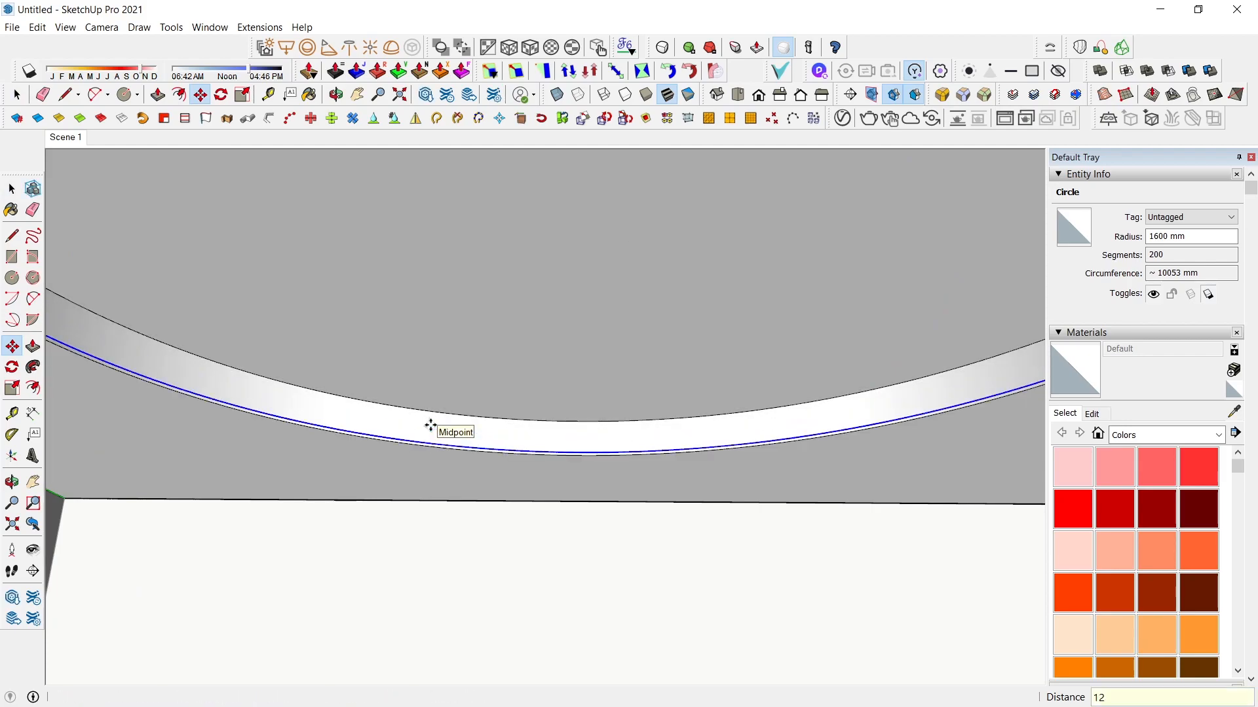
# - Thicken the recess wall surface above the copied edge outward with Joint Push Pull to form a cove
pyautogui.scroll(-3, 379, 379)
pyautogui.scroll(2, 401, 393)
pyautogui.scroll(2, 362, 392)
pyautogui.press('space')
pyautogui.click(368, 423)
pyautogui.scroll(-3, 394, 392)
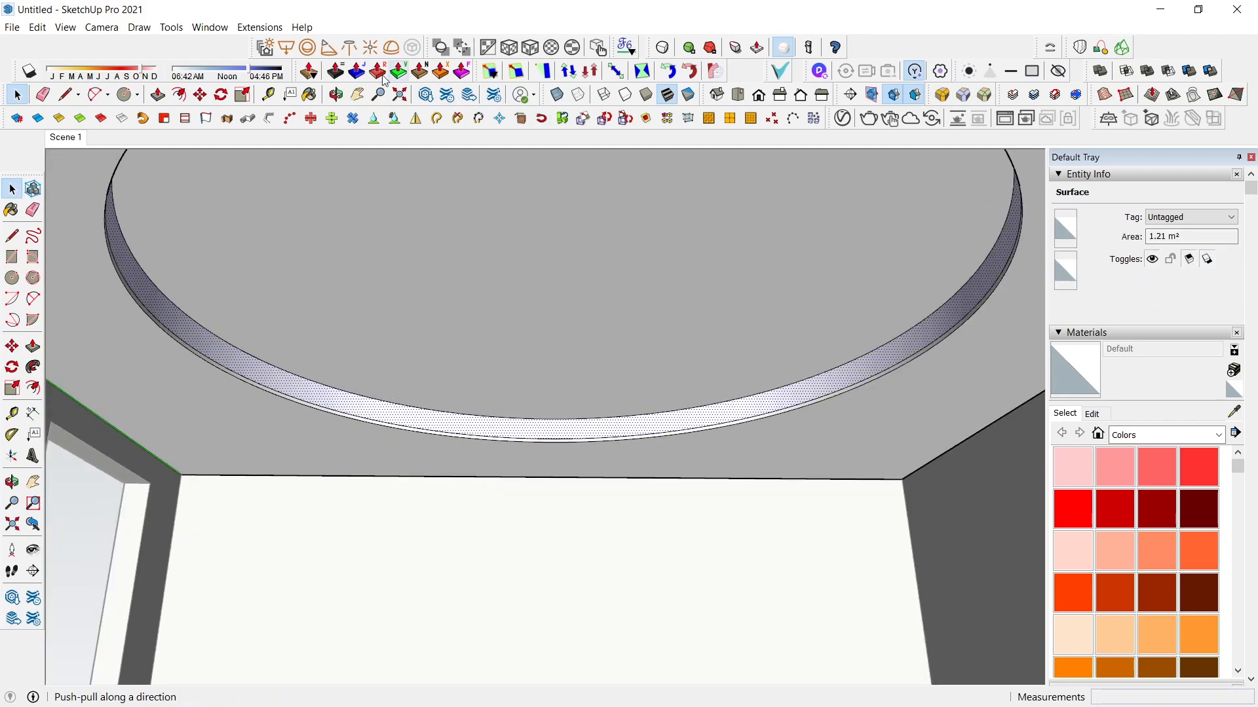
pyautogui.click(341, 78)
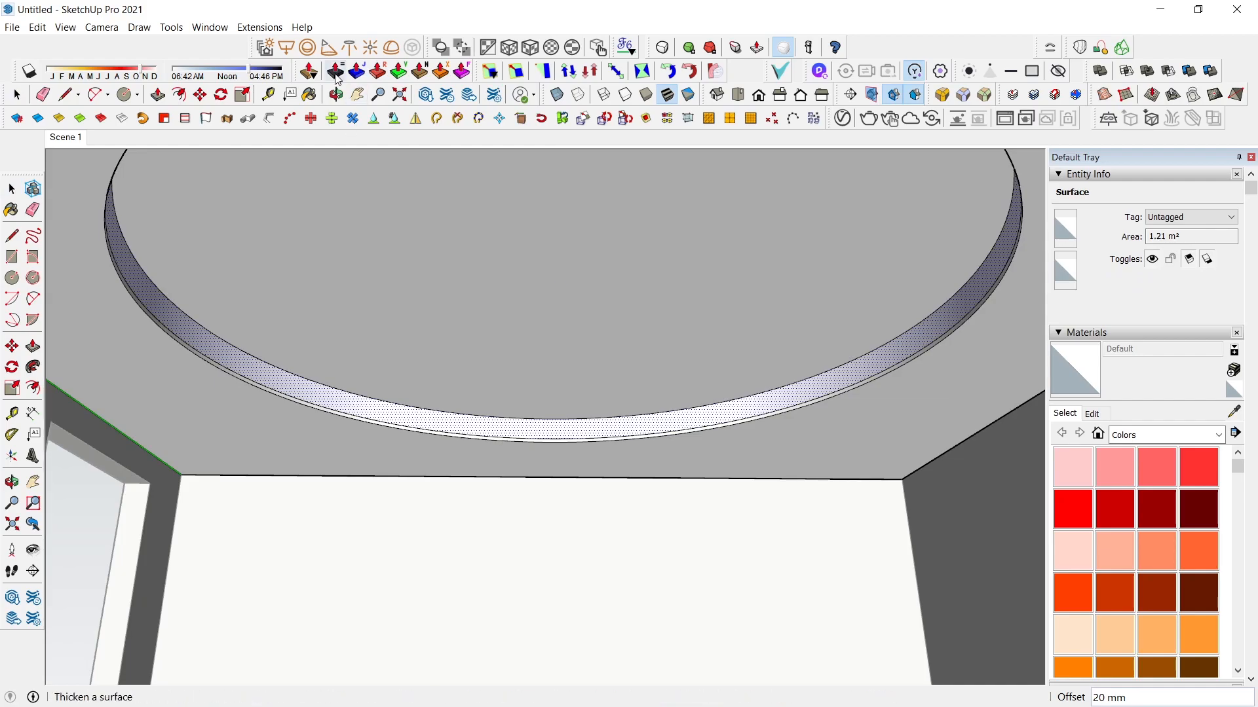
pyautogui.moveTo(277, 379); pyautogui.dragTo(256, 370)
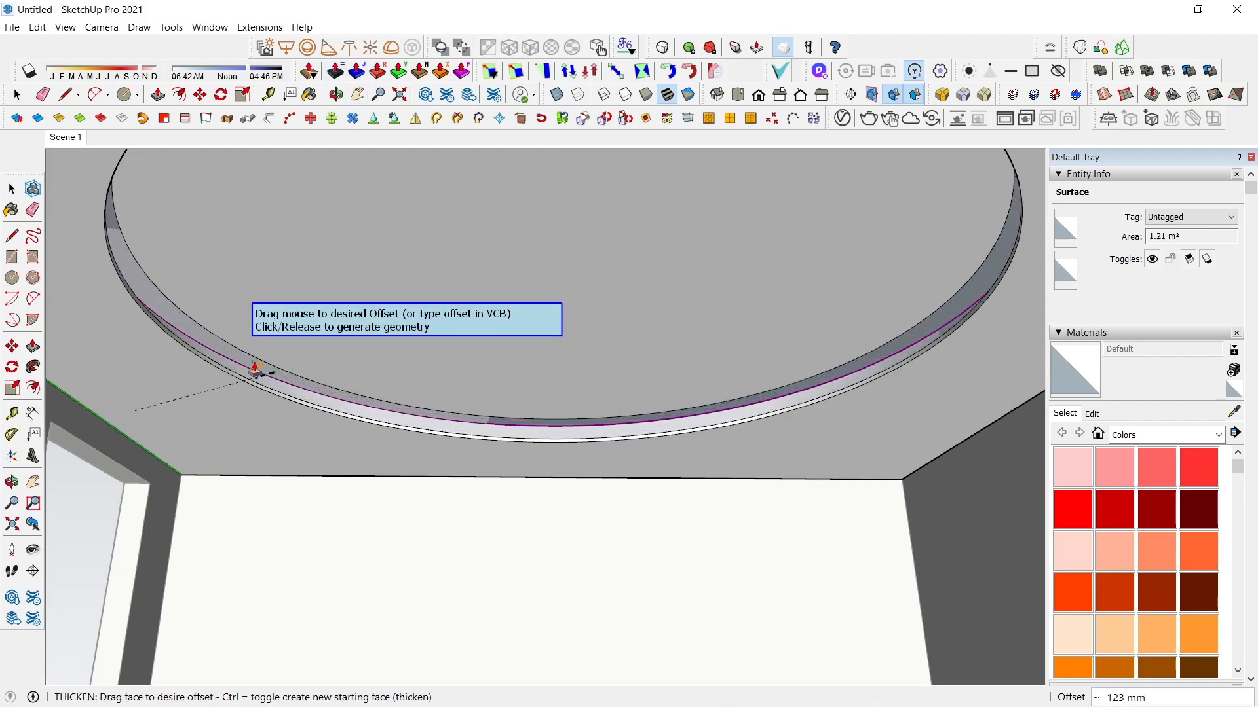
pyautogui.press('Return')
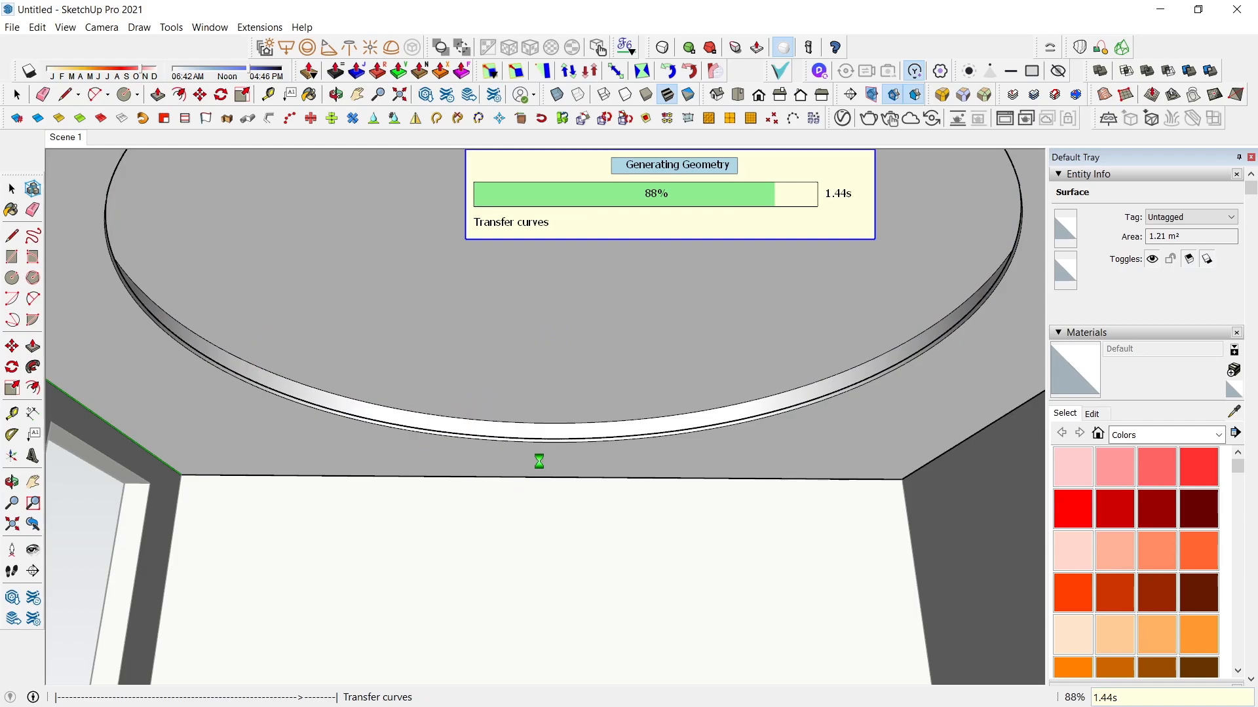
# - Select the narrow curved surface inside the cove of the round ceiling recess
pyautogui.moveTo(539, 465); pyautogui.dragTo(458, 360, button='middle')
pyautogui.scroll(5, 494, 306)
pyautogui.moveTo(493, 306); pyautogui.dragTo(492, 388, button='middle')
pyautogui.doubleClick(517, 393)
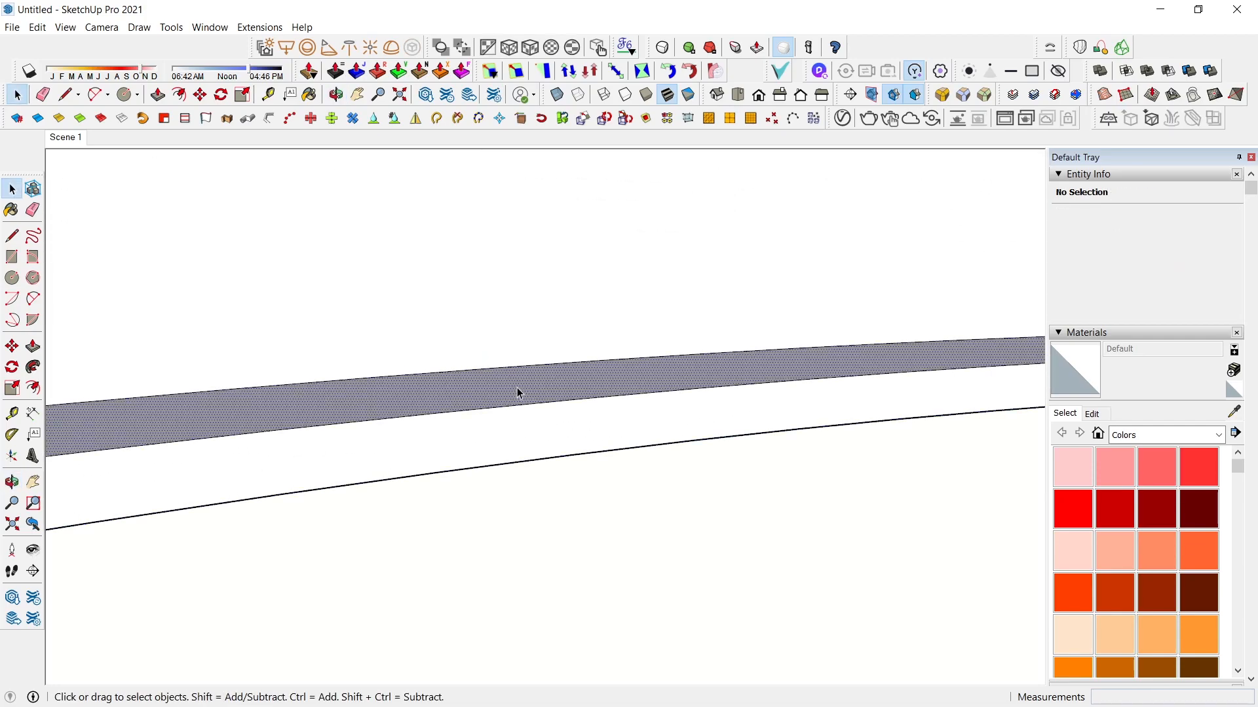
# - Return to Scene 1 and set the V-Ray render to Low+ quality with Progressive off and the V-Ray denoiser on
pyautogui.click(846, 123)
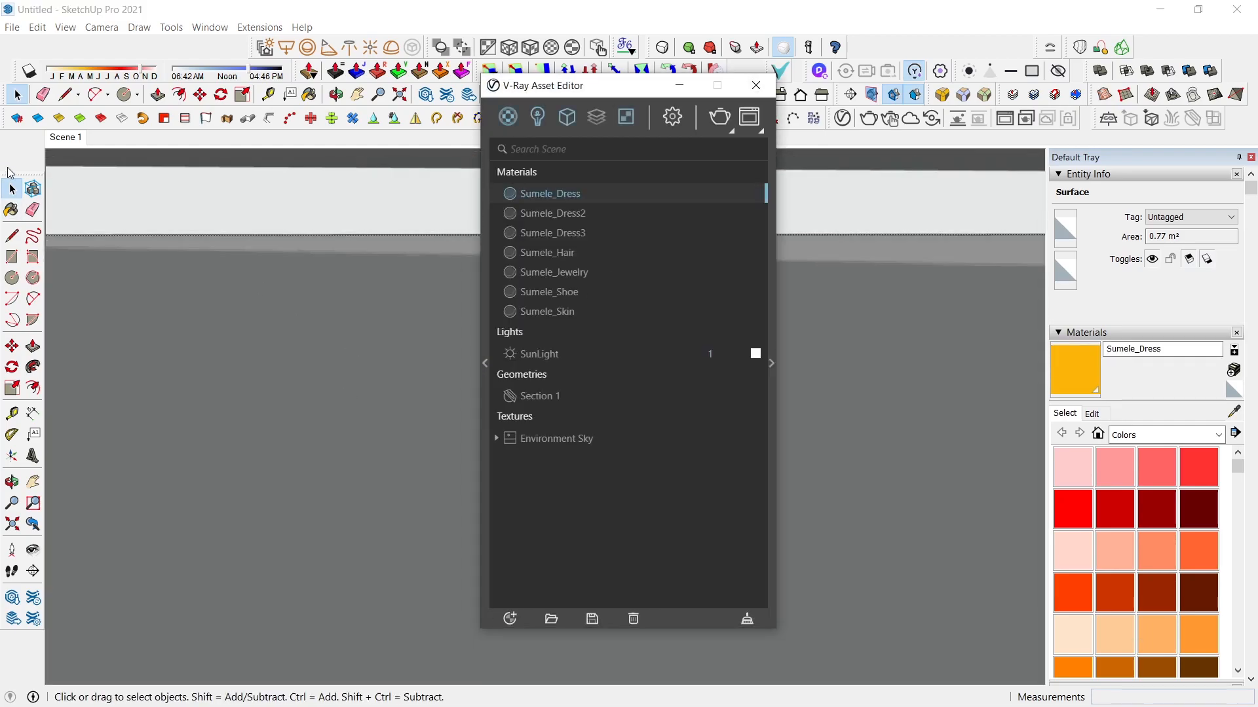
pyautogui.click(71, 141)
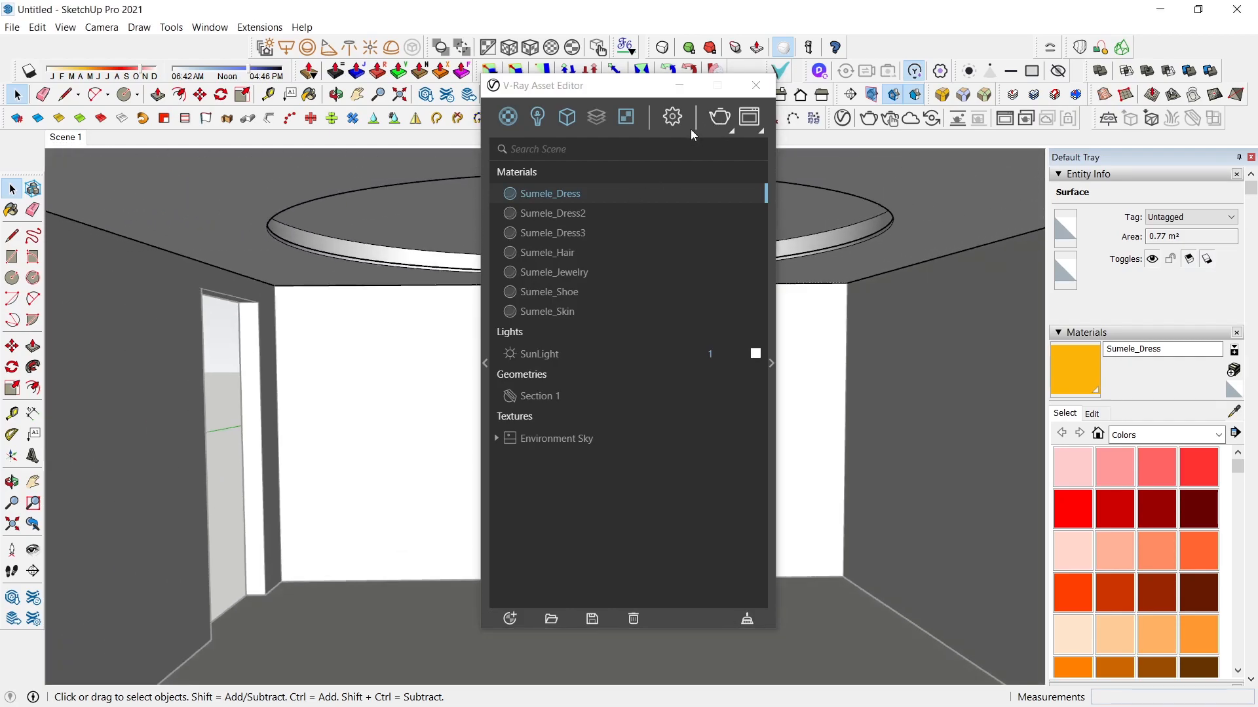
pyautogui.click(683, 117)
pyautogui.moveTo(689, 242); pyautogui.dragTo(677, 241)
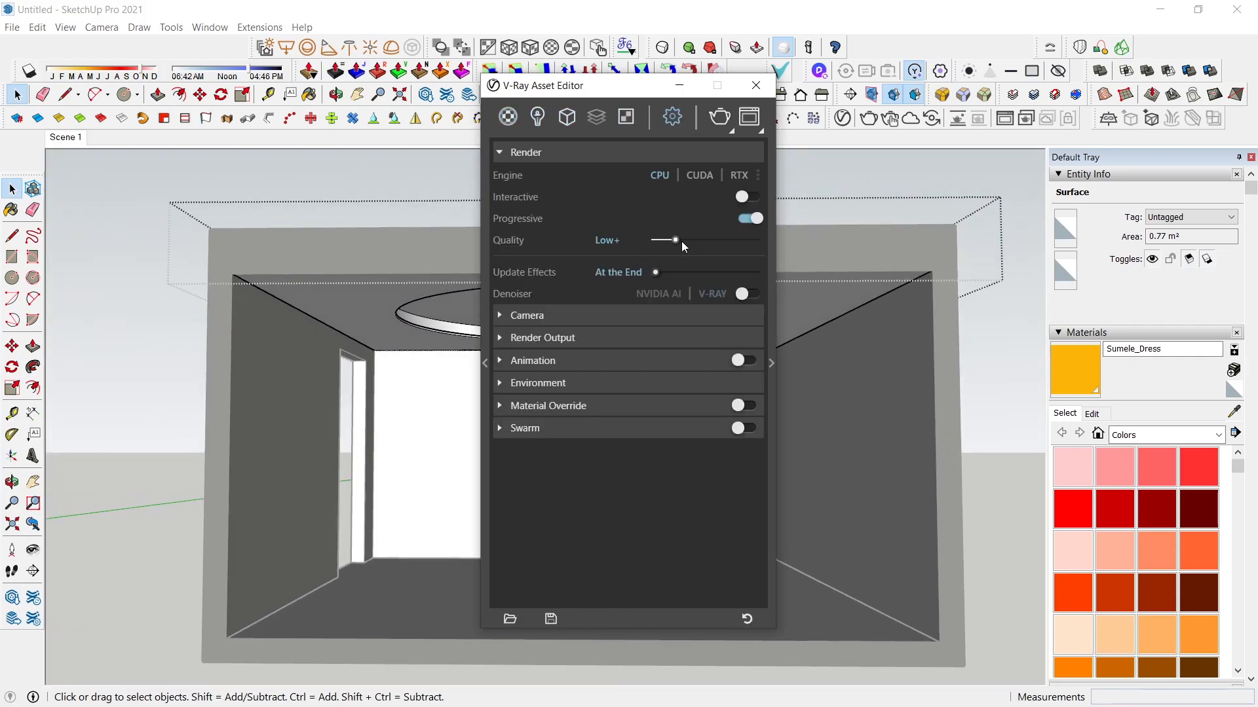
pyautogui.click(750, 218)
pyautogui.click(770, 259)
pyautogui.click(743, 294)
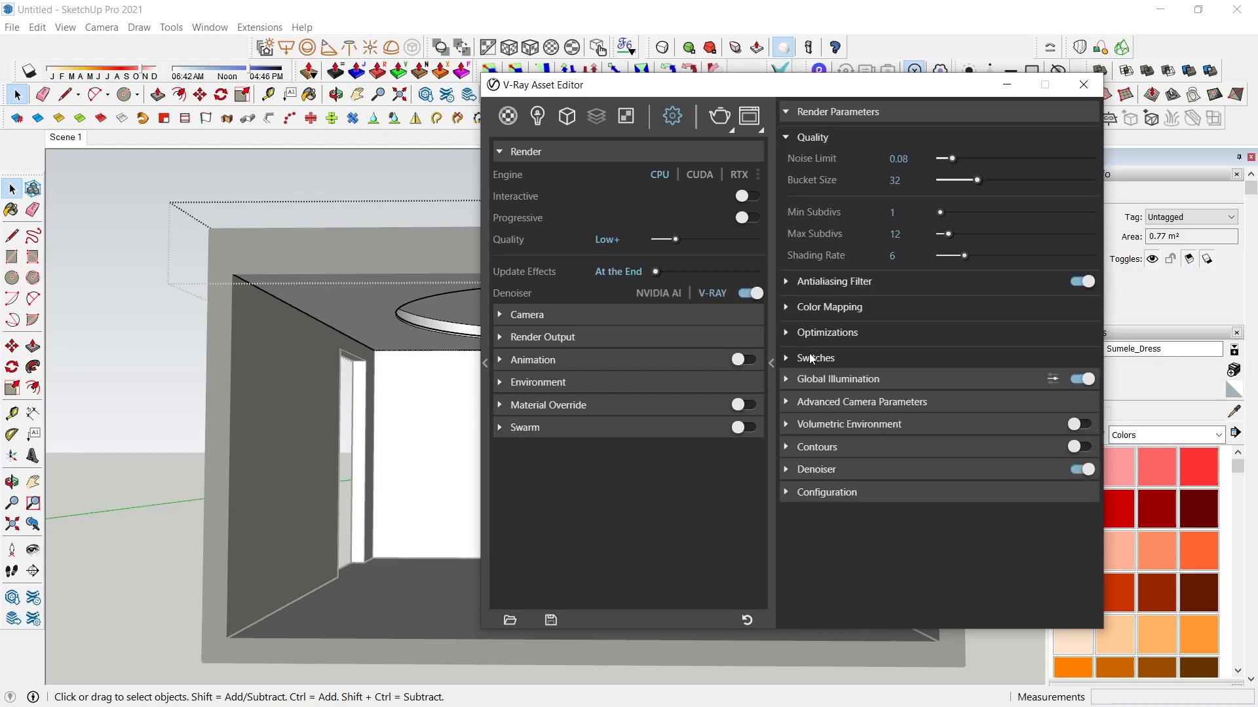
# - Set the global illumination primary rays to Irradiance map and turn on Ambient Occlusion
pyautogui.click(832, 380)
pyautogui.click(902, 402)
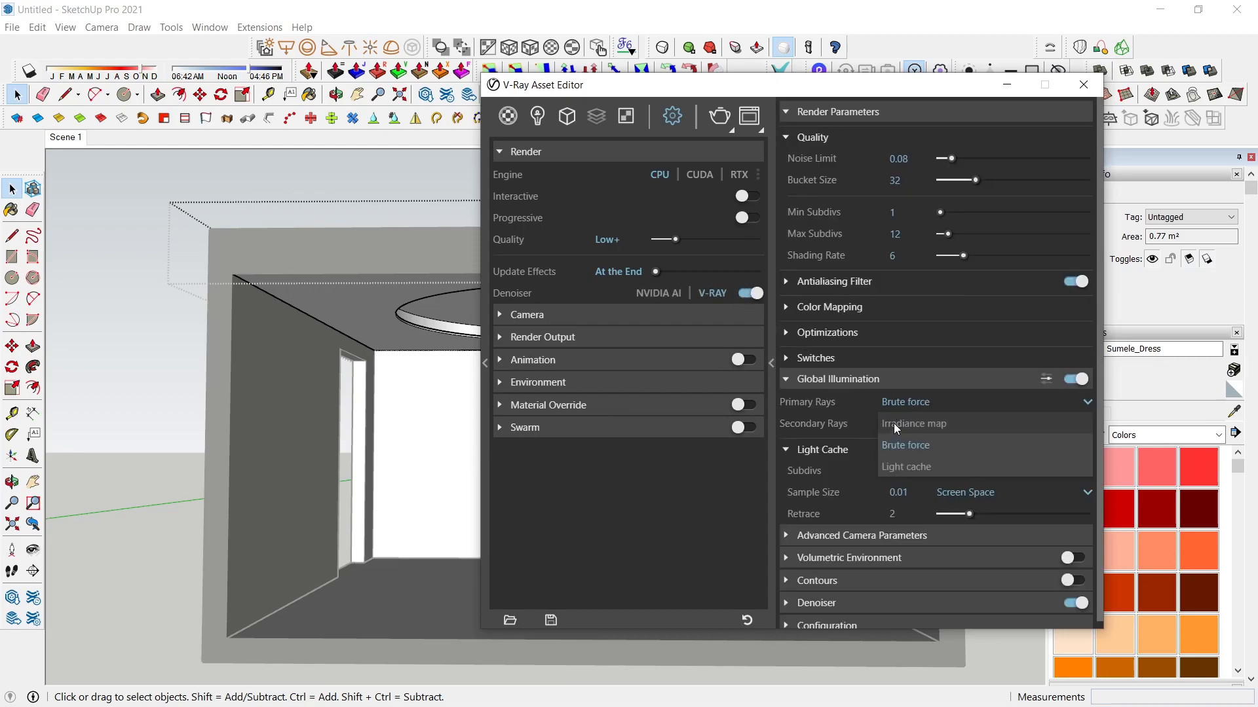
pyautogui.click(893, 423)
pyautogui.scroll(-5, 811, 488)
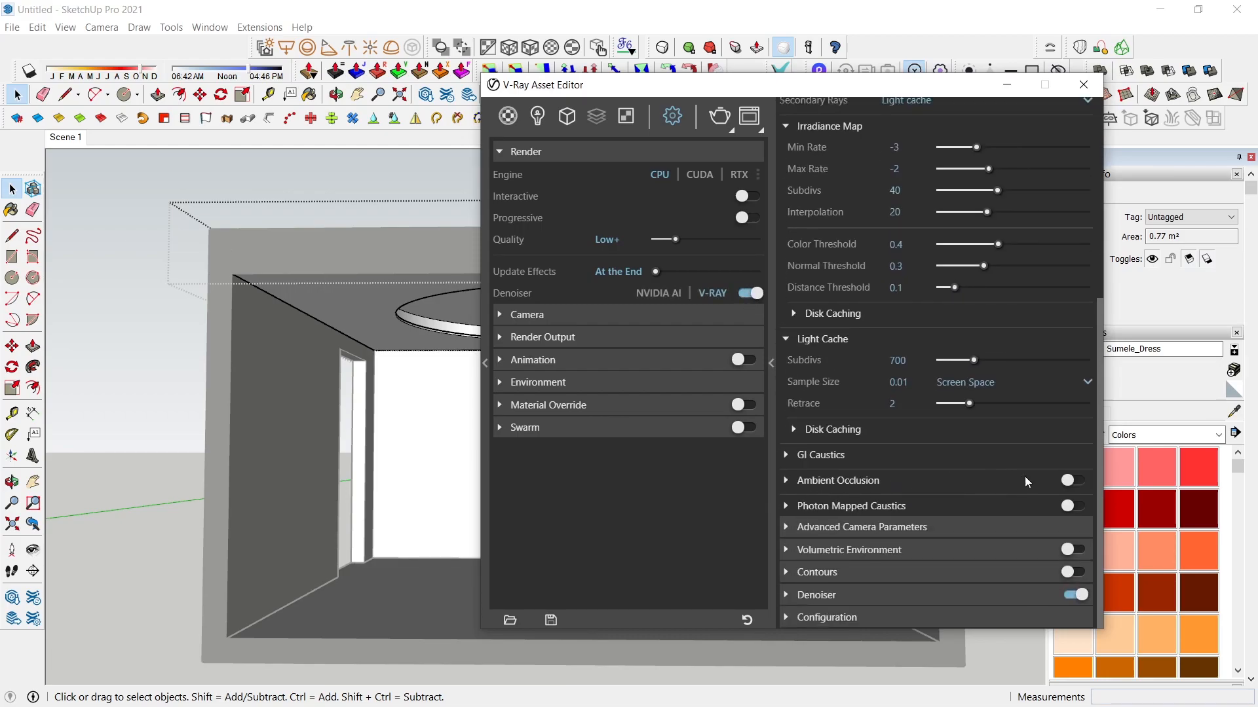
# - Turn on the safe frame in the V-Ray render output with the 16:9 Widescreen aspect ratio
pyautogui.click(570, 338)
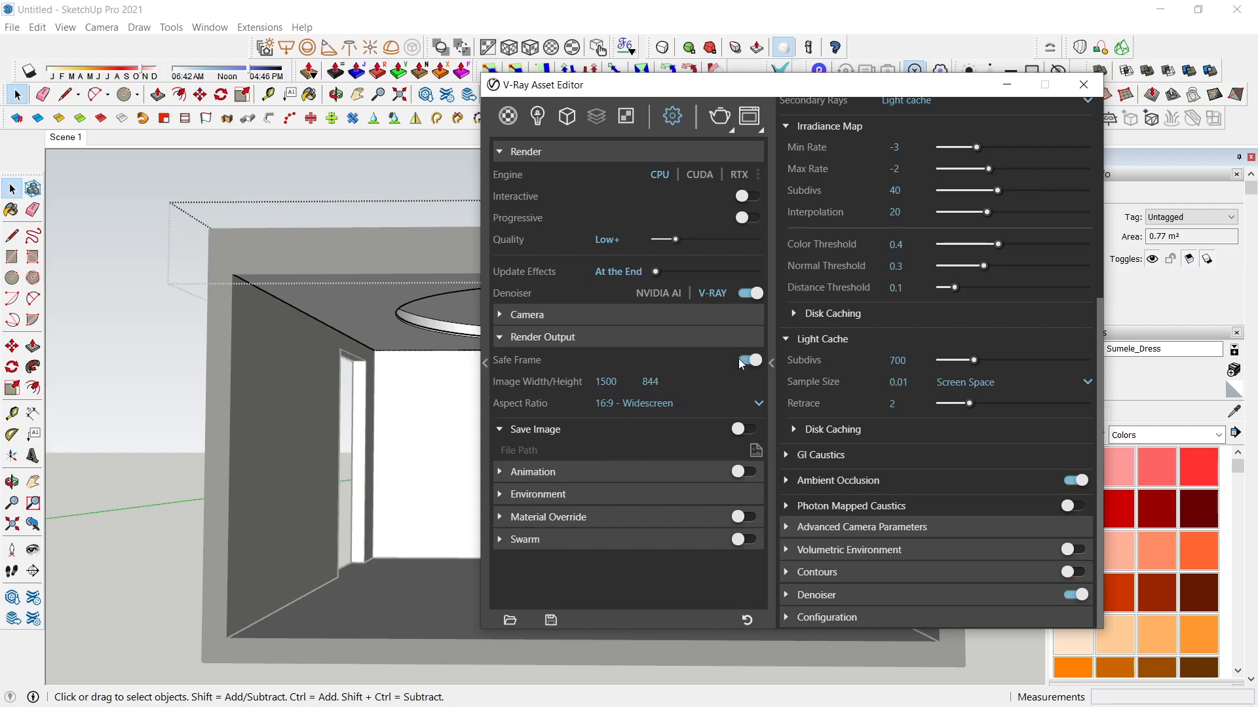
pyautogui.click(1003, 90)
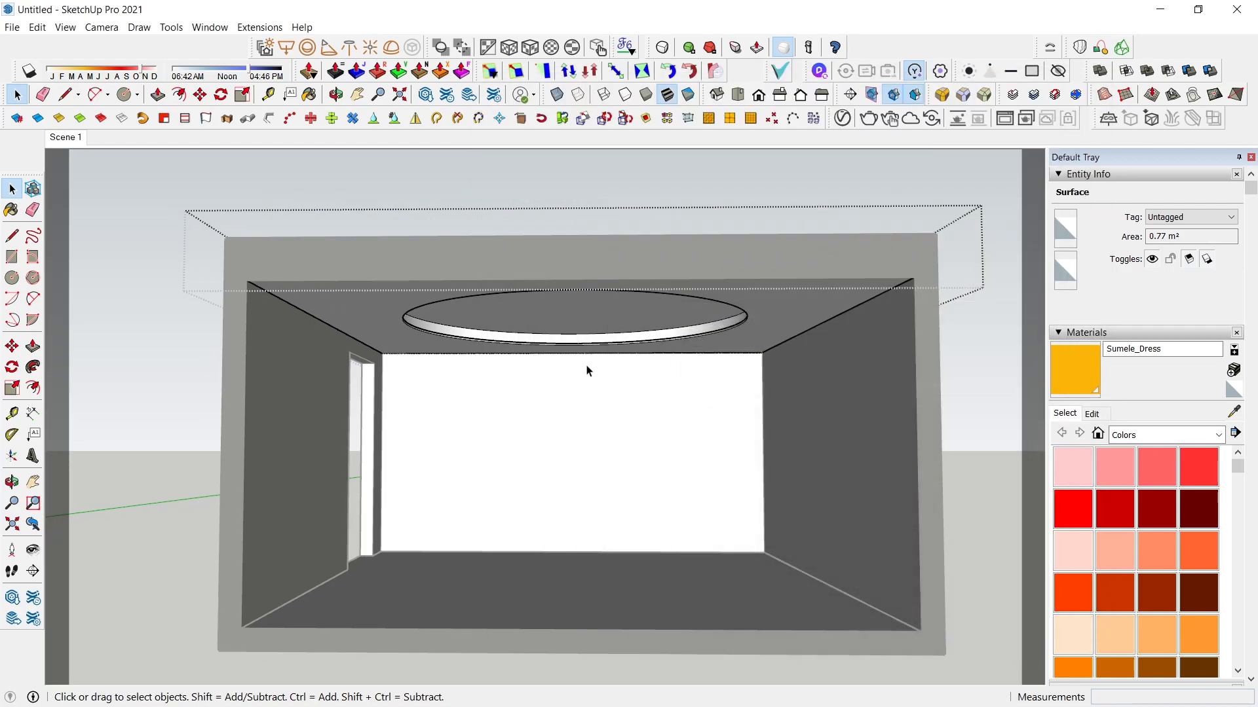
# - Apply the LED 5500k material from the V-Ray Emissive library to the narrow curved surface inside the ceiling cove
pyautogui.scroll(6, 433, 304)
pyautogui.moveTo(460, 314); pyautogui.dragTo(472, 283, button='middle')
pyautogui.click(471, 284)
pyautogui.click(467, 365)
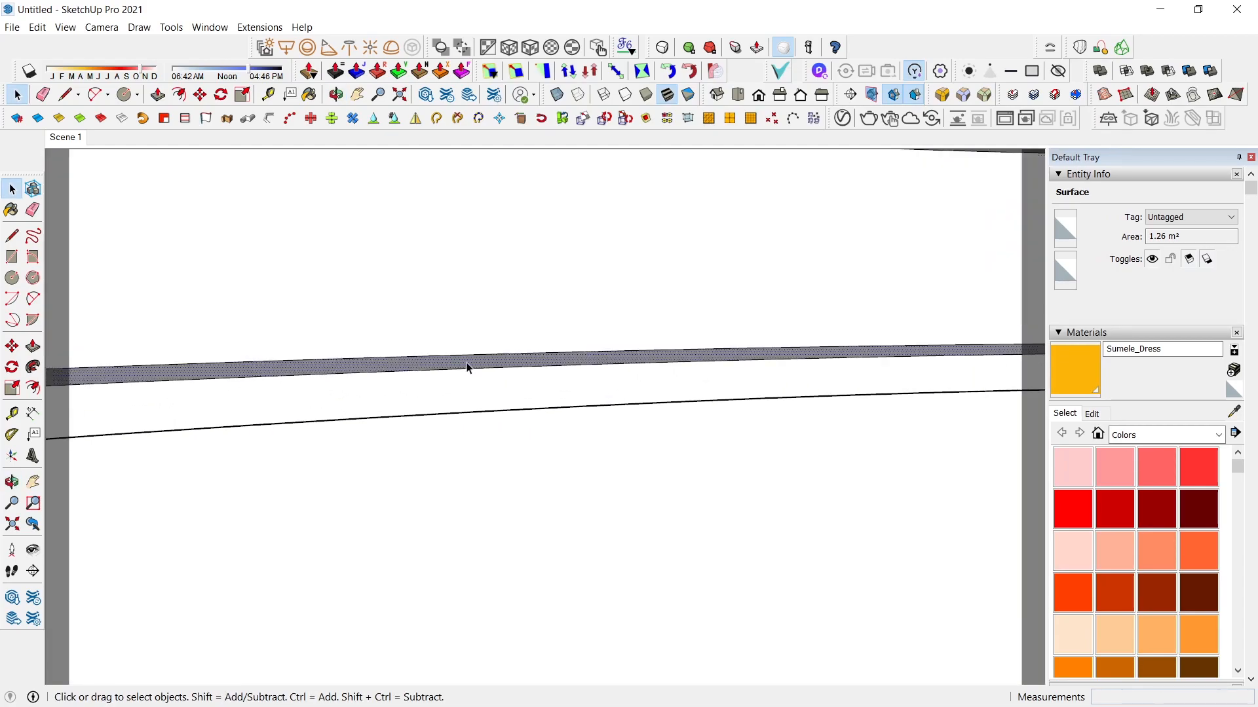
pyautogui.click(843, 118)
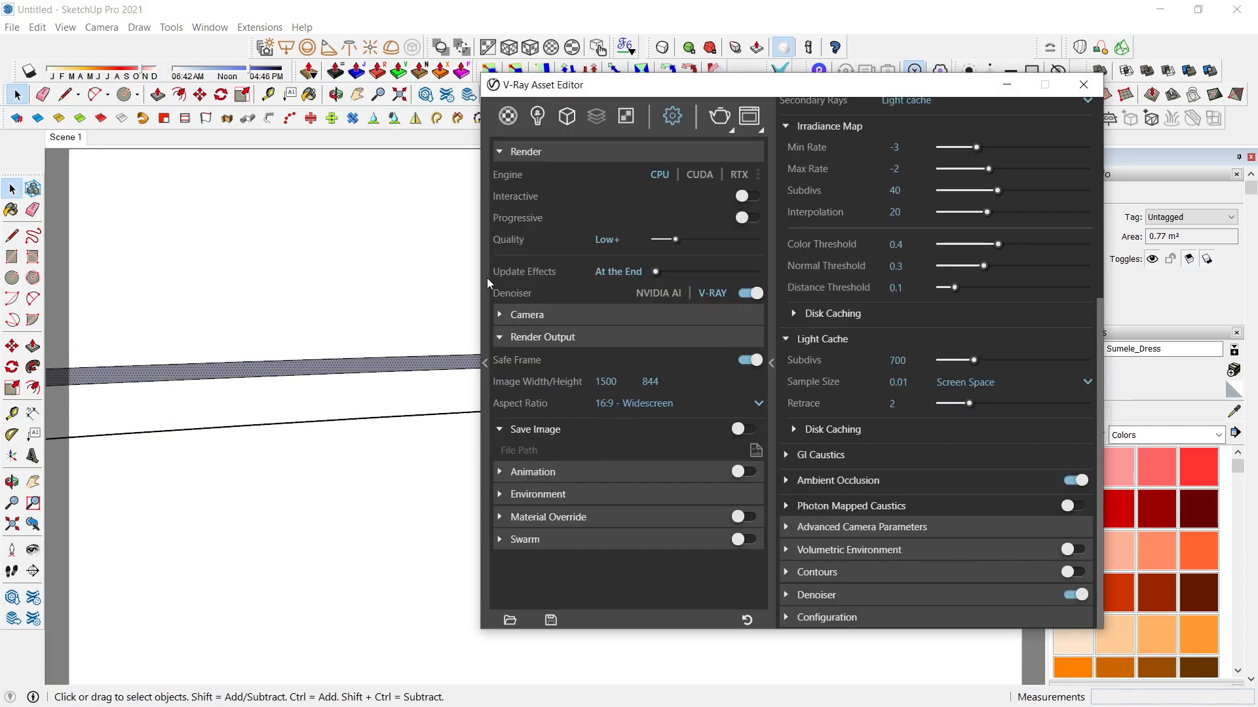
pyautogui.moveTo(347, 342); pyautogui.dragTo(367, 396, button='middle')
pyautogui.click(484, 362)
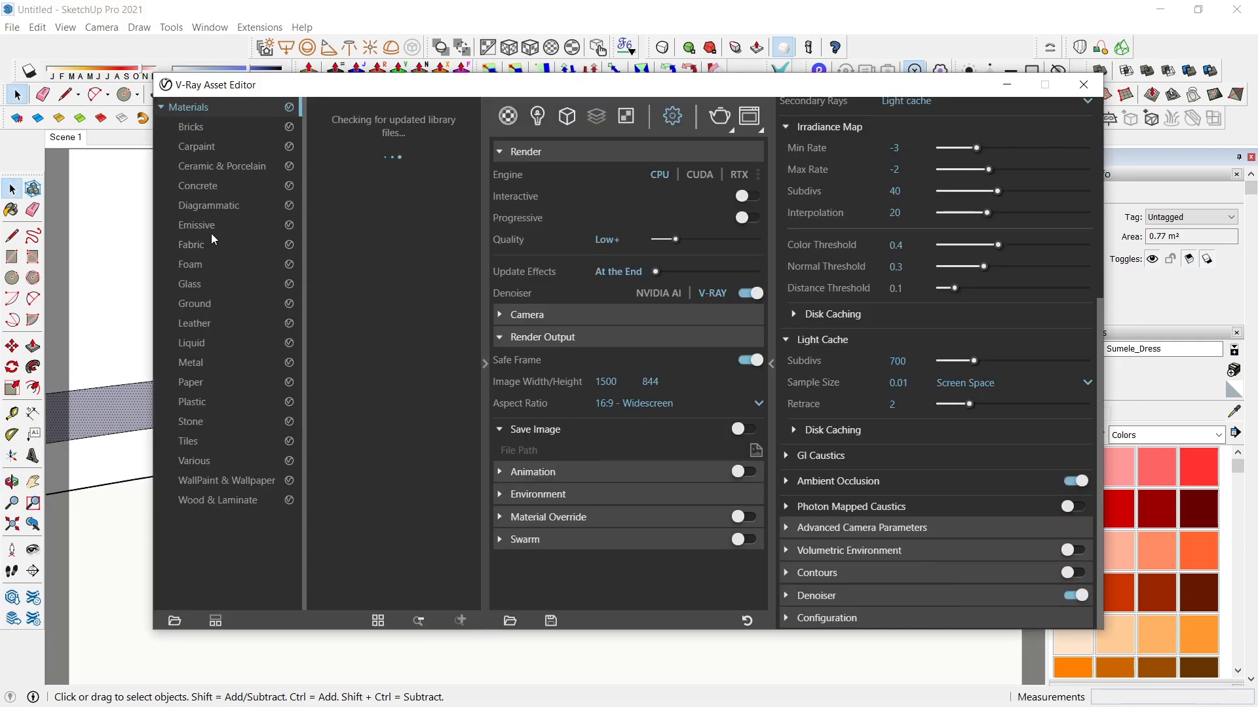
pyautogui.click(203, 226)
pyautogui.moveTo(305, 84); pyautogui.dragTo(688, 128)
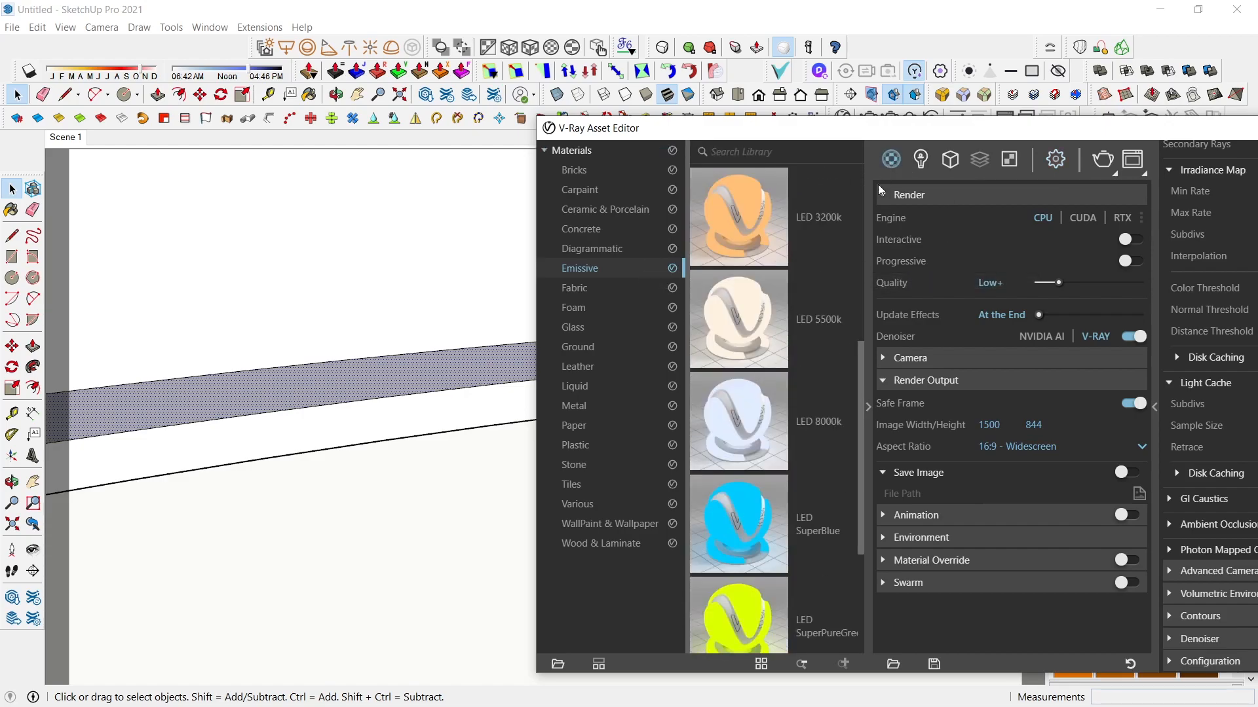
pyautogui.click(890, 159)
pyautogui.moveTo(744, 345); pyautogui.dragTo(997, 312)
pyautogui.rightClick(960, 234)
pyautogui.click(1003, 281)
# - Set the LED_5500k intensity to 4 and its color to a pale yellow of about R 0.988, G 0.983, B 0.863
pyautogui.moveTo(356, 373)
pyautogui.mouseDown(button='middle')
pyautogui.moveTo(390, 415)
pyautogui.moveTo(354, 360)
pyautogui.mouseUp(button='middle')
pyautogui.moveTo(907, 131); pyautogui.dragTo(381, 143)
pyautogui.moveTo(818, 445); pyautogui.dragTo(843, 445)
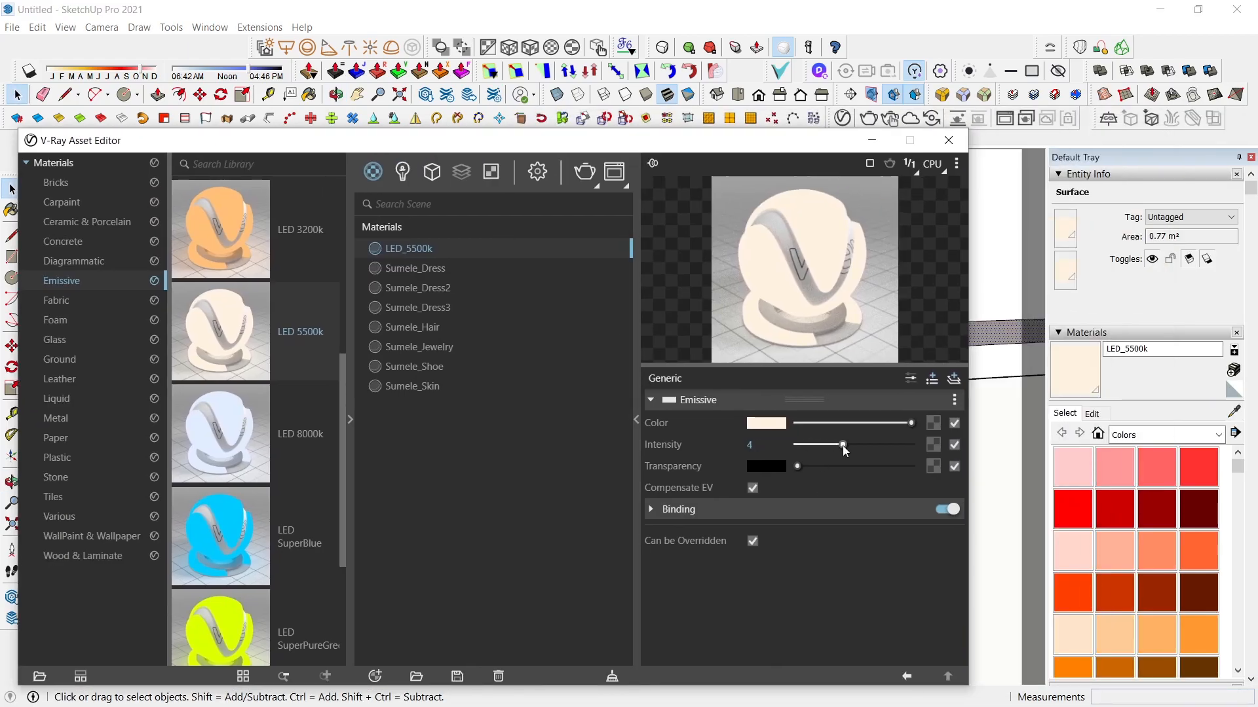
pyautogui.click(766, 423)
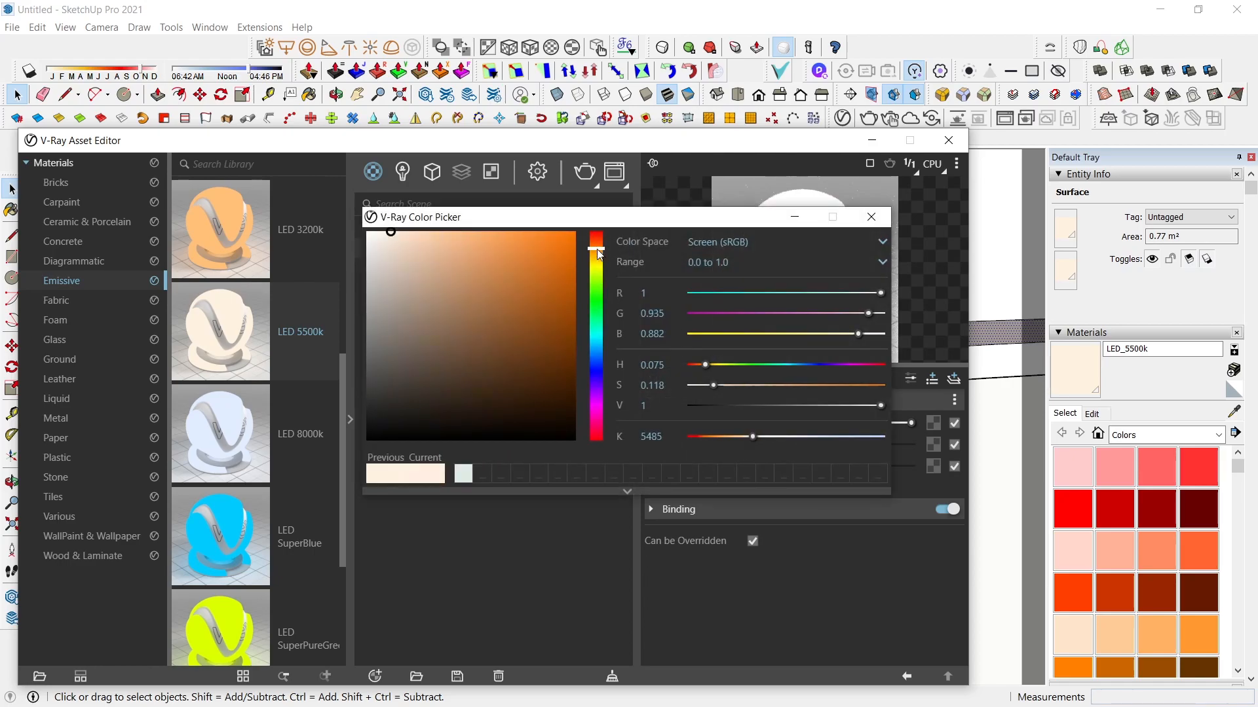
pyautogui.moveTo(596, 248); pyautogui.dragTo(600, 267)
pyautogui.moveTo(390, 234); pyautogui.dragTo(393, 238)
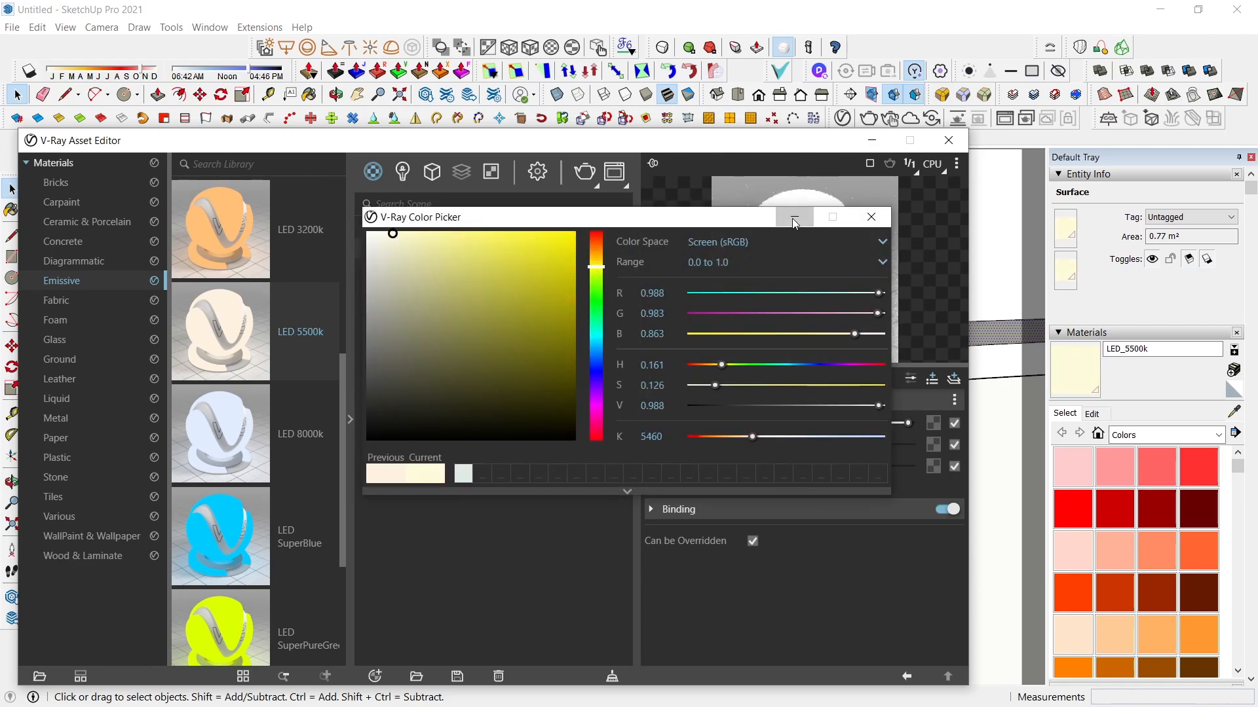
pyautogui.click(794, 218)
pyautogui.click(872, 140)
# - Return to Scene 1 and open the wall group for editing with the rest of the model hidden
pyautogui.scroll(4, 708, 332)
pyautogui.scroll(-4, 549, 276)
pyautogui.click(67, 138)
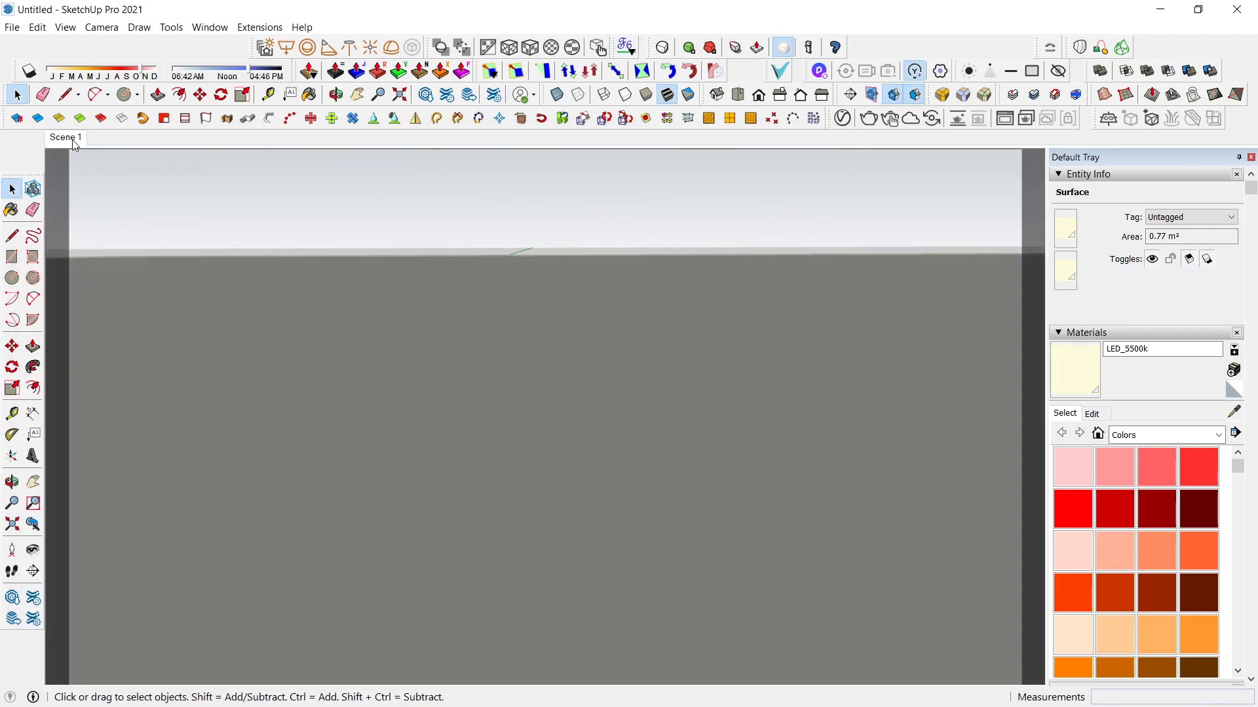
pyautogui.click(492, 479)
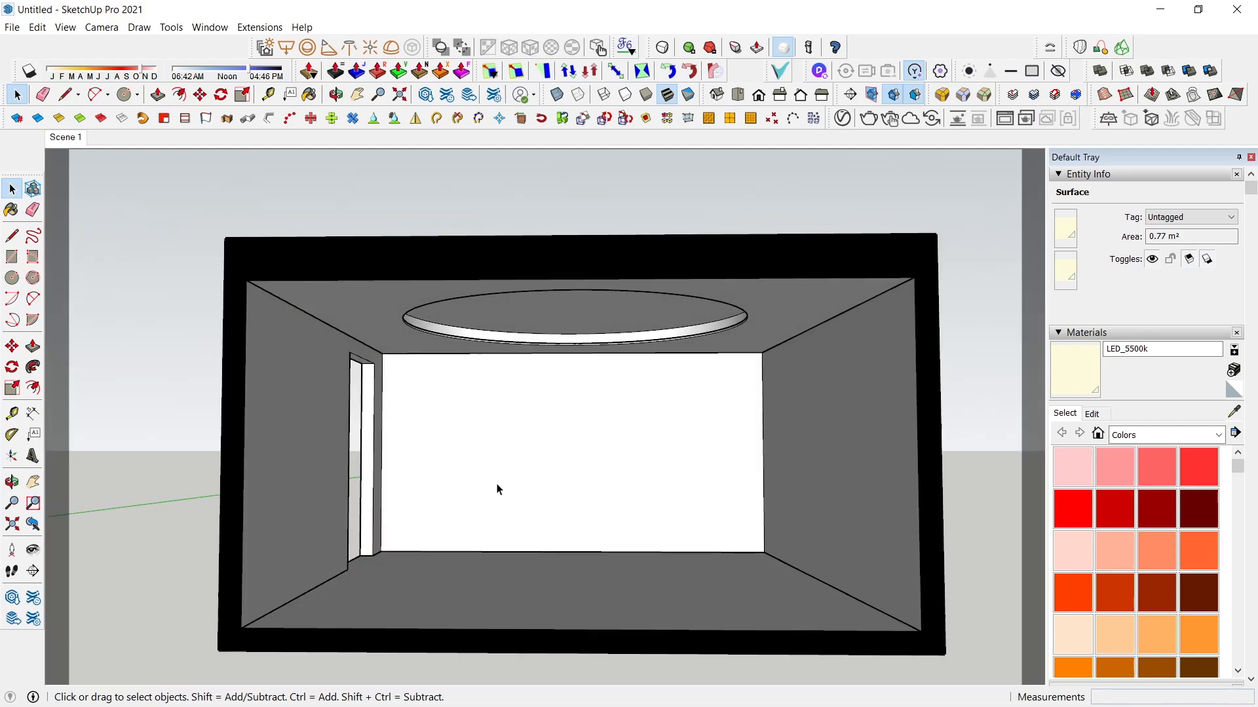
pyautogui.doubleClick(549, 580)
pyautogui.moveTo(546, 552); pyautogui.dragTo(510, 548, button='middle')
pyautogui.press('i')
pyautogui.moveTo(480, 591); pyautogui.dragTo(415, 542, button='middle')
# - Push/Pull the bottom face of the walls upward by 75 mm as a new starting face
pyautogui.click(508, 537)
pyautogui.doubleClick(509, 541)
pyautogui.press('p')
pyautogui.click(525, 550)
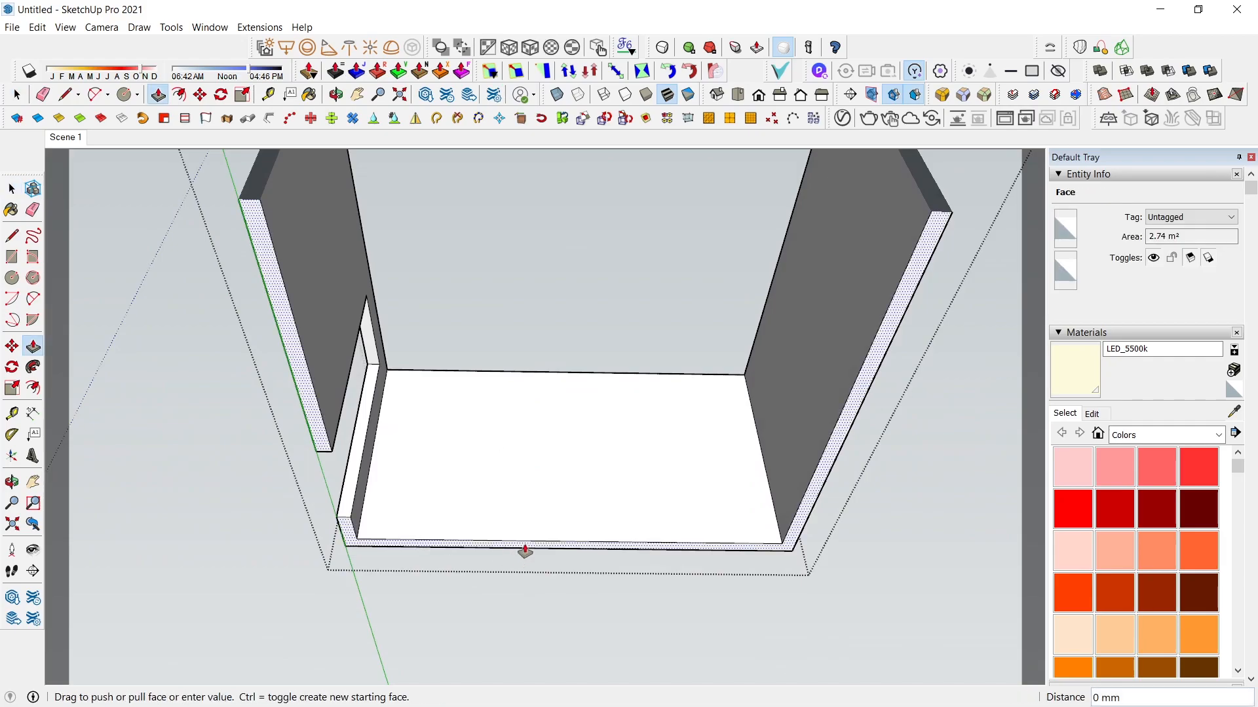
pyautogui.press('ctrl')
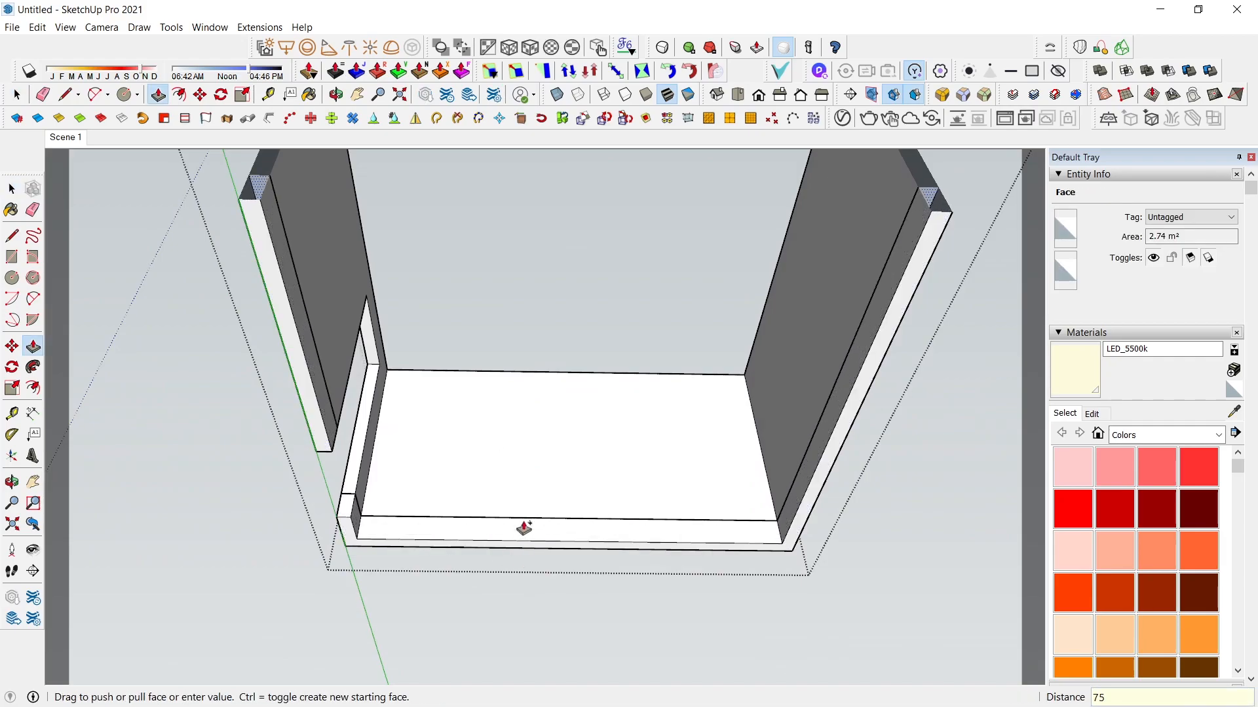
pyautogui.write('75')
pyautogui.press('Return')
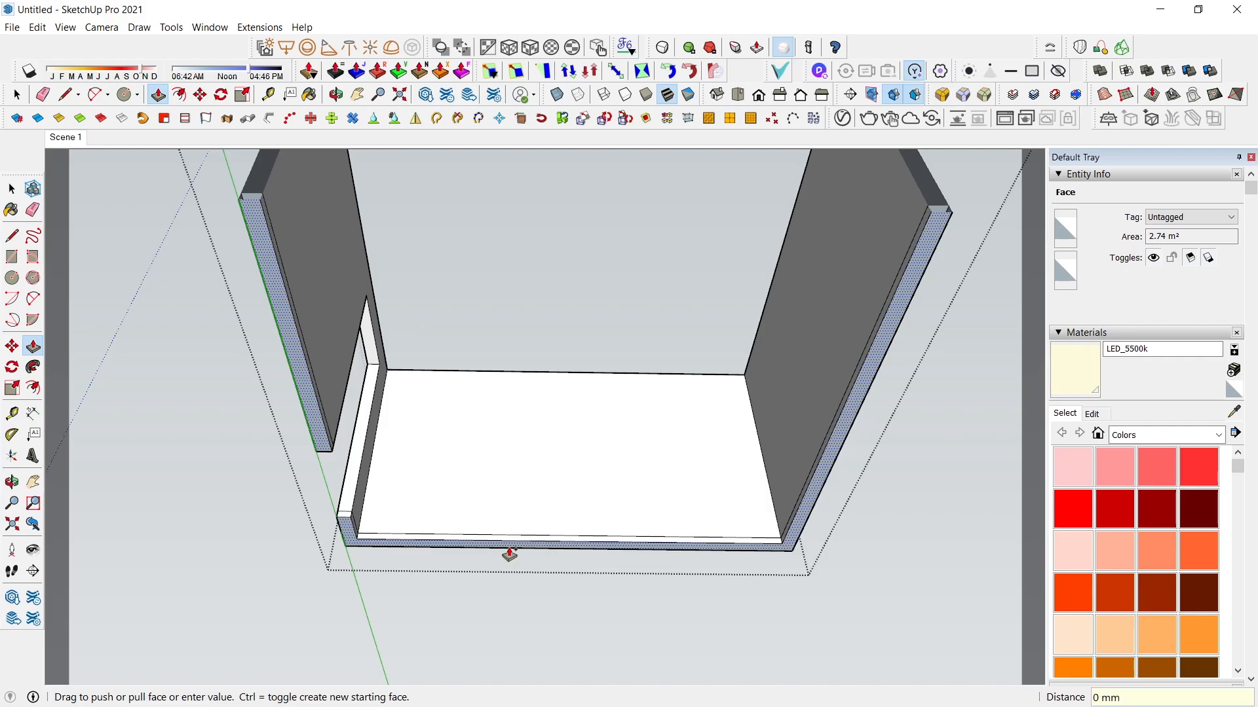
# - Push/Pull the walls' bottom face upward again by 85 mm to add a second skirting line
pyautogui.click(510, 555)
pyautogui.write('8')
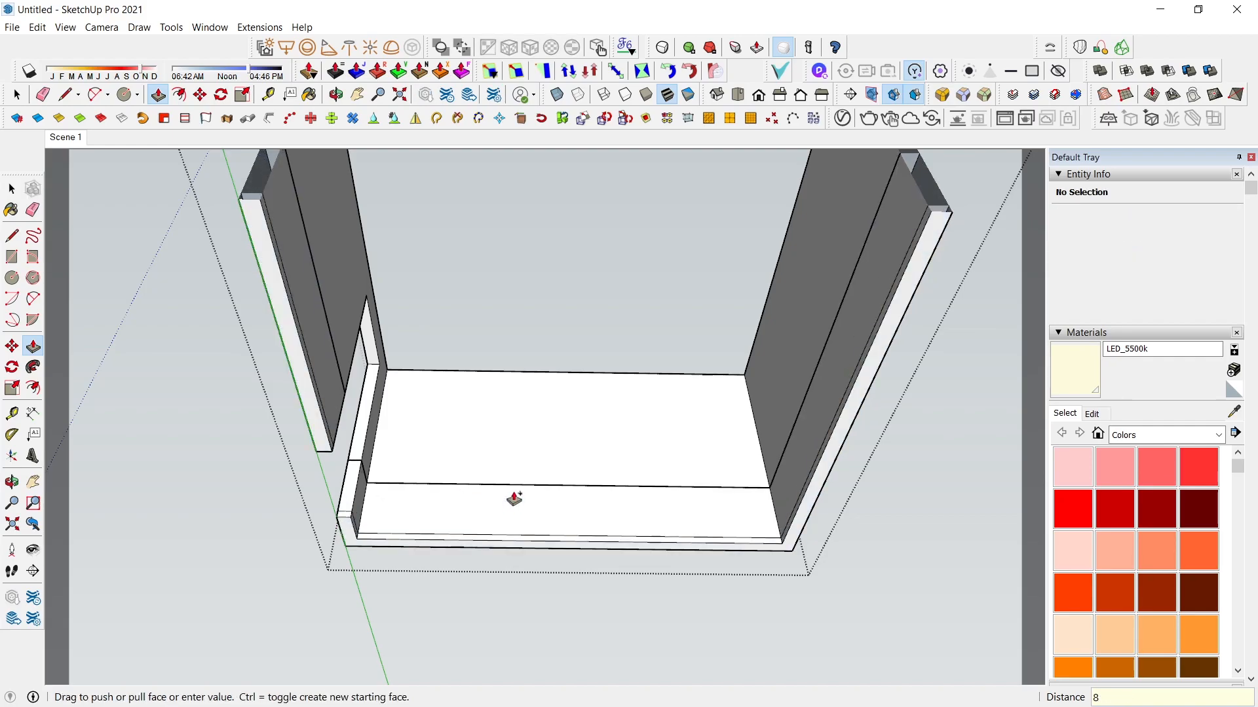
pyautogui.write('5')
pyautogui.press('Return')
# - Recess the thin strip above the back wall's skirting into the wall with Push/Pull to form a groove
pyautogui.moveTo(514, 499); pyautogui.dragTo(429, 533, button='middle')
pyautogui.scroll(3, 375, 578)
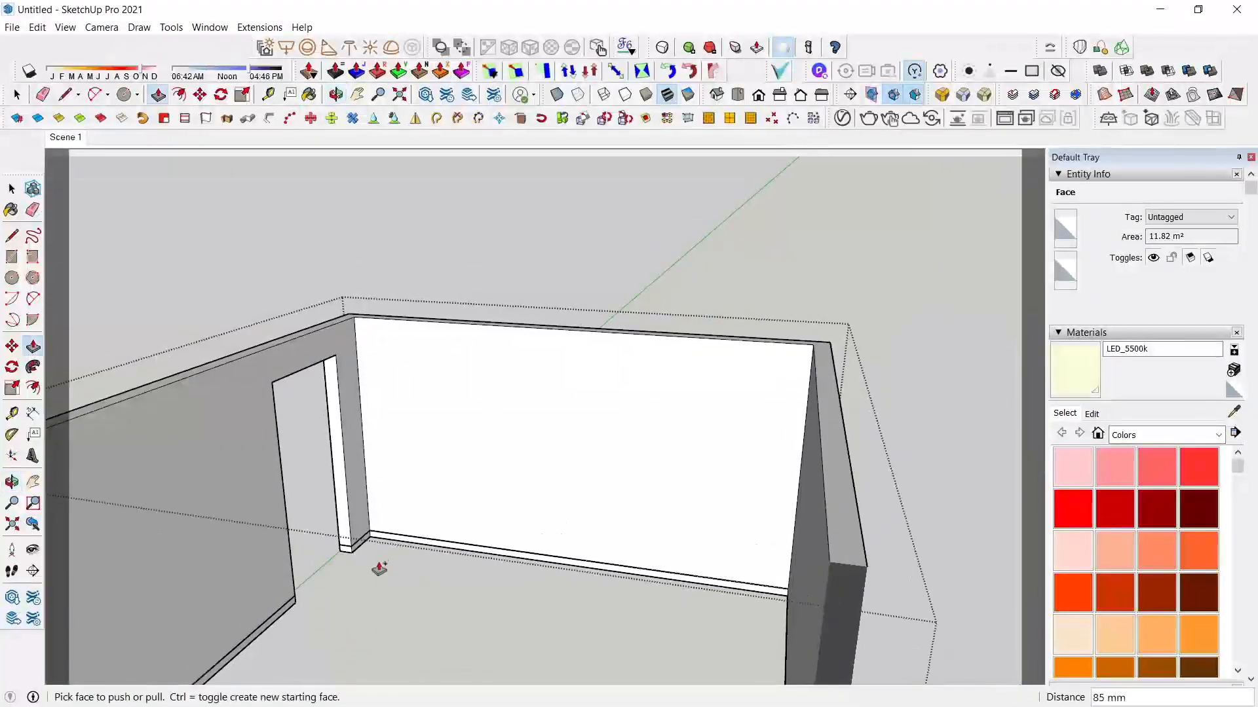
pyautogui.scroll(5, 376, 578)
pyautogui.click(413, 517)
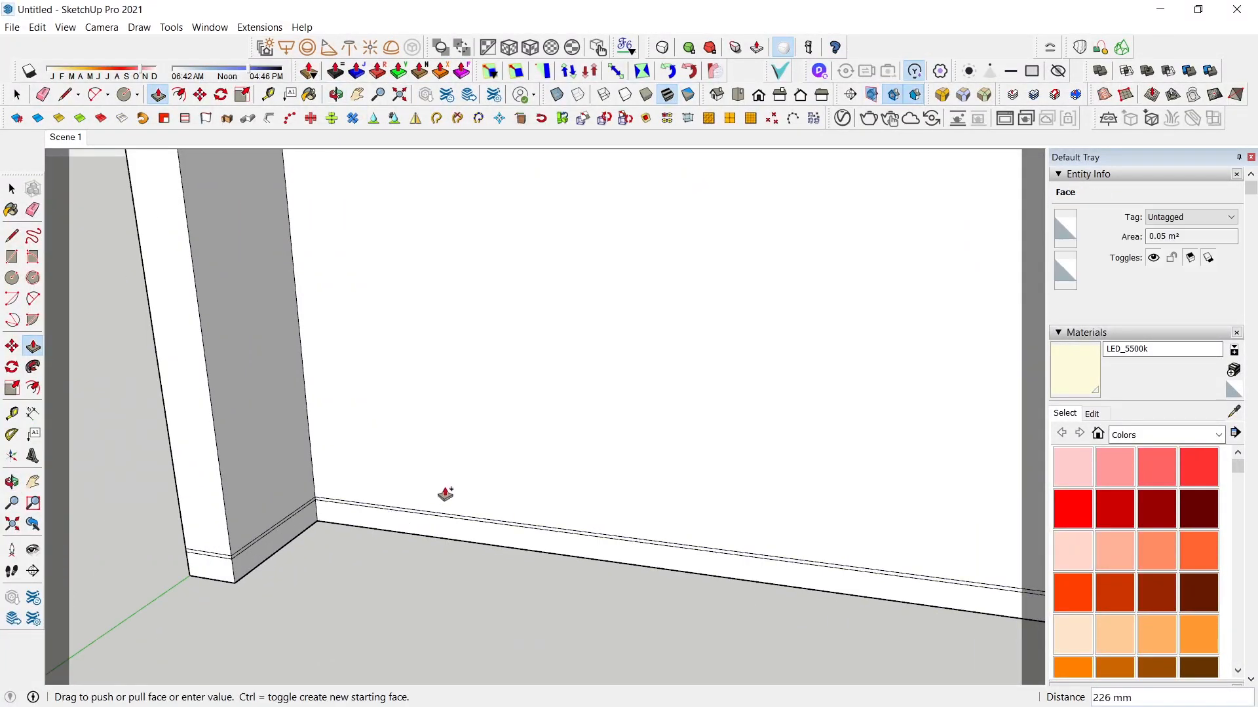
pyautogui.press('Escape')
pyautogui.scroll(2, 435, 523)
pyautogui.click(434, 524)
pyautogui.press('ctrl')
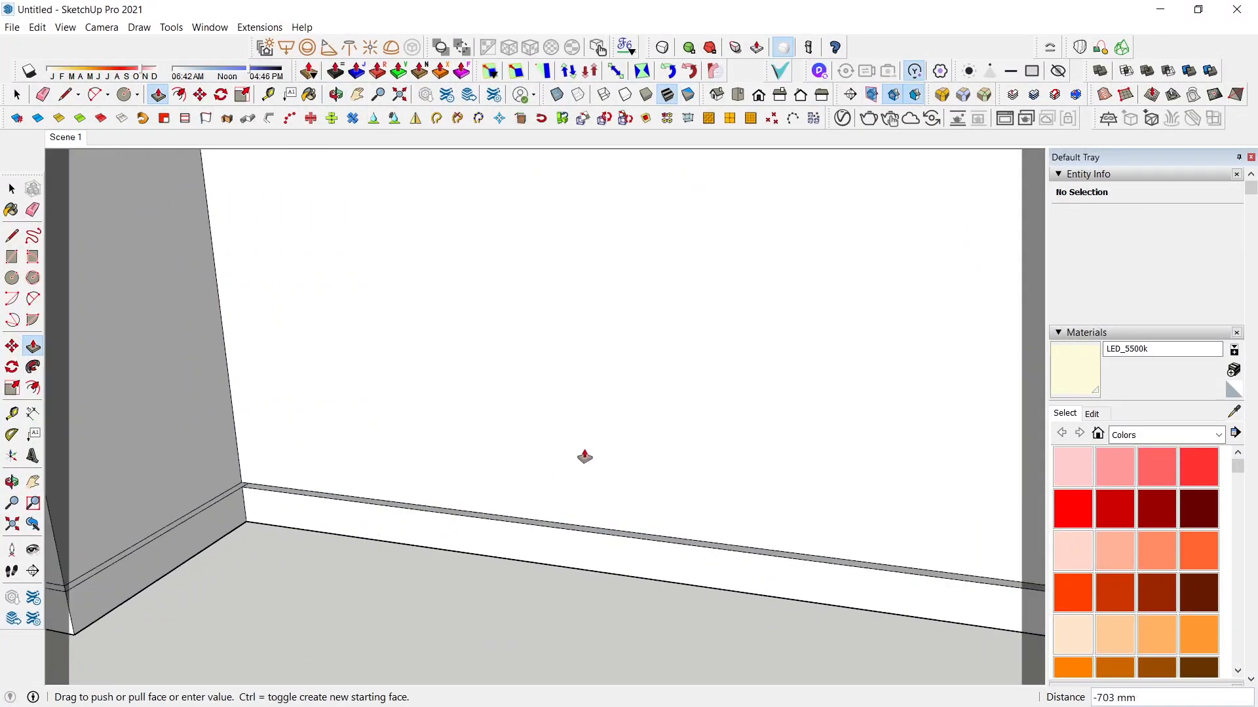
pyautogui.press('Return')
# - Repeat the same groove depth on the thin strips beside the door opening and along the door-side wall
pyautogui.scroll(1, 112, 518)
pyautogui.doubleClick(160, 555)
pyautogui.scroll(-3, 469, 434)
pyautogui.scroll(-2, 469, 434)
pyautogui.scroll(1, 284, 497)
pyautogui.doubleClick(337, 497)
pyautogui.scroll(-2, 442, 491)
pyautogui.scroll(-2, 444, 491)
pyautogui.scroll(2, 266, 602)
pyautogui.doubleClick(266, 602)
# - Repeat the groove recess on the thin strip of the wall opposite the door and close the wall group
pyautogui.scroll(-1, 428, 492)
pyautogui.scroll(-2, 428, 492)
pyautogui.moveTo(594, 587); pyautogui.dragTo(547, 596, button='middle')
pyautogui.scroll(2, 707, 589)
pyautogui.scroll(2, 787, 550)
pyautogui.doubleClick(790, 564)
pyautogui.scroll(-2, 779, 560)
pyautogui.press('space')
pyautogui.click(777, 453)
# - Apply the Flooring Parquet Parallel C01 120cm material from the Wood & Laminate library to the room's floor face
pyautogui.scroll(-4, 771, 435)
pyautogui.moveTo(771, 430); pyautogui.dragTo(528, 564, button='middle')
pyautogui.click(526, 566)
pyautogui.doubleClick(514, 573)
pyautogui.click(537, 559)
pyautogui.click(842, 119)
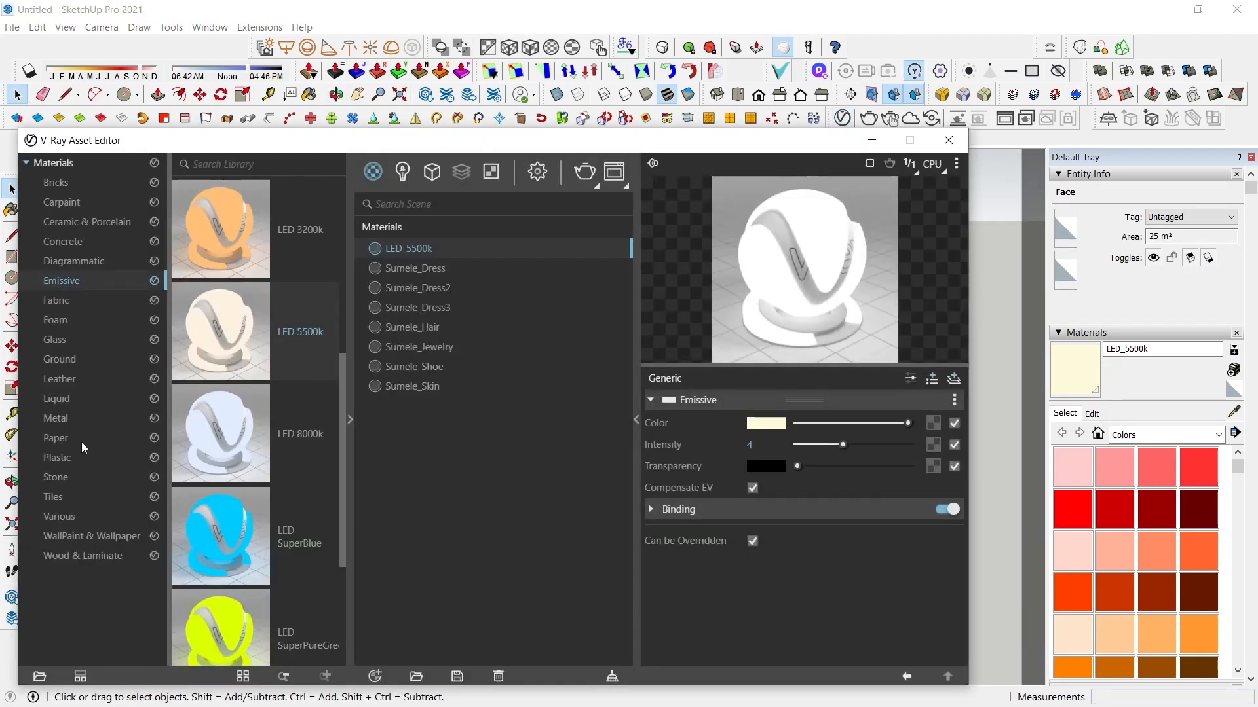
pyautogui.click(82, 556)
pyautogui.scroll(-15, 240, 478)
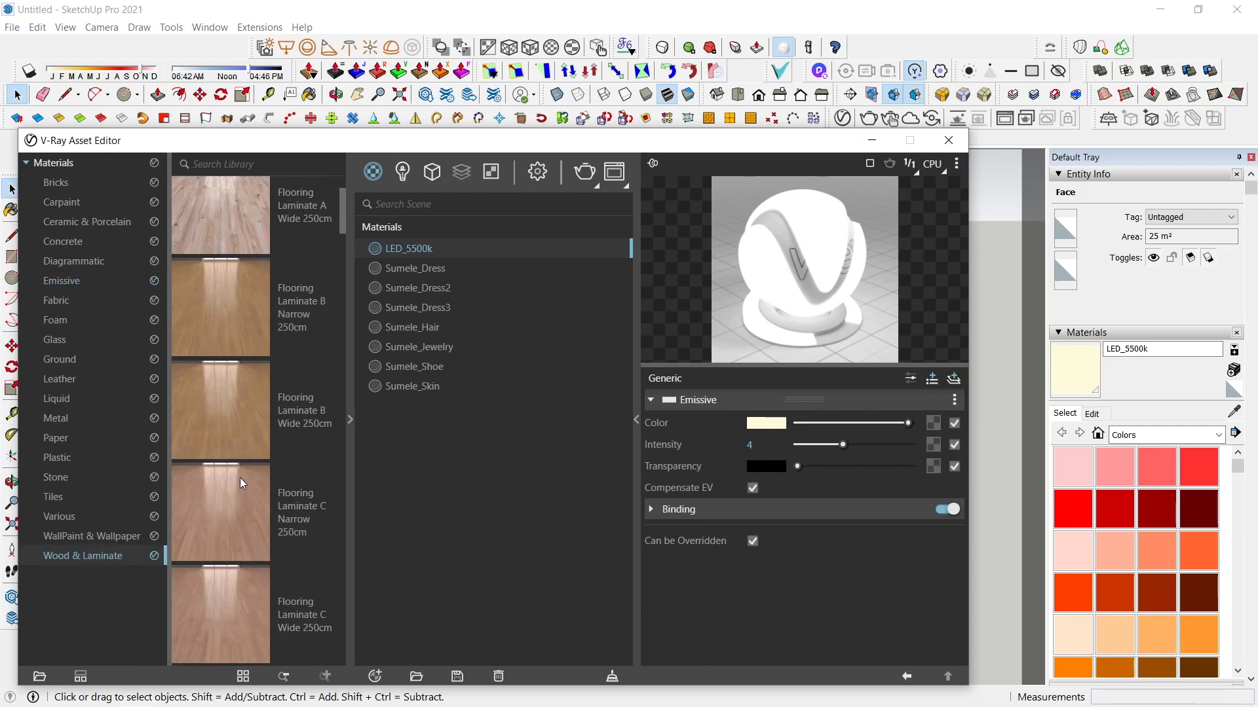
pyautogui.scroll(-8, 238, 481)
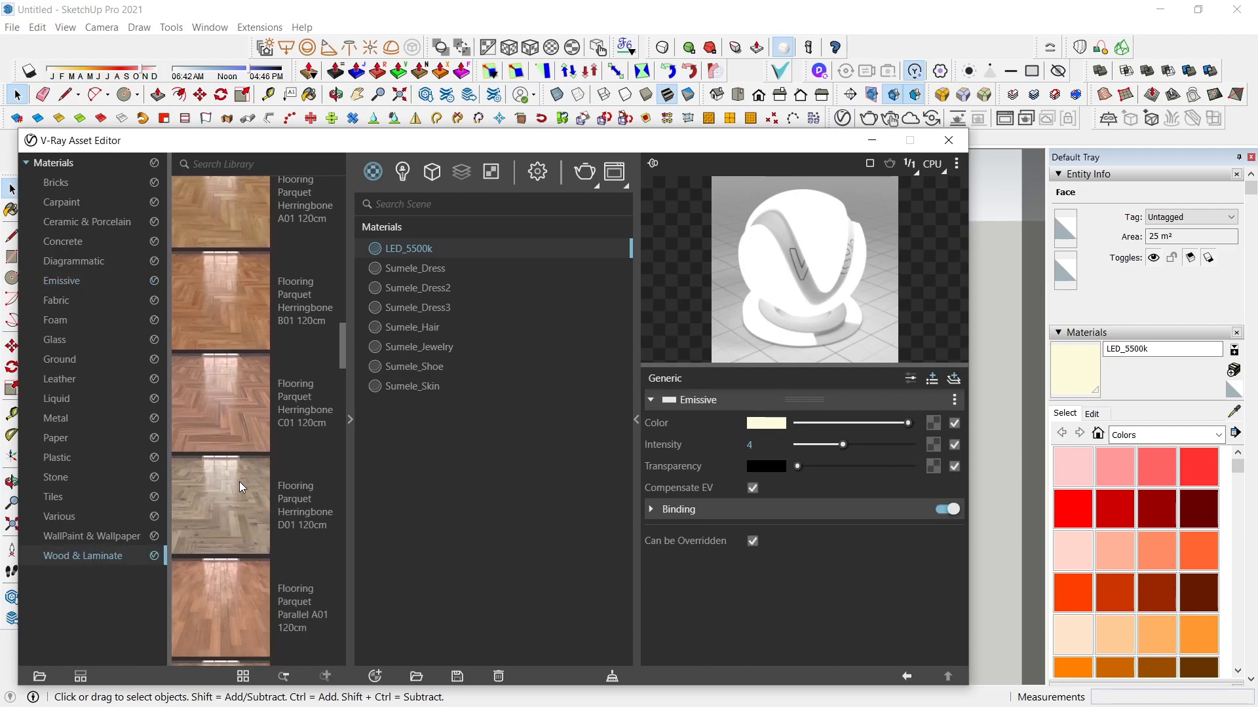
pyautogui.moveTo(227, 509); pyautogui.dragTo(435, 401)
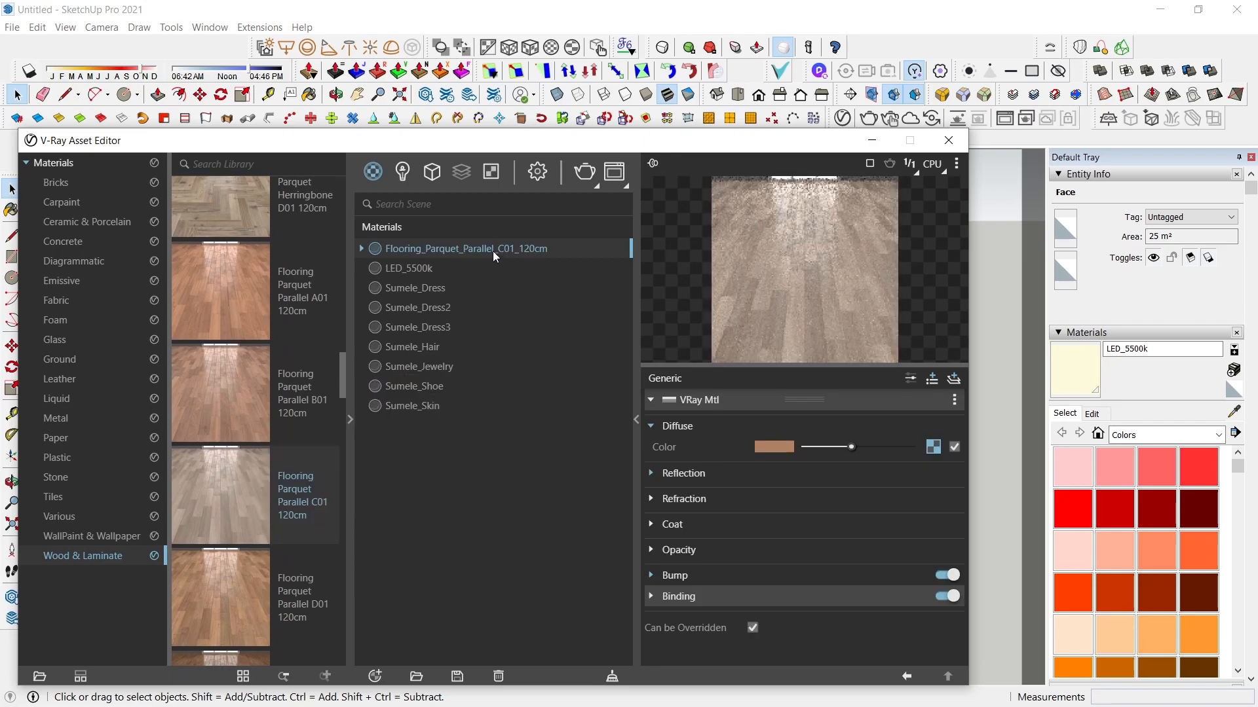
pyautogui.rightClick(492, 251)
pyautogui.click(517, 284)
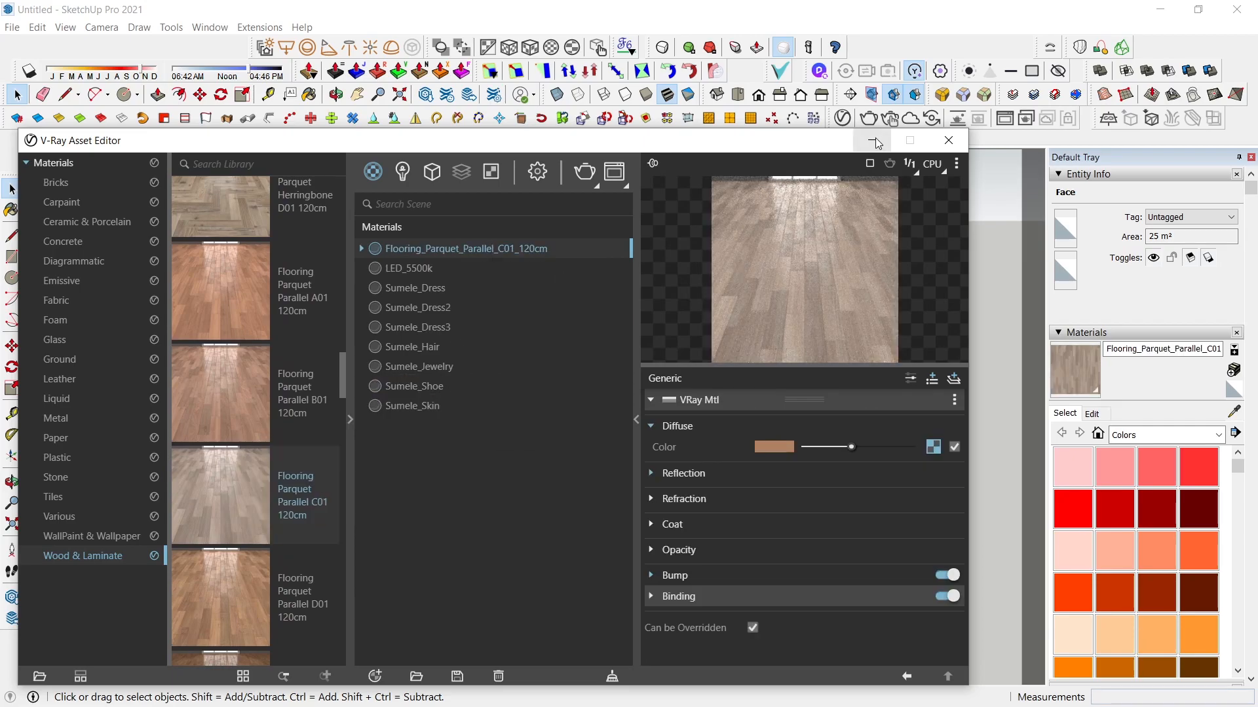
pyautogui.click(872, 141)
# - Rotate the parquet texture on the floor face with the texture position pins and accept its new placement
pyautogui.scroll(-2, 505, 351)
pyautogui.scroll(3, 439, 544)
pyautogui.rightClick(442, 552)
pyautogui.moveTo(562, 348)
pyautogui.click(625, 345)
pyautogui.moveTo(461, 554); pyautogui.dragTo(490, 393)
pyautogui.scroll(3, 484, 501)
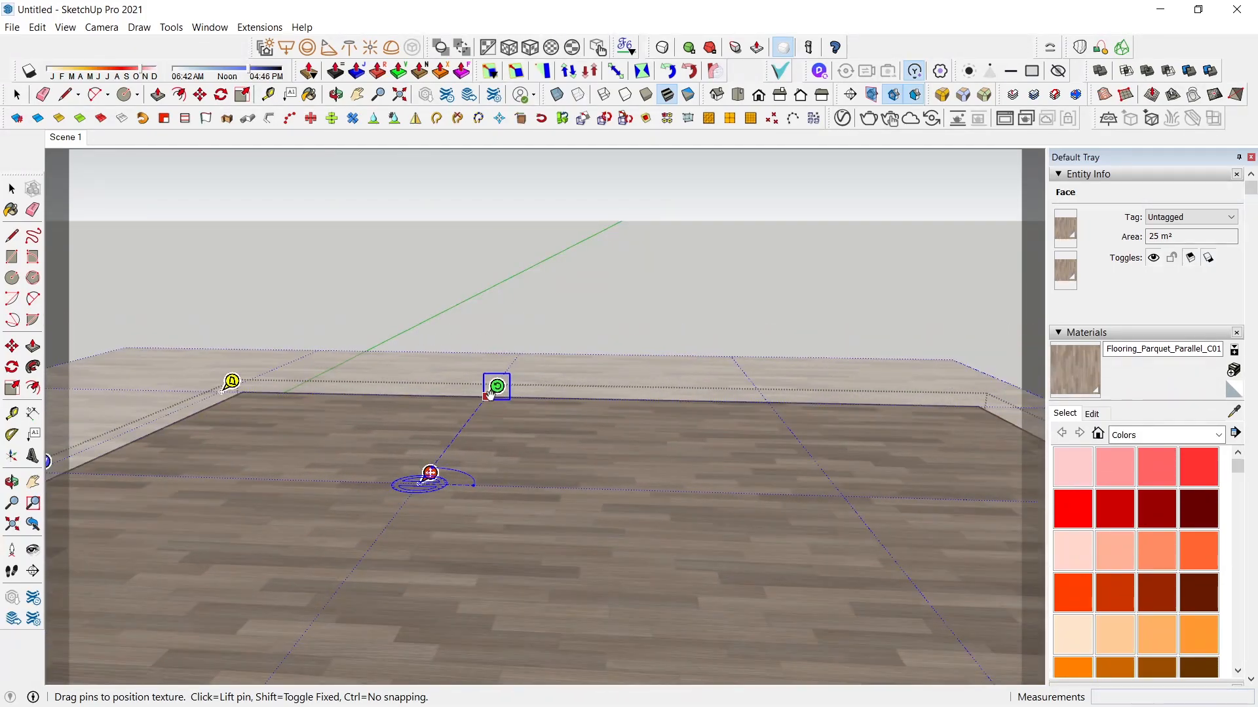
pyautogui.scroll(-3, 471, 484)
pyautogui.press('Return')
pyautogui.press('Escape')
# - Open the wall group and paint the door-side wall's skirting face with the floor's parquet material
pyautogui.rightClick(569, 510)
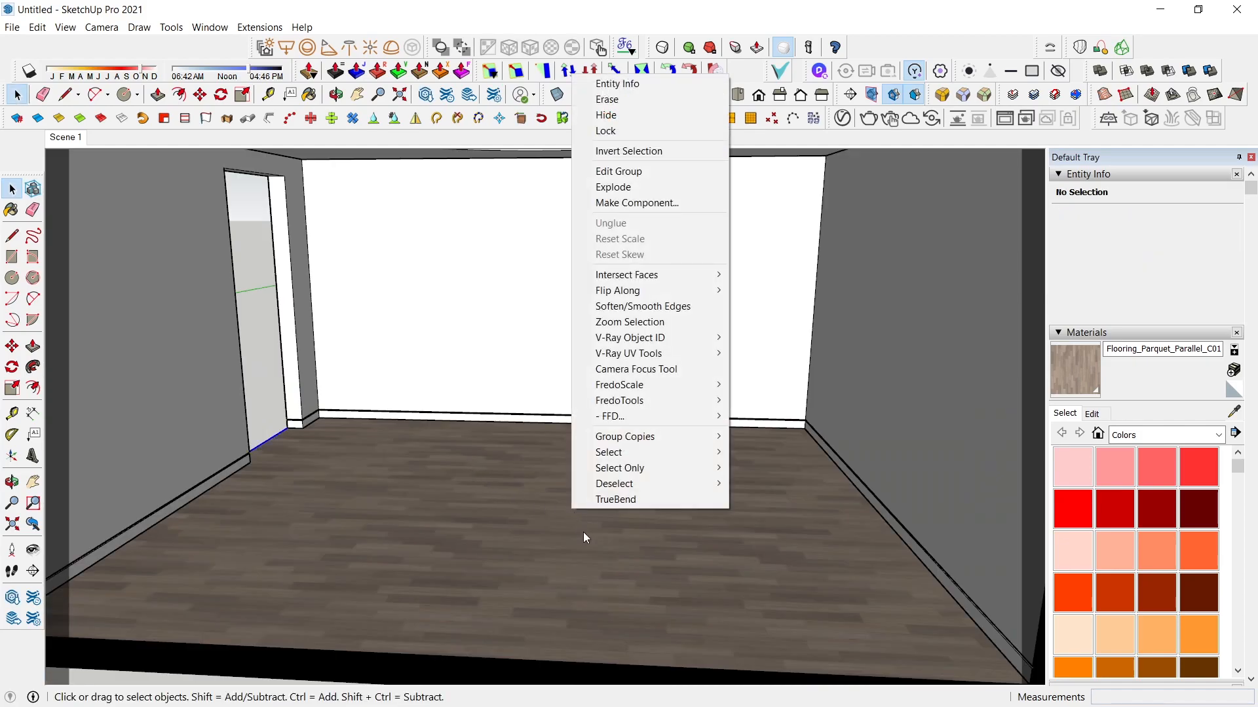
pyautogui.click(582, 533)
pyautogui.scroll(2, 169, 522)
pyautogui.press('b')
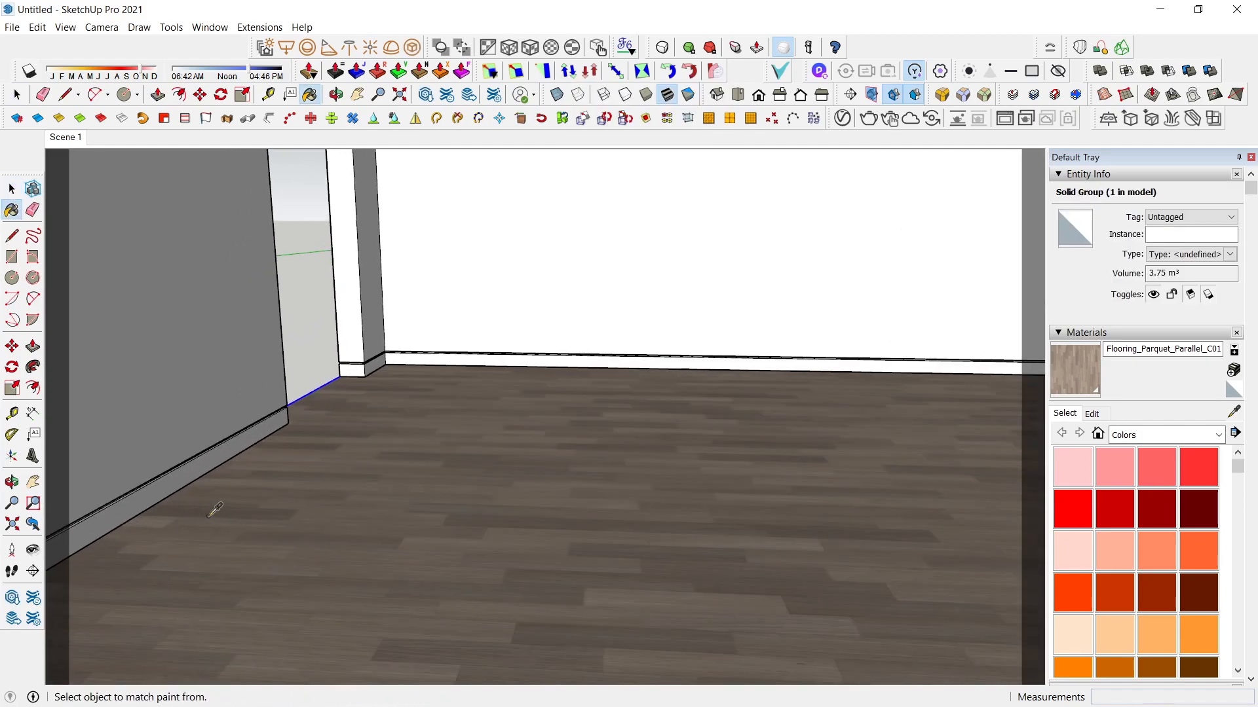
pyautogui.scroll(1, 157, 473)
pyautogui.press('space')
pyautogui.doubleClick(157, 497)
pyautogui.click(184, 486)
pyautogui.scroll(3, 183, 485)
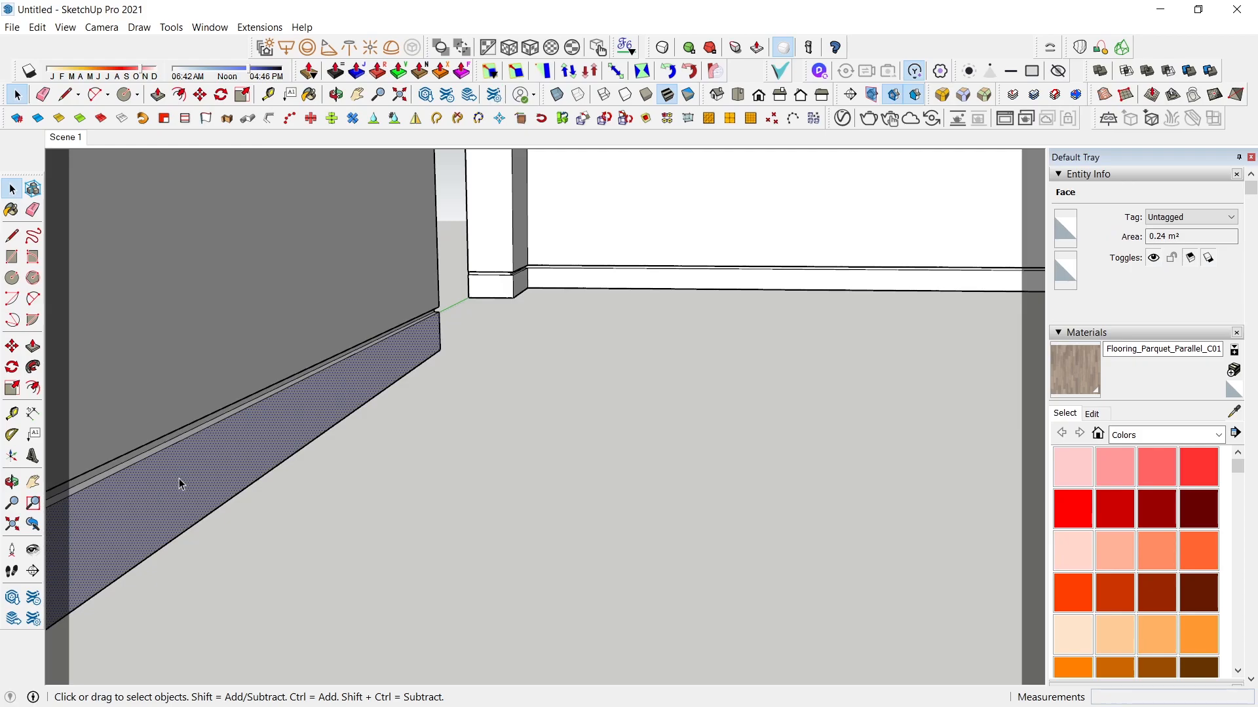
pyautogui.press('b')
pyautogui.click(179, 481)
pyautogui.click(183, 431)
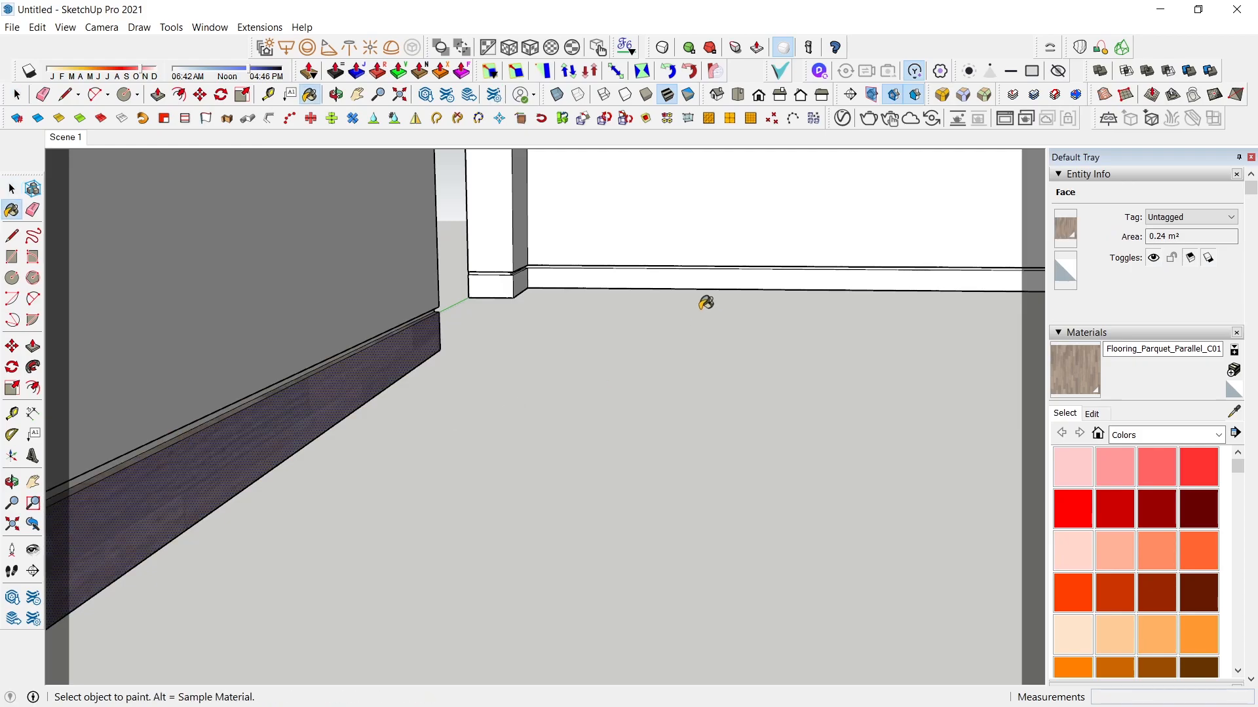
# - Paint the skirting faces and ledges on the back wall and beside the door opening with the parquet material
pyautogui.click(552, 275)
pyautogui.scroll(3, 511, 272)
pyautogui.click(521, 275)
pyautogui.moveTo(527, 267)
pyautogui.mouseDown(button='middle')
pyautogui.moveTo(482, 401)
pyautogui.moveTo(519, 286)
pyautogui.mouseUp(button='middle')
pyautogui.scroll(2, 517, 288)
pyautogui.click(521, 296)
pyautogui.click(558, 305)
pyautogui.click(561, 347)
pyautogui.scroll(-5, 543, 378)
pyautogui.scroll(4, 717, 190)
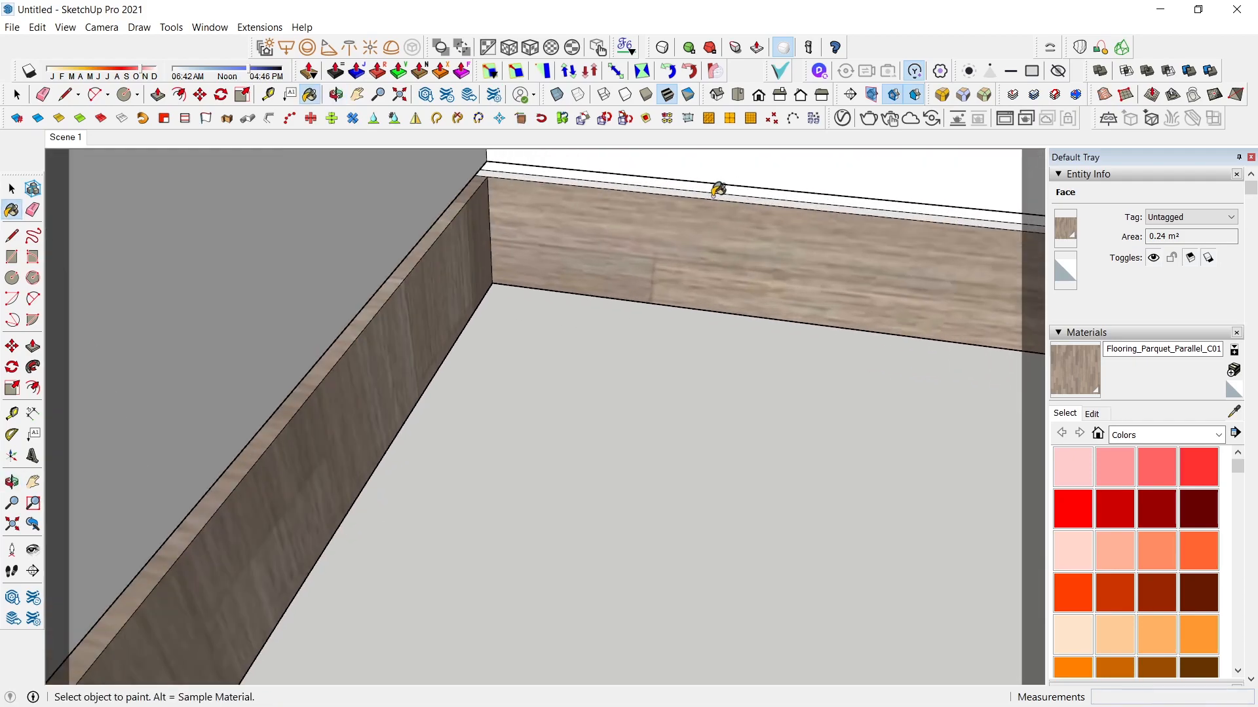
pyautogui.click(717, 191)
# - Paint the skirting of the wall opposite the door with the same parquet material
pyautogui.scroll(-6, 488, 217)
pyautogui.scroll(-4, 515, 203)
pyautogui.moveTo(564, 247); pyautogui.dragTo(666, 351, button='middle')
pyautogui.scroll(5, 595, 397)
pyautogui.scroll(3, 594, 396)
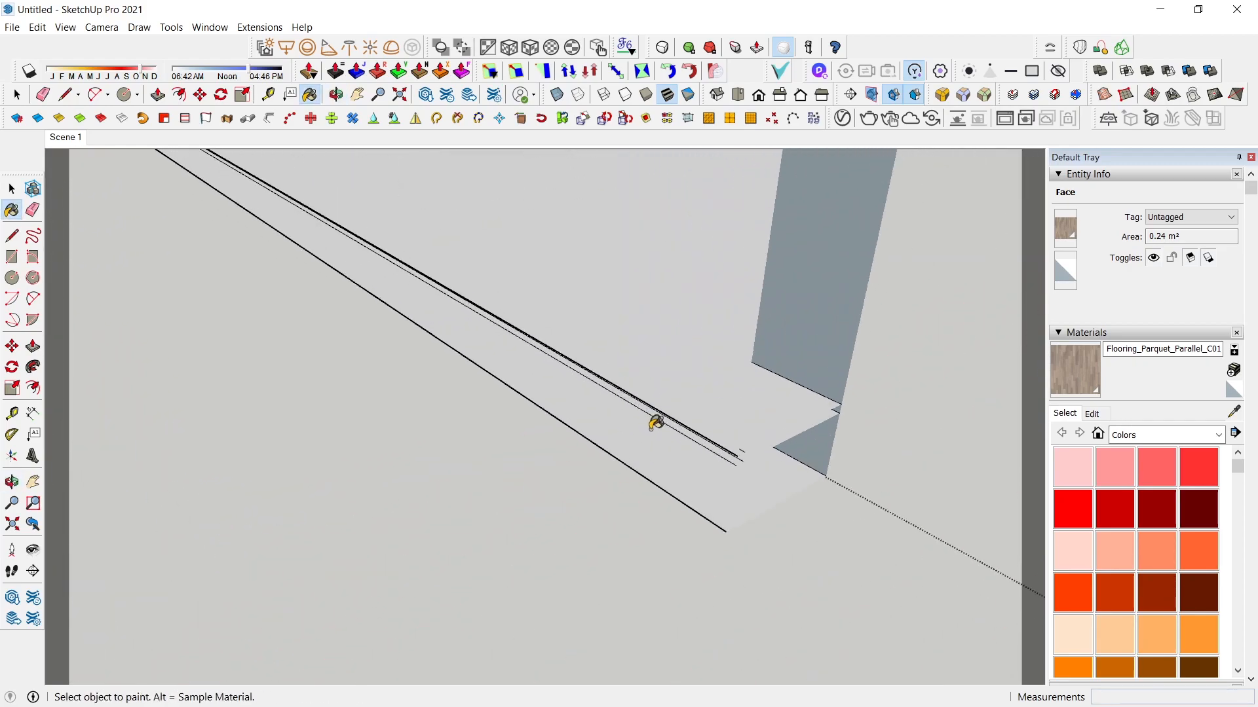
pyautogui.click(665, 407)
pyautogui.scroll(-3, 665, 406)
pyautogui.scroll(-5, 626, 429)
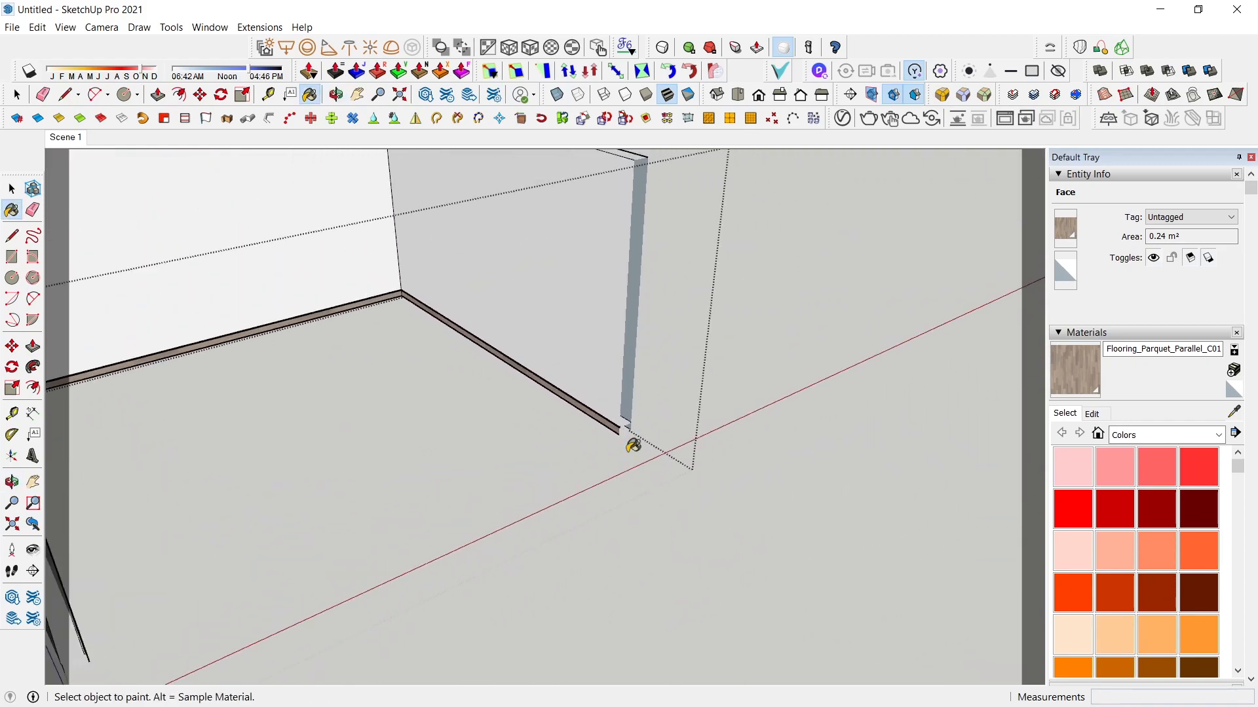
# - Apply the Stucco A01 50cm material from the WallPaint & Wallpaper library to the back wall face
pyautogui.moveTo(626, 431); pyautogui.dragTo(432, 329, button='middle')
pyautogui.press('space')
pyautogui.click(416, 314)
pyautogui.keyDown('shift'); pyautogui.click(404, 305); pyautogui.keyUp('shift')
pyautogui.keyDown('shift'); pyautogui.click(476, 317); pyautogui.keyUp('shift')
pyautogui.scroll(-5, 903, 241)
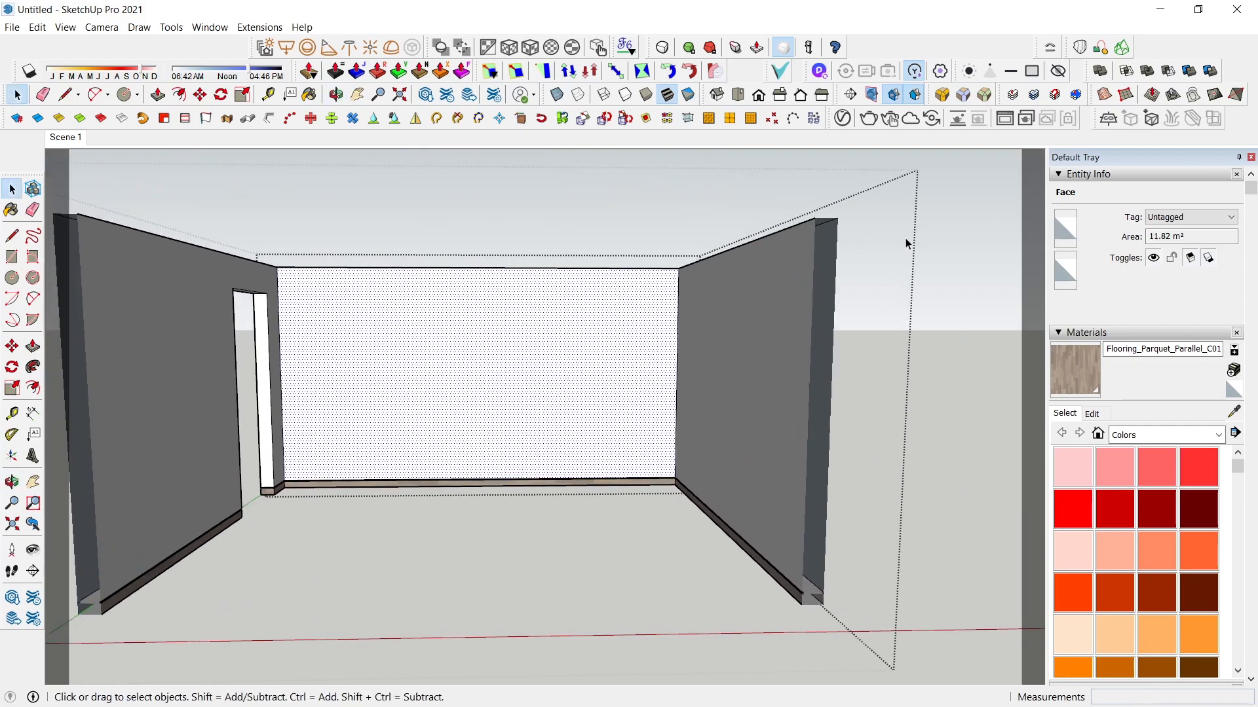
pyautogui.click(843, 119)
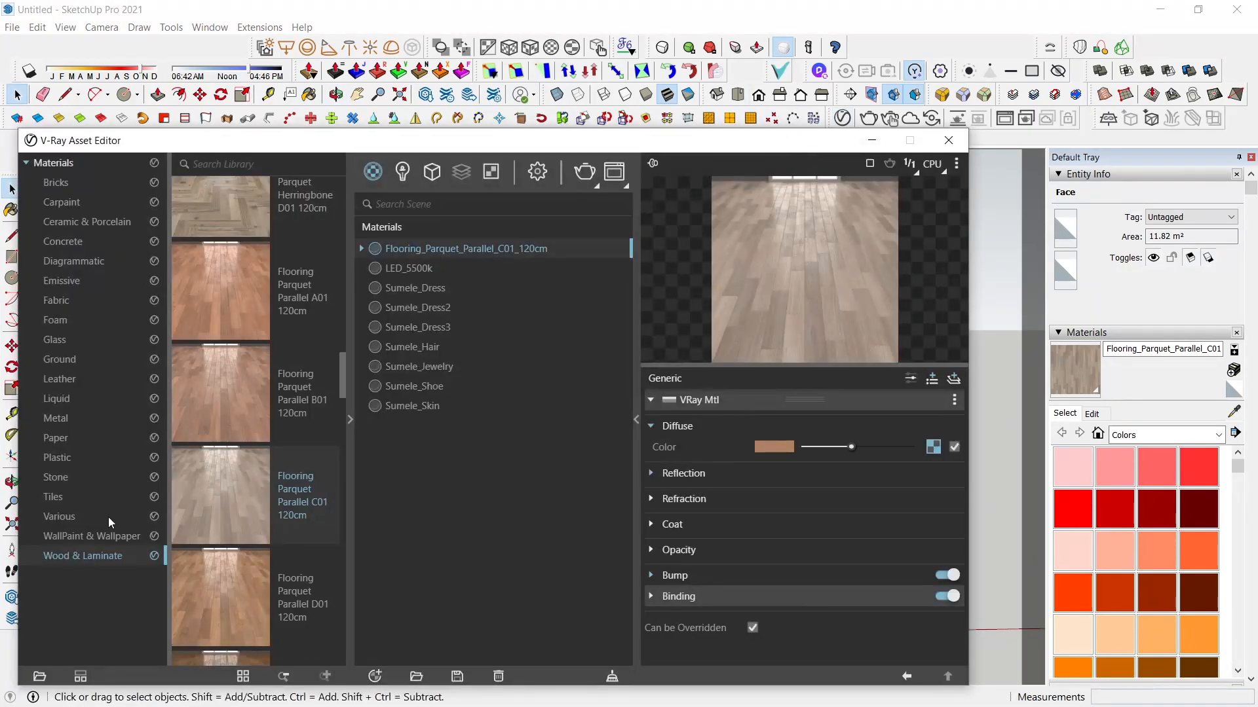
pyautogui.click(122, 534)
pyautogui.moveTo(242, 259); pyautogui.dragTo(462, 318)
pyautogui.rightClick(478, 293)
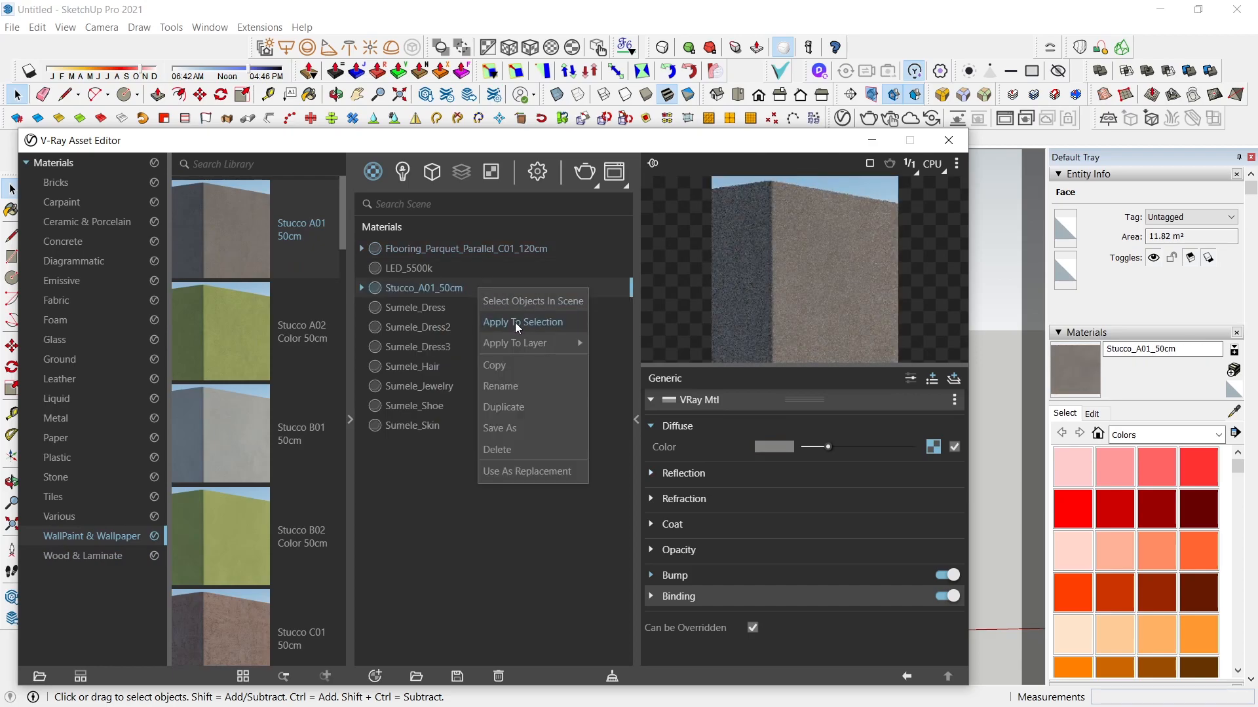
pyautogui.click(525, 329)
pyautogui.click(871, 141)
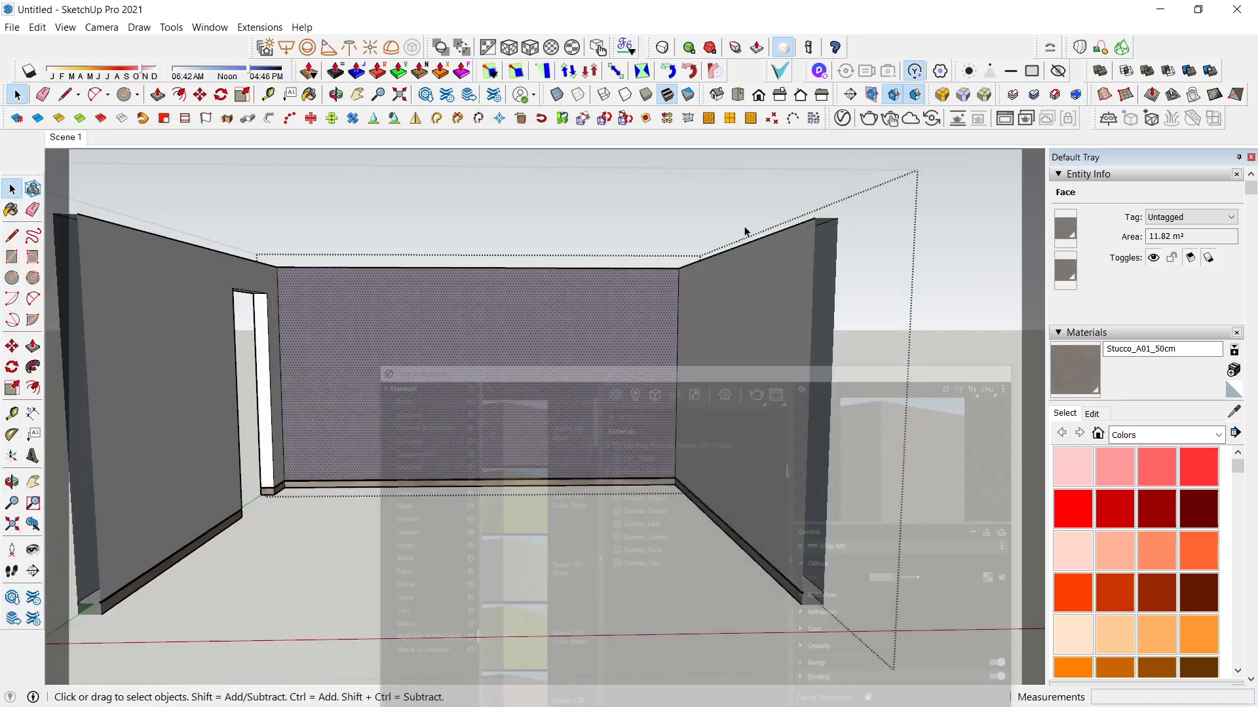
# - Set the Stucco_A01_50cm texture size to 1200 mm and lighten its colour to a pale beige
pyautogui.click(1091, 414)
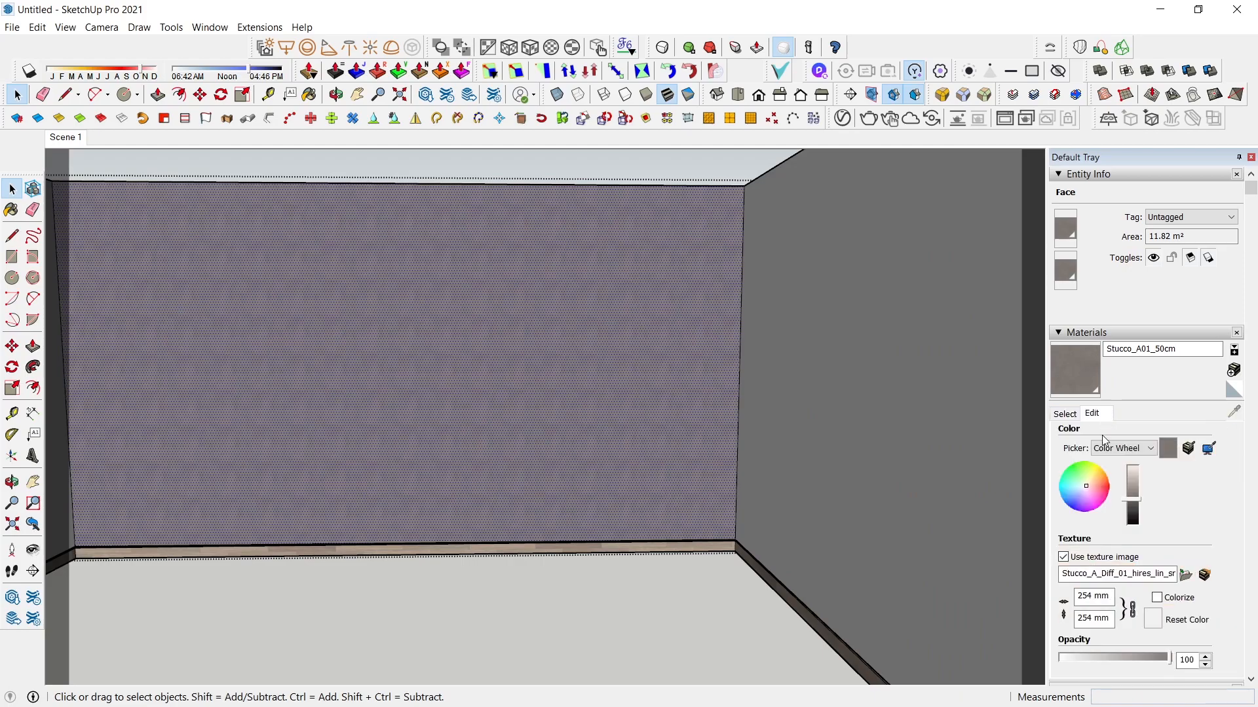
pyautogui.click(1088, 598)
pyautogui.write('00')
pyautogui.press('BackSpace')
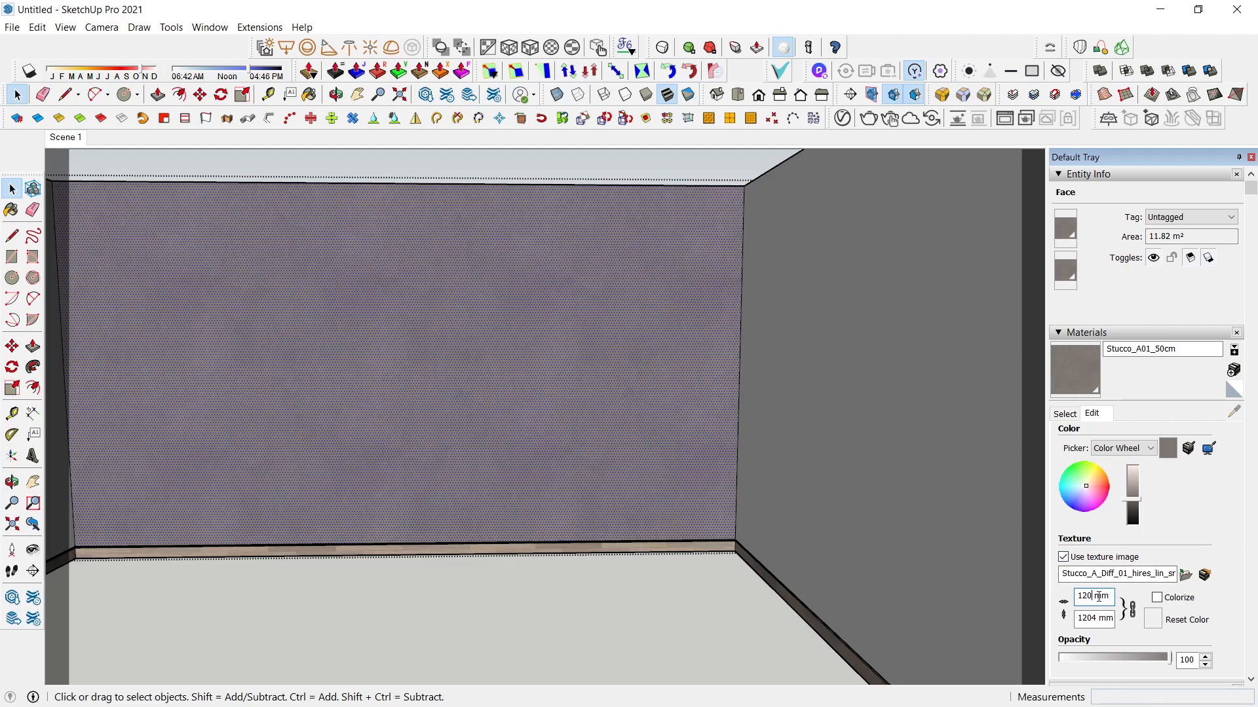
pyautogui.click(626, 545)
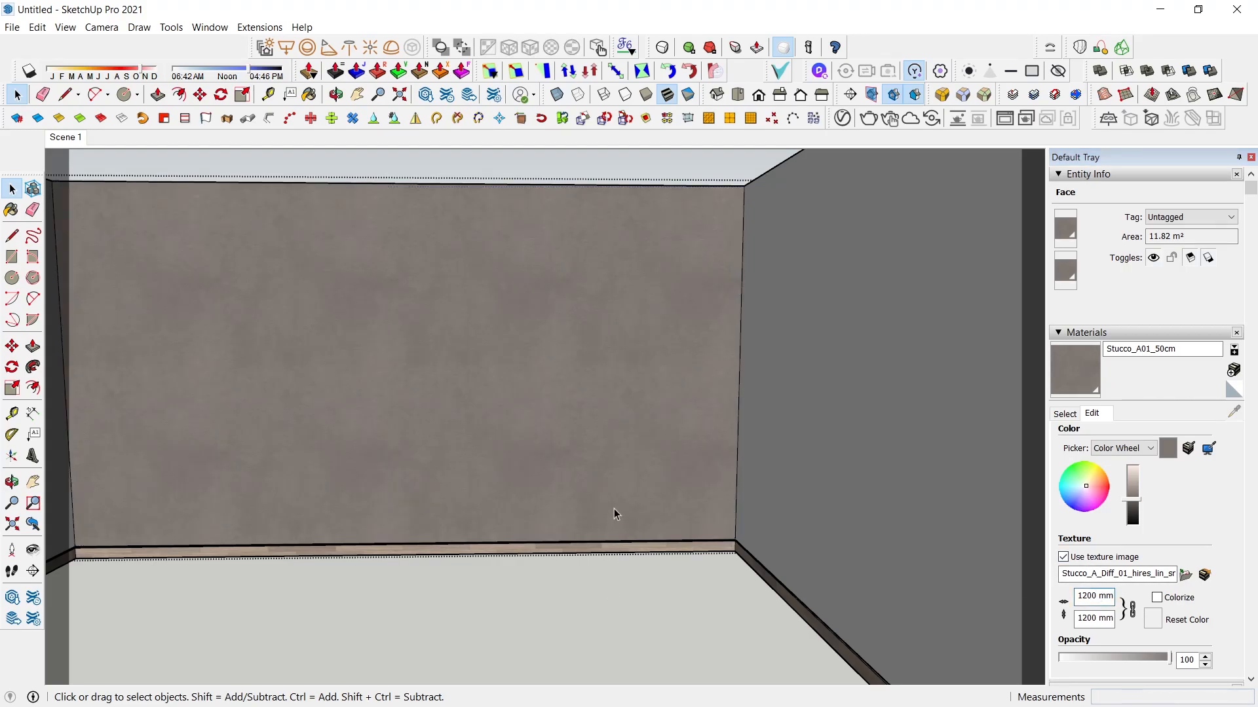
pyautogui.moveTo(1134, 500); pyautogui.dragTo(1135, 475)
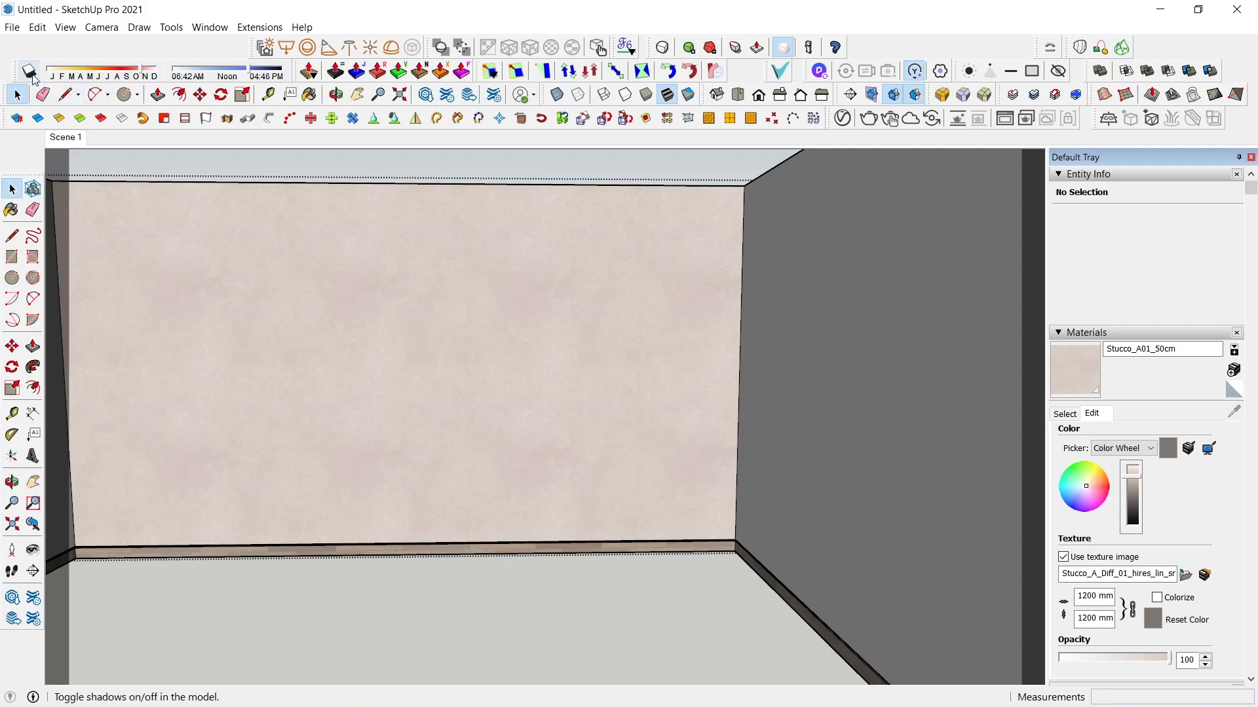
# - Sample the stucco from the back wall and paint both side walls and the door reveal with it
pyautogui.click(1065, 414)
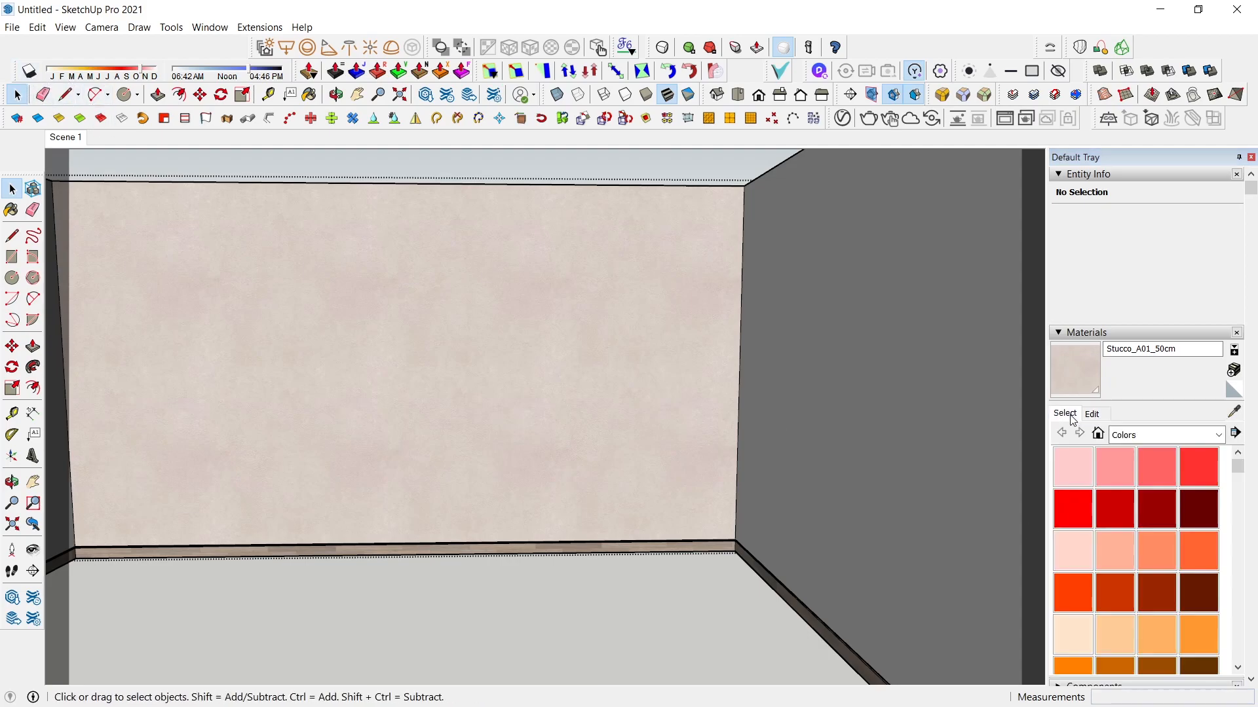
pyautogui.click(1233, 412)
pyautogui.click(666, 331)
pyautogui.scroll(-3, 697, 385)
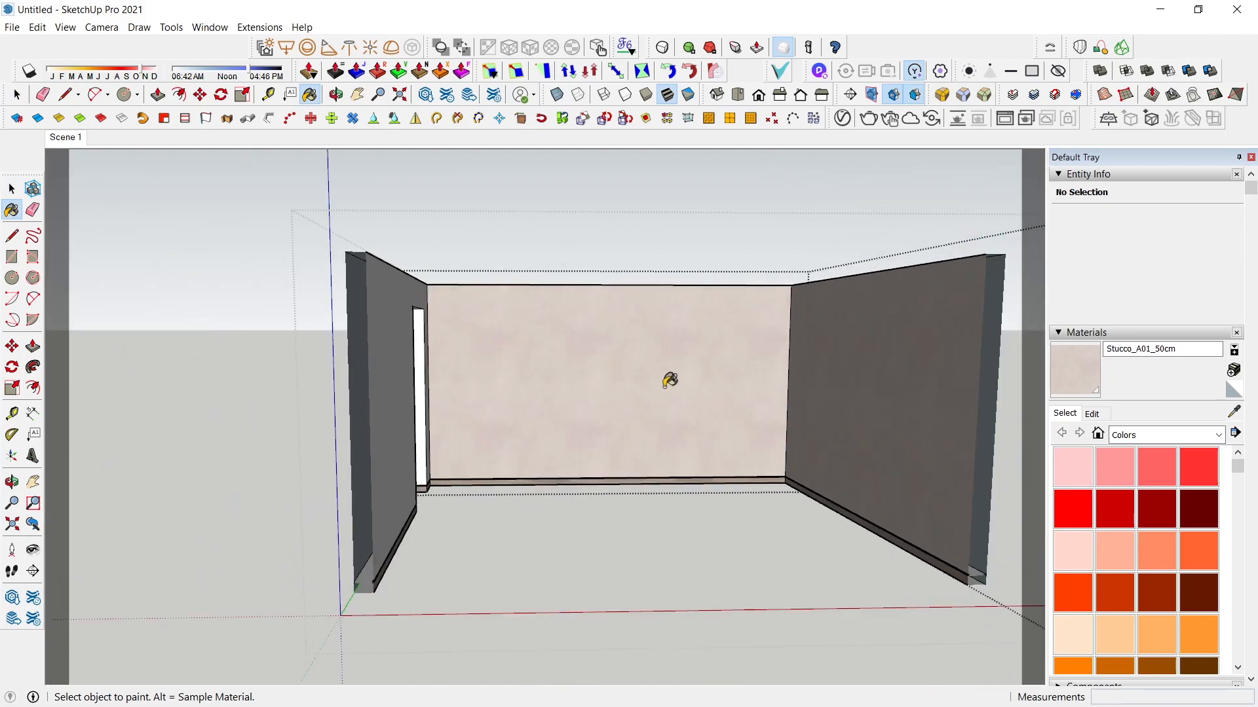
pyautogui.click(396, 353)
pyautogui.scroll(3, 421, 345)
pyautogui.click(417, 311)
pyautogui.moveTo(485, 338); pyautogui.dragTo(364, 231, button='middle')
pyautogui.scroll(1, 364, 231)
pyautogui.scroll(-5, 379, 264)
pyautogui.moveTo(480, 317)
pyautogui.mouseDown(button='middle')
pyautogui.moveTo(685, 402)
pyautogui.moveTo(587, 455)
pyautogui.moveTo(592, 503)
pyautogui.moveTo(576, 384)
pyautogui.mouseUp(button='middle')
pyautogui.press('space')
# - Draw a V-Ray Rectangle Light on the outer face of the door wall, covering the doorway area
pyautogui.scroll(-3, 590, 485)
pyautogui.moveTo(384, 345); pyautogui.dragTo(716, 396, button='middle')
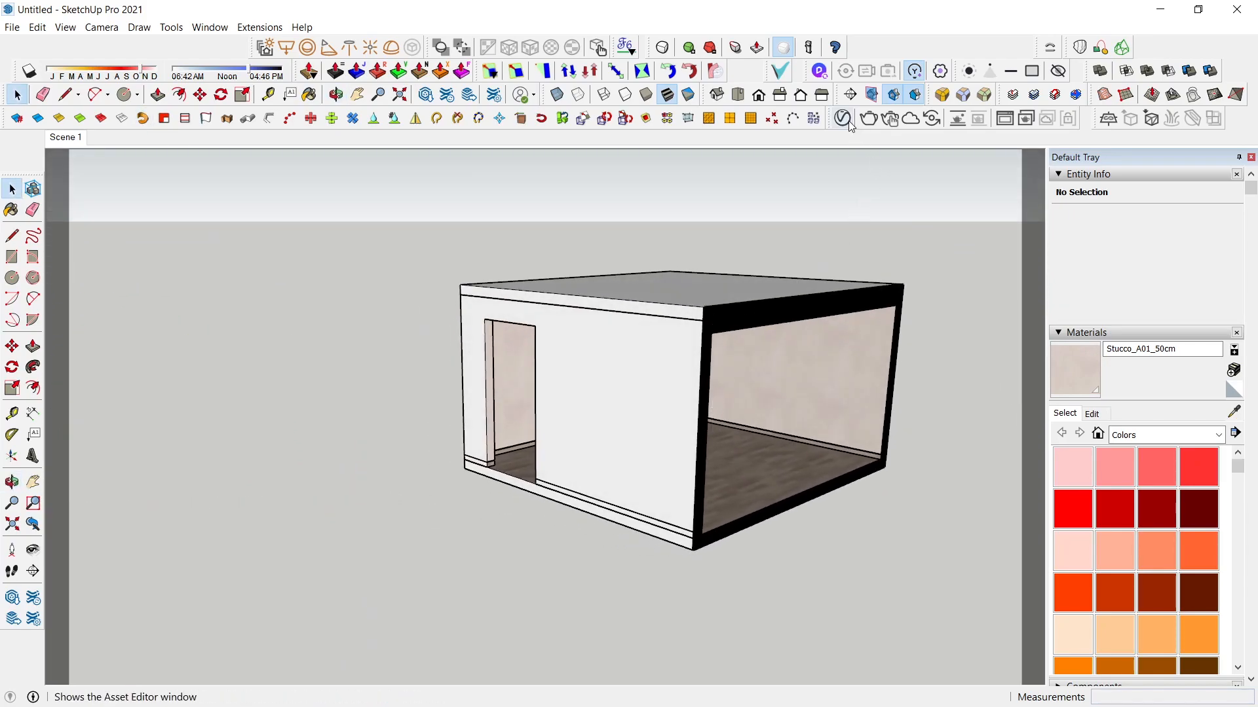
pyautogui.click(287, 47)
pyautogui.click(461, 296)
pyautogui.click(647, 534)
pyautogui.moveTo(585, 524); pyautogui.dragTo(515, 648, button='middle')
pyautogui.press('space')
# - Select the rectangle light and move it outward, away from the door wall
pyautogui.click(454, 472)
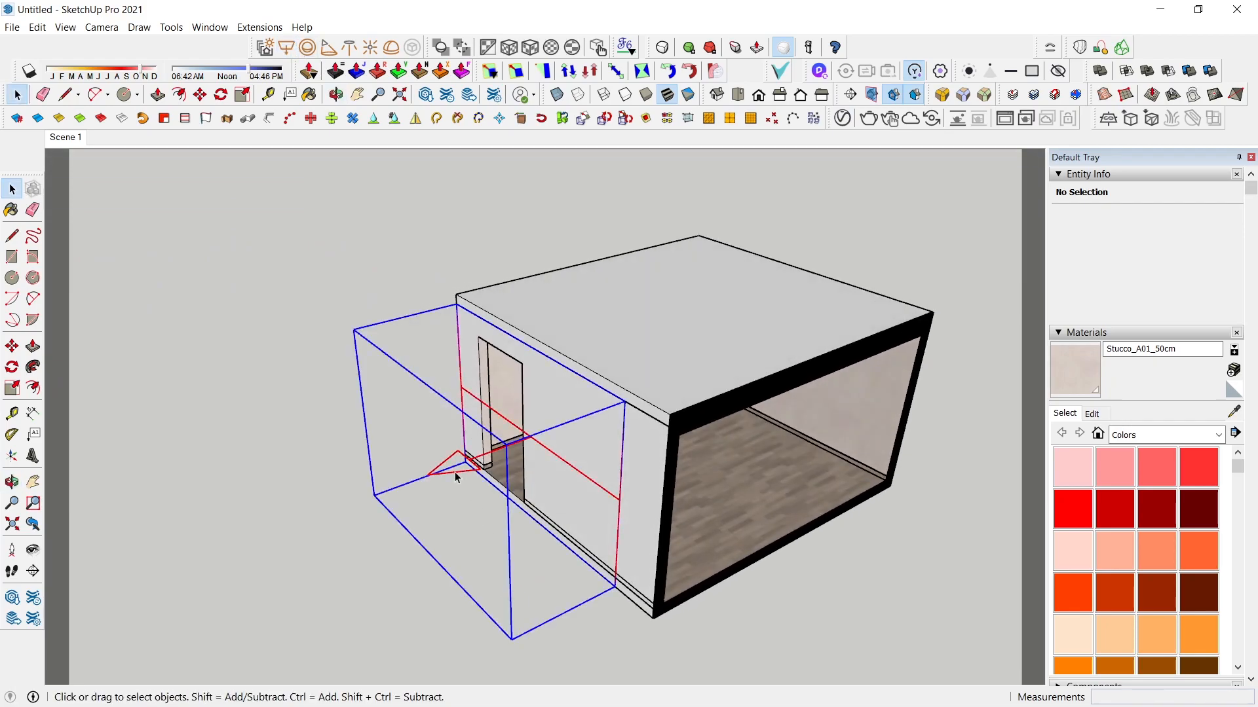
pyautogui.press('m')
pyautogui.click(477, 544)
pyautogui.click(406, 564)
pyautogui.press('space')
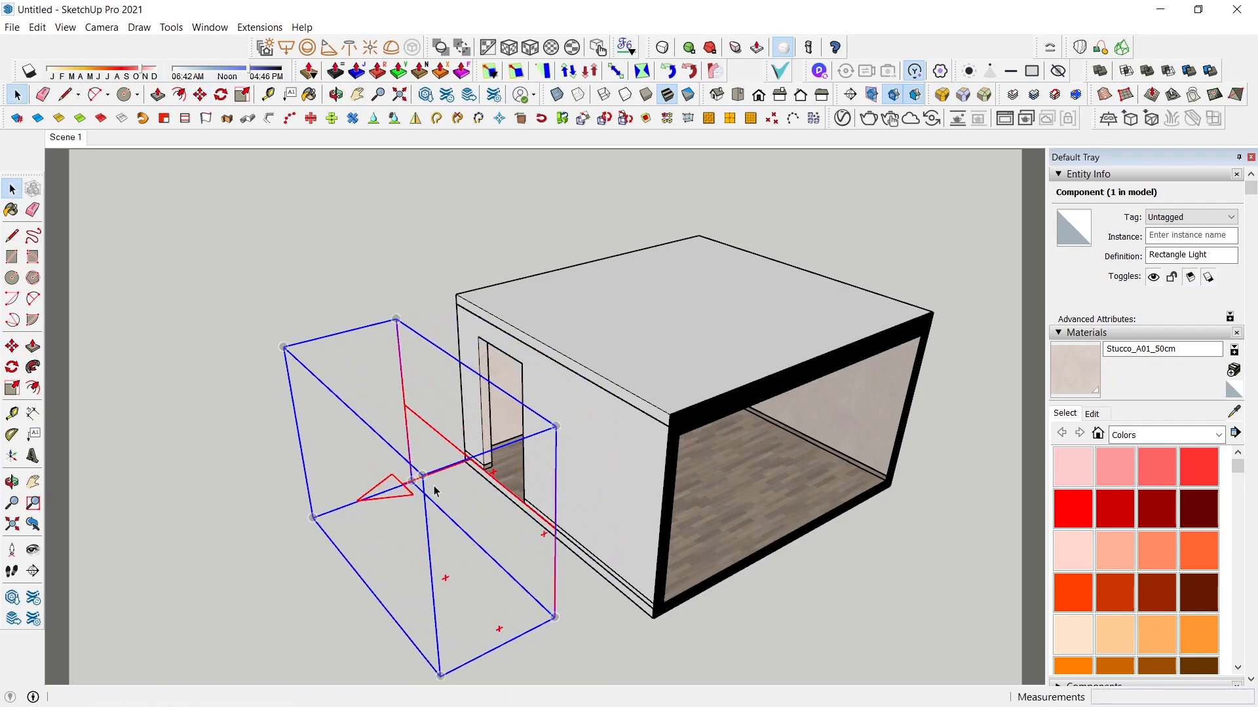
# - Flip the rectangle light along its component axes, ending with blue, so its direction arrow points at the doorway
pyautogui.rightClick(389, 499)
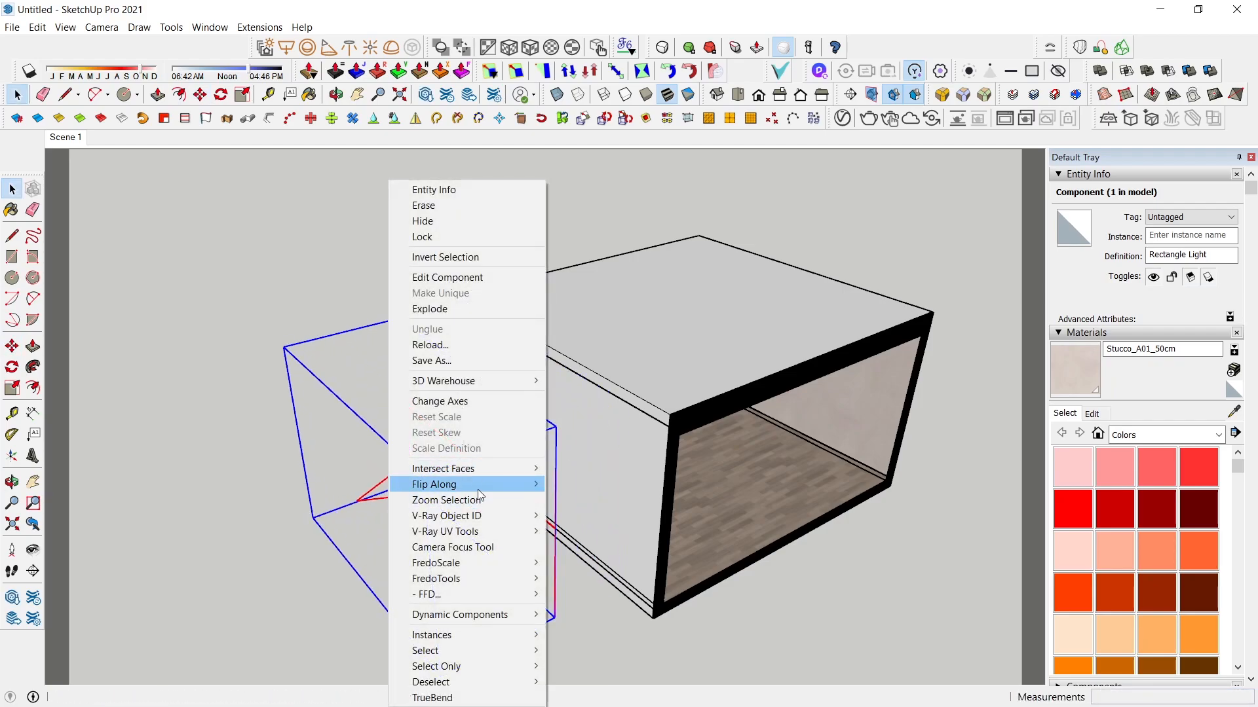
pyautogui.moveTo(477, 488)
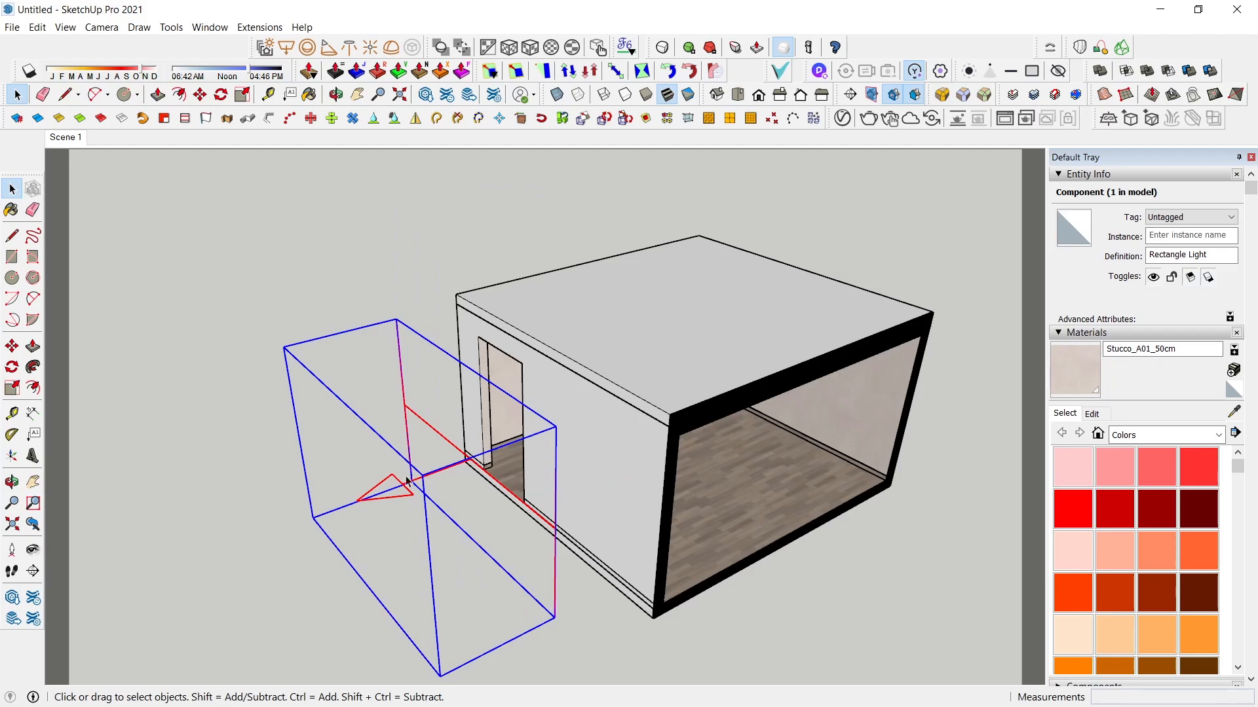
pyautogui.rightClick(396, 499)
pyautogui.click(382, 505)
pyautogui.rightClick(383, 506)
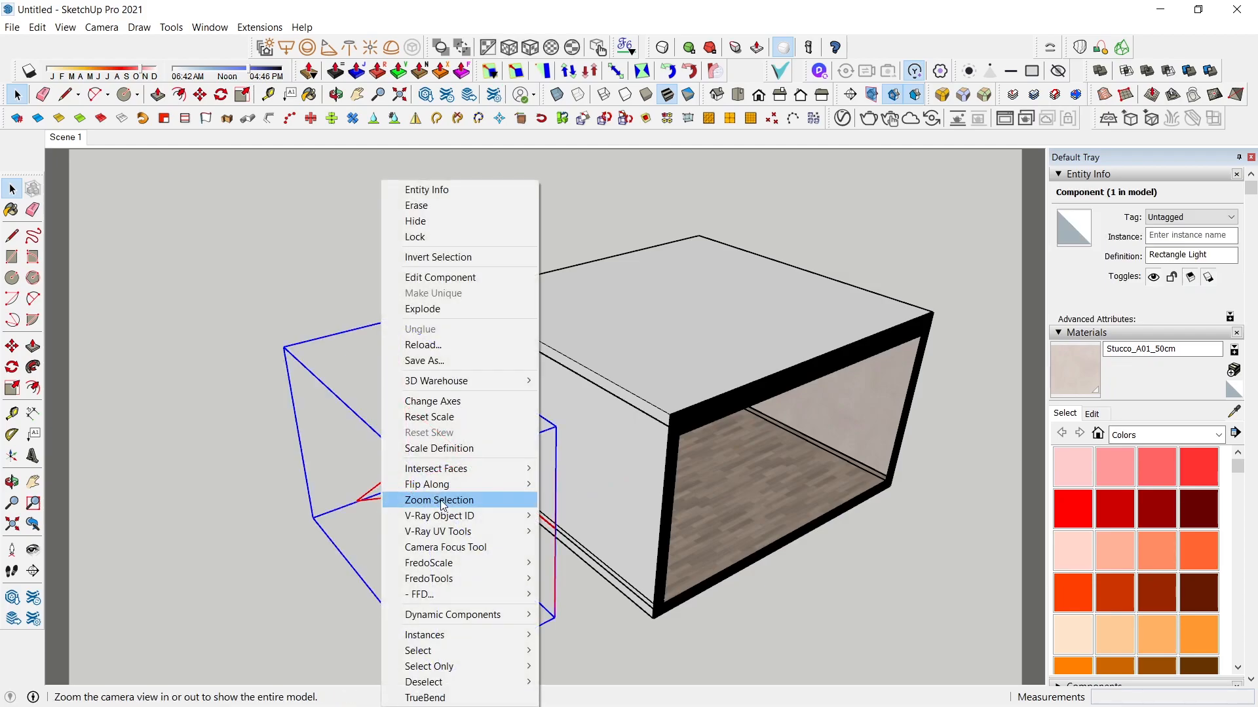
pyautogui.moveTo(494, 488)
pyautogui.click(589, 501)
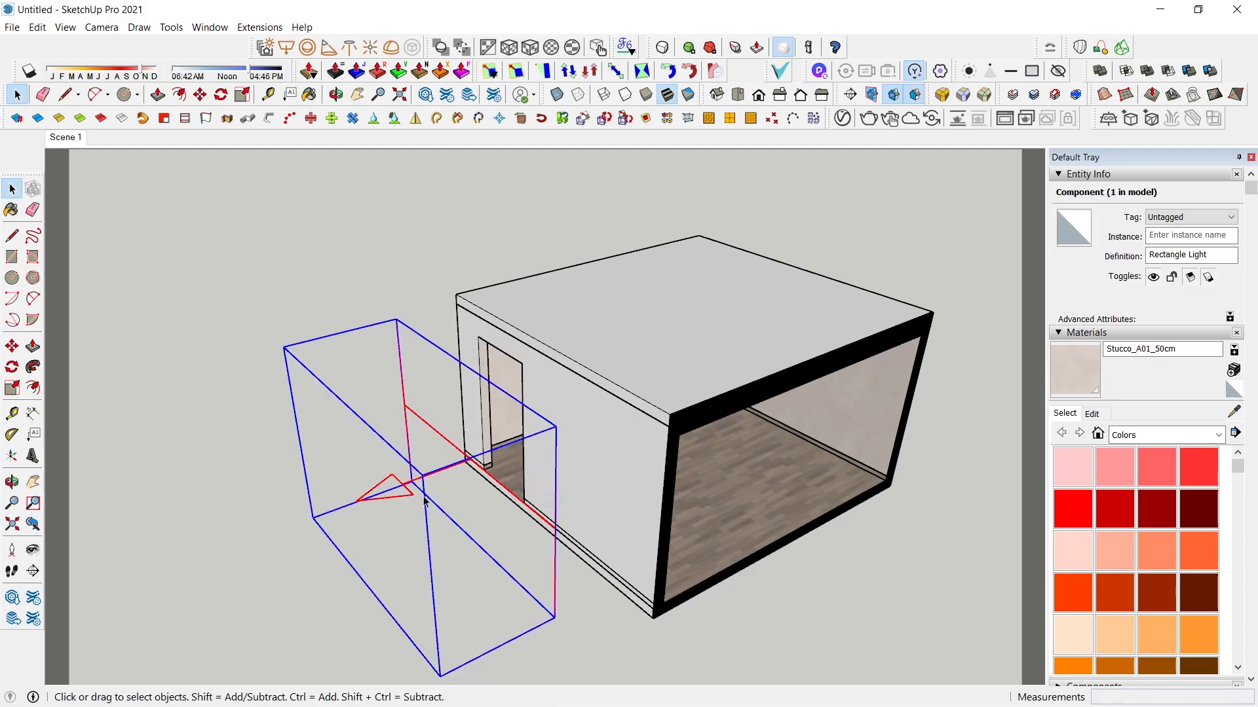
pyautogui.rightClick(391, 498)
pyautogui.moveTo(472, 481)
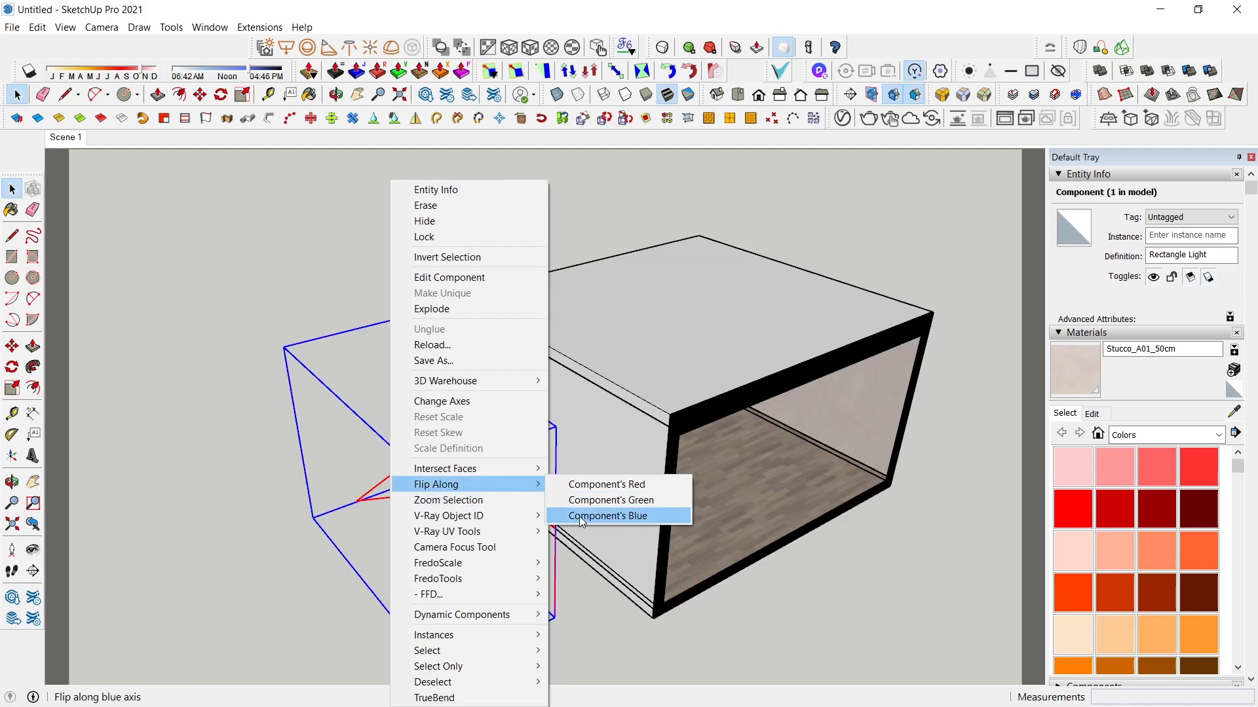
pyautogui.click(579, 515)
# - Move the flipped rectangle light closer to the outside of the door wall
pyautogui.moveTo(493, 543); pyautogui.dragTo(426, 421, button='middle')
pyautogui.press('q')
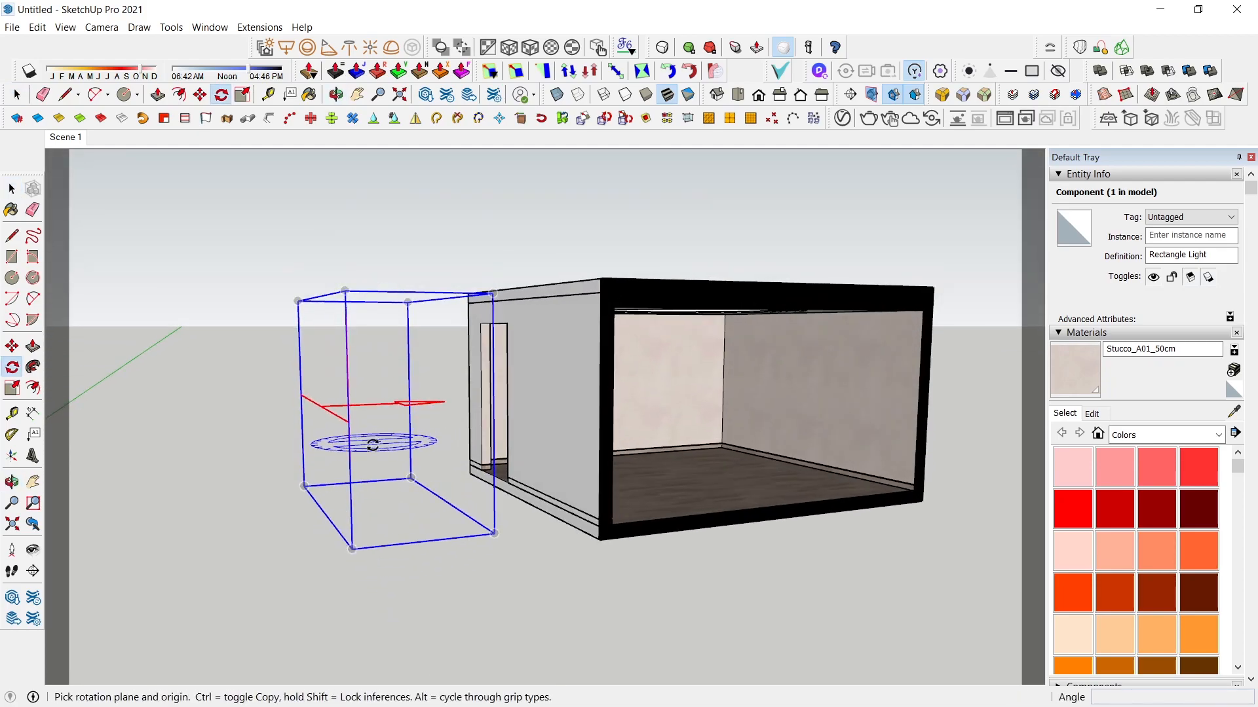
pyautogui.press('m')
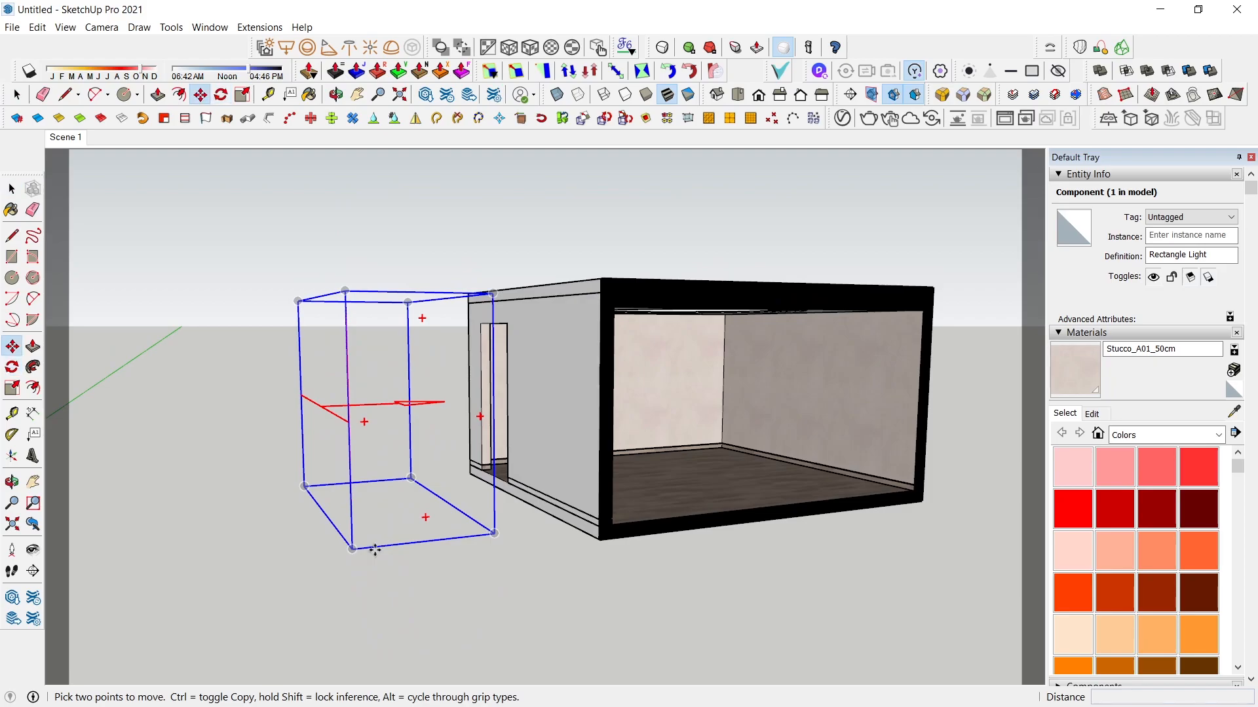
pyautogui.click(477, 588)
pyautogui.press('space')
# - Return to the Scene 1 view and check the V-Ray render settings
pyautogui.click(68, 138)
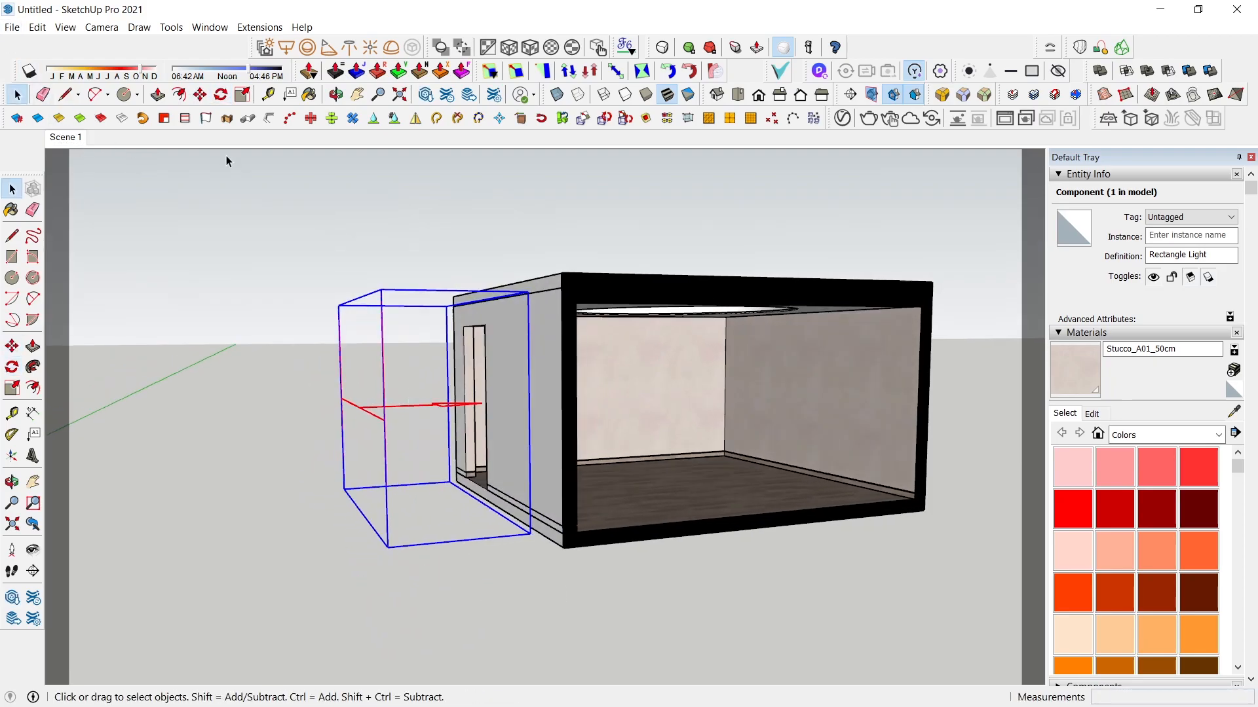
pyautogui.click(841, 118)
pyautogui.click(537, 172)
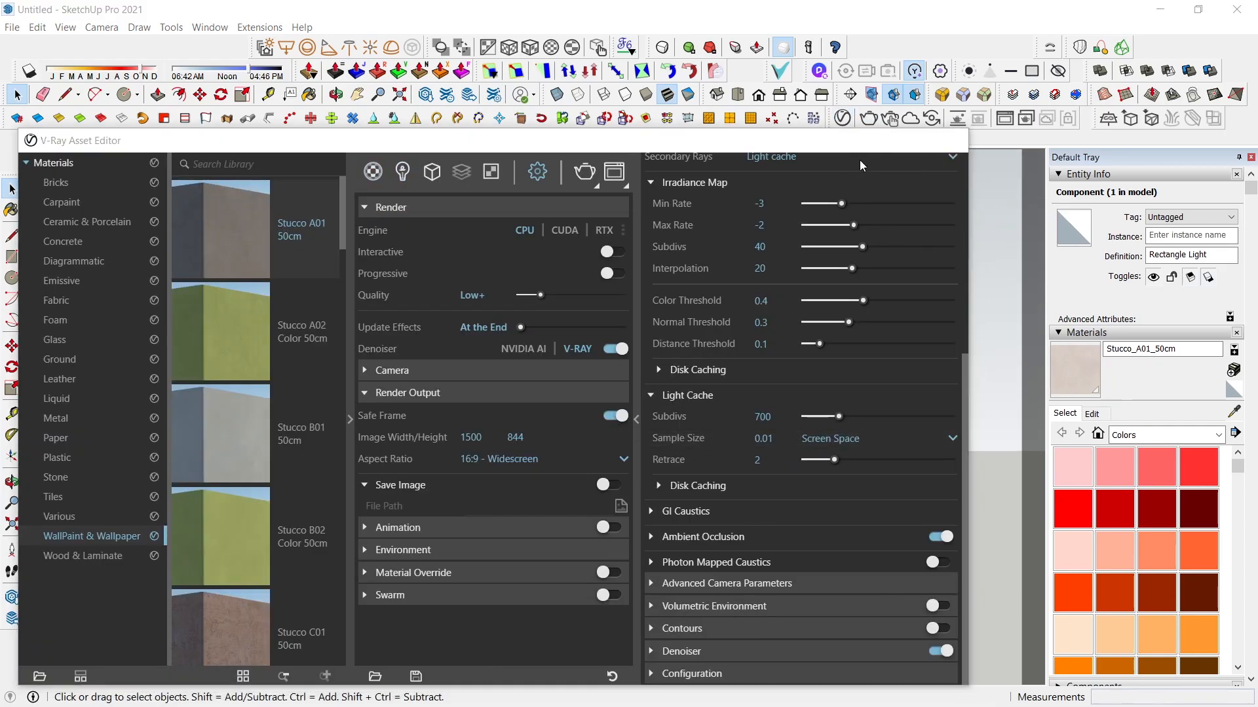
pyautogui.click(870, 141)
# - Reframe the interior by zooming in and walking slightly toward the back wall, and update Scene 1 with this view
pyautogui.scroll(3, 688, 391)
pyautogui.moveTo(686, 400); pyautogui.dragTo(693, 364, button='middle')
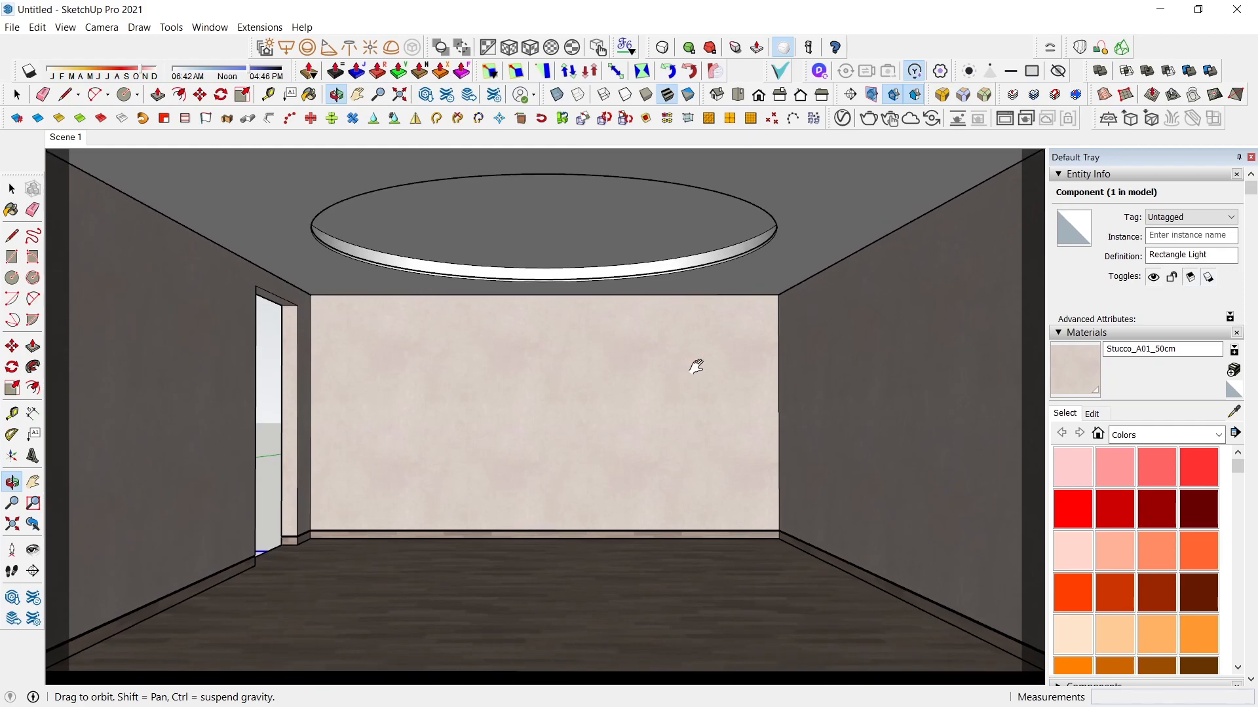
pyautogui.press('space')
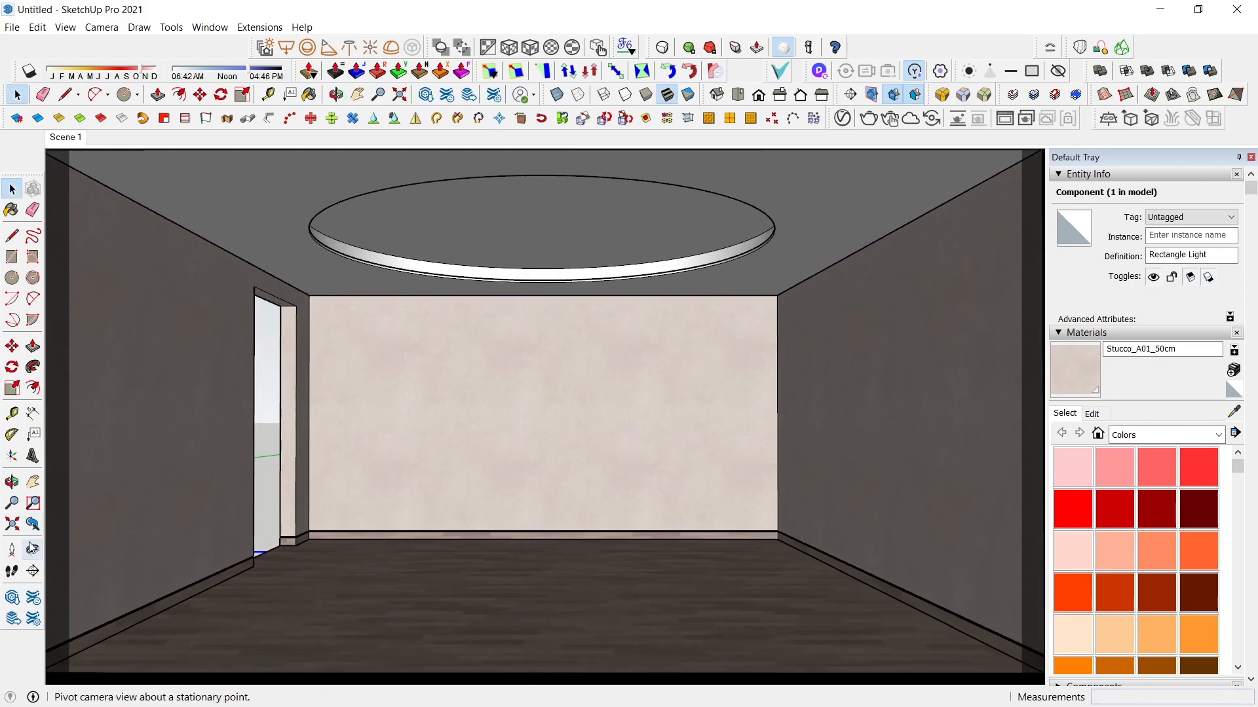
pyautogui.click(12, 571)
pyautogui.moveTo(555, 440); pyautogui.dragTo(557, 409)
pyautogui.click(12, 189)
pyautogui.rightClick(68, 138)
pyautogui.click(138, 201)
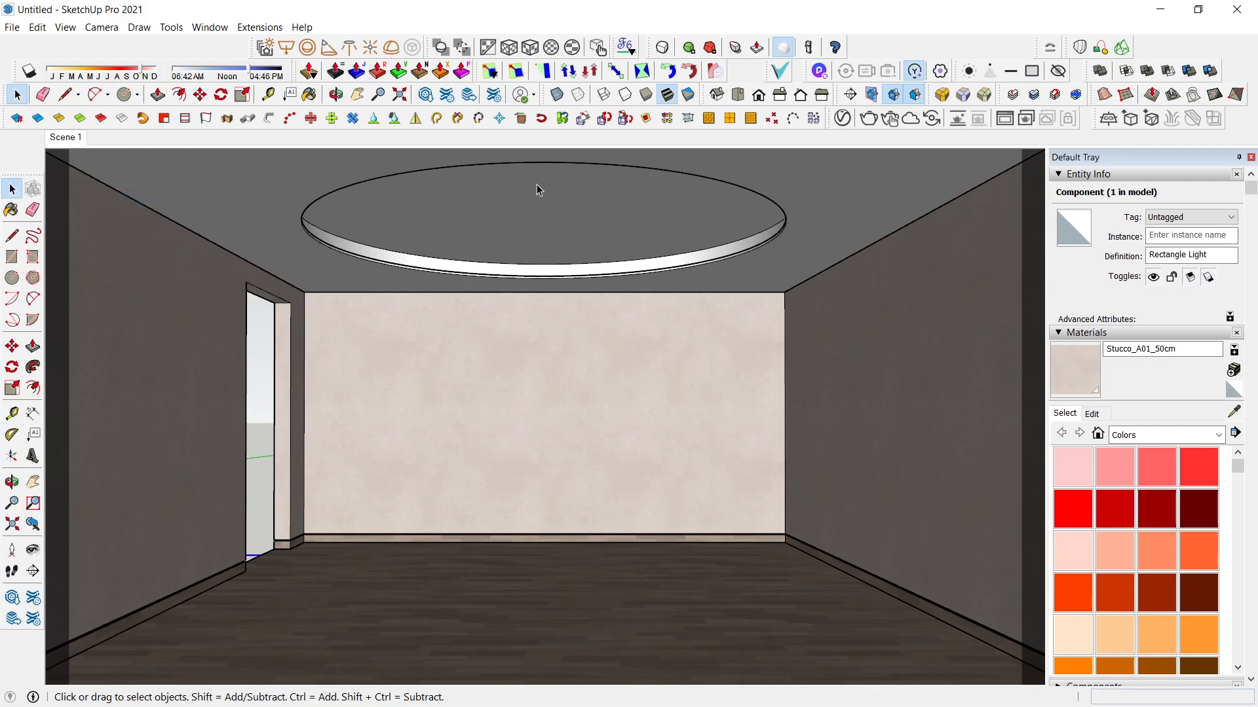
# - Inspect the V-Ray clipper options of the Section 1 geometry
pyautogui.click(843, 118)
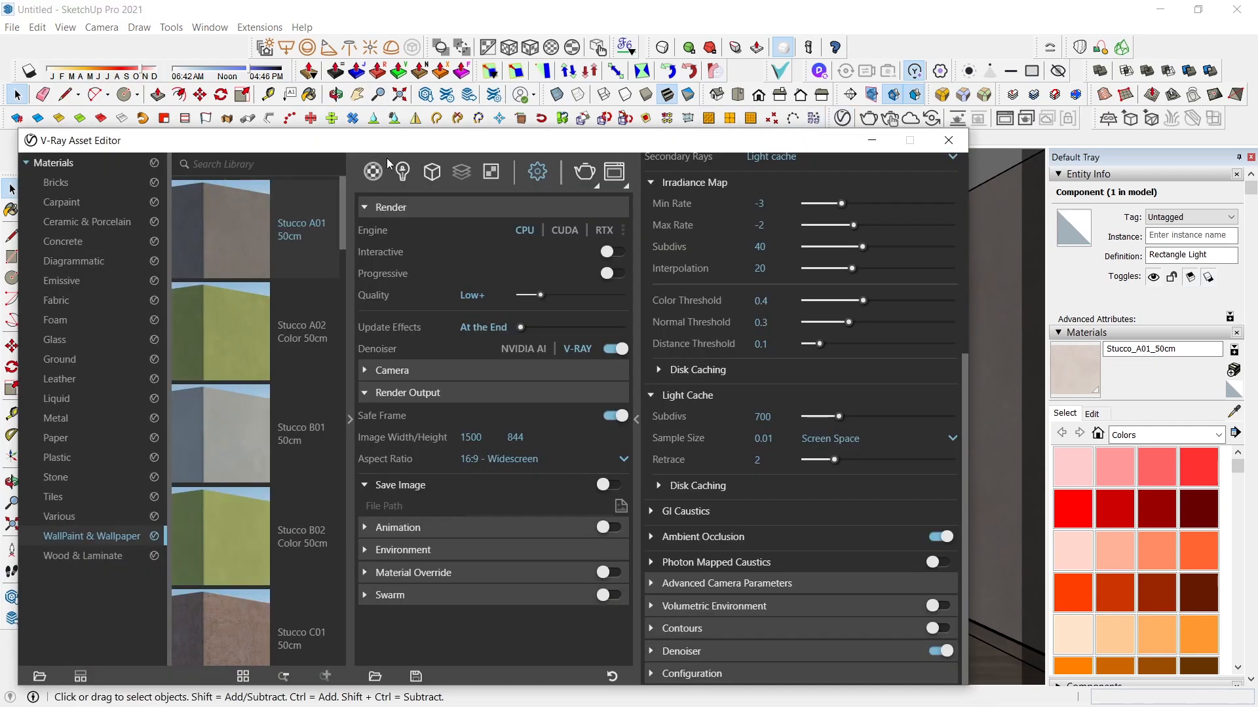
pyautogui.click(431, 175)
pyautogui.click(427, 254)
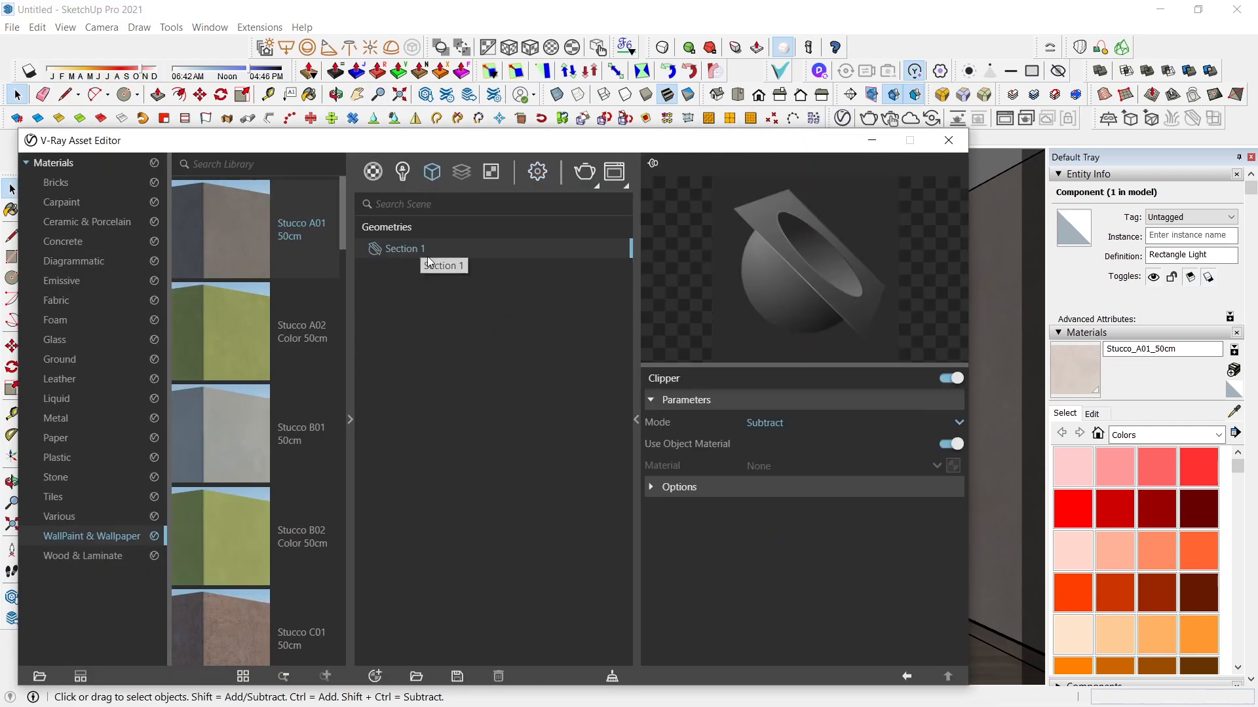
pyautogui.click(730, 491)
# - Run a test render of the room in the V-Ray Frame Buffer, stop it and return to the asset editor
pyautogui.click(614, 172)
pyautogui.click(888, 123)
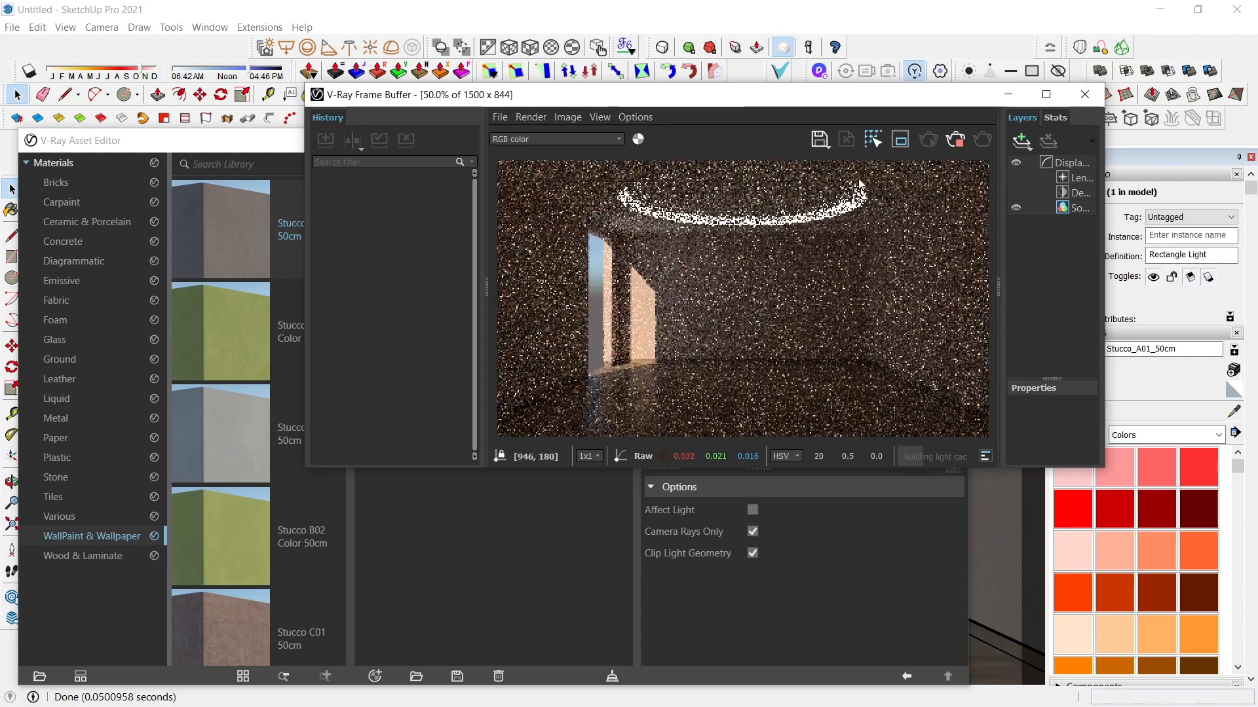
pyautogui.click(961, 148)
pyautogui.click(269, 241)
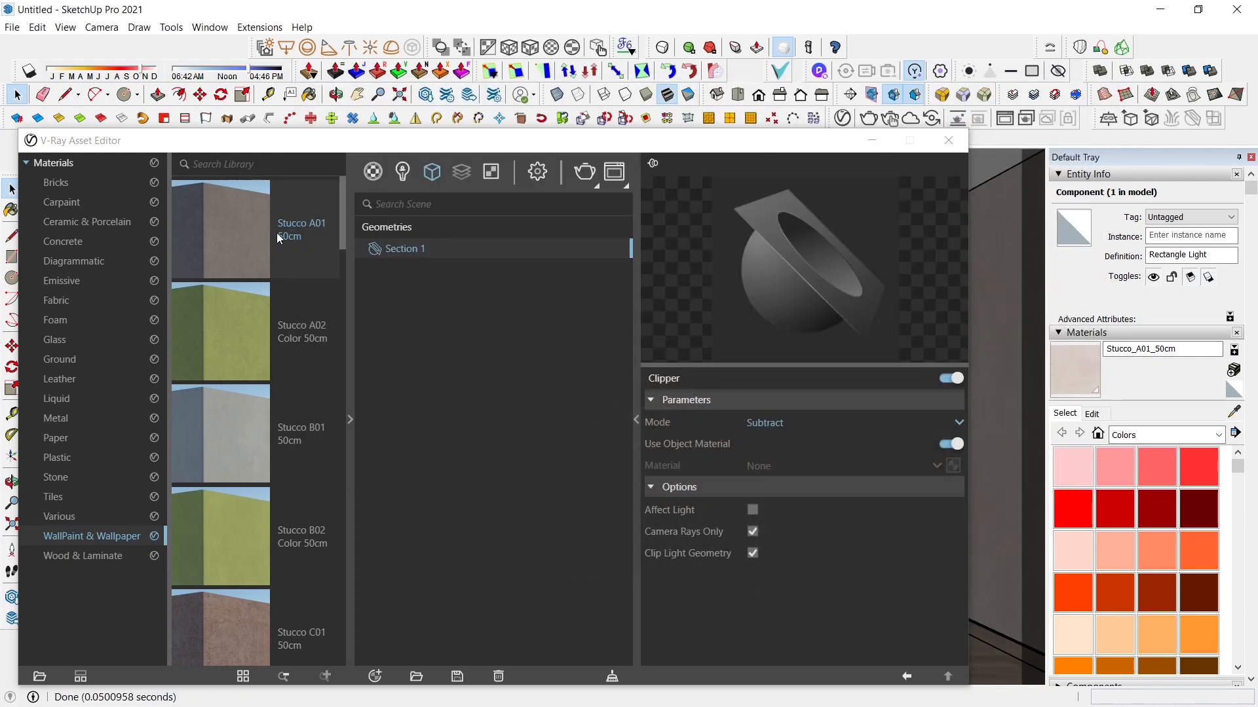
# - Set the Rectangle Light's intensity to 300
pyautogui.click(402, 171)
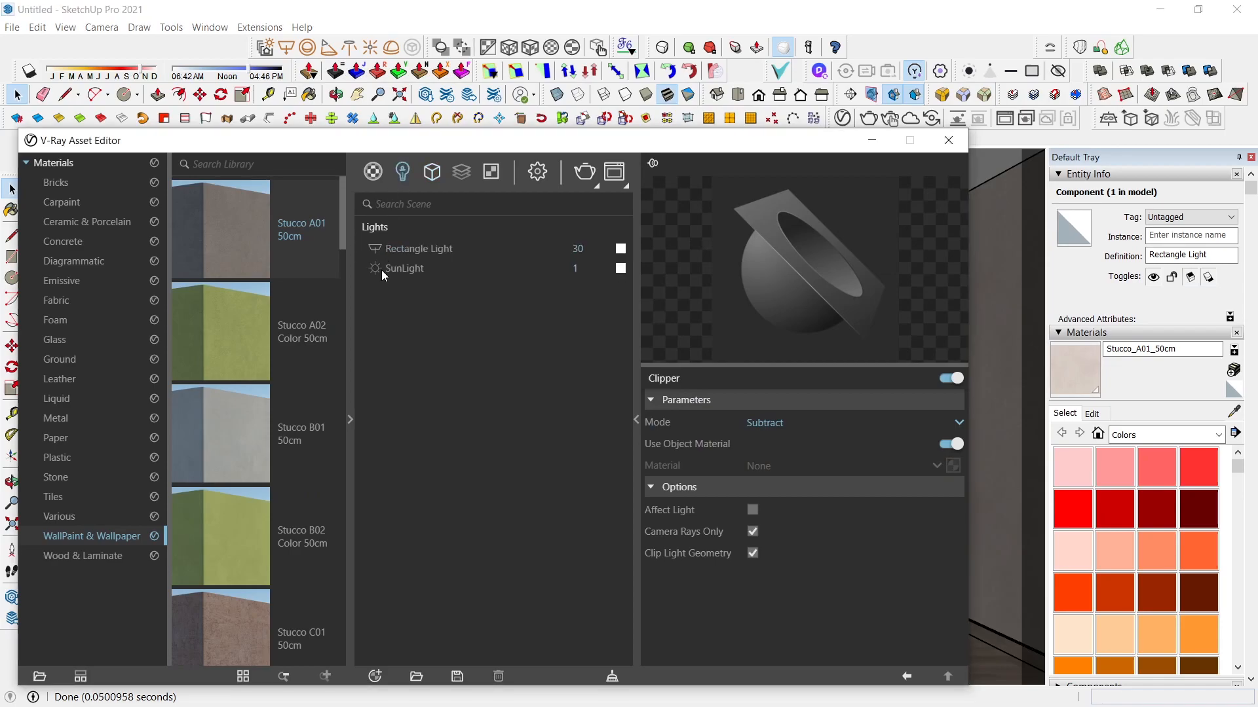
pyautogui.click(589, 248)
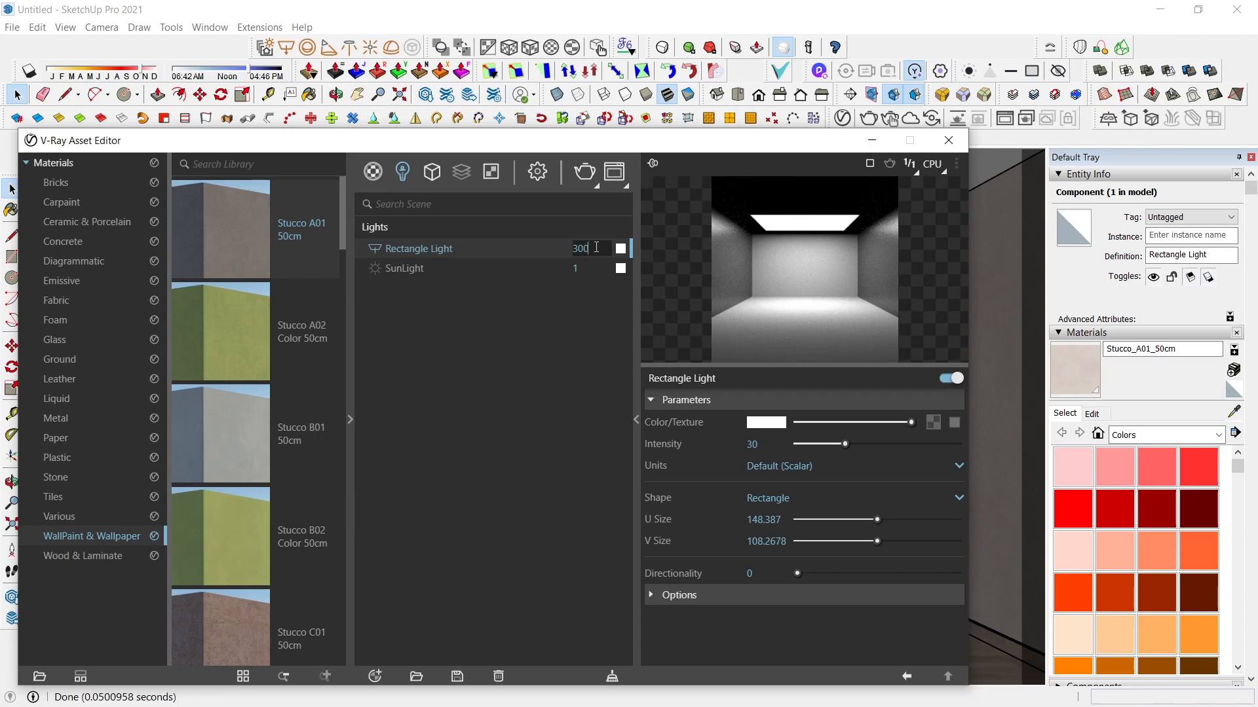
pyautogui.press('Return')
pyautogui.click(866, 141)
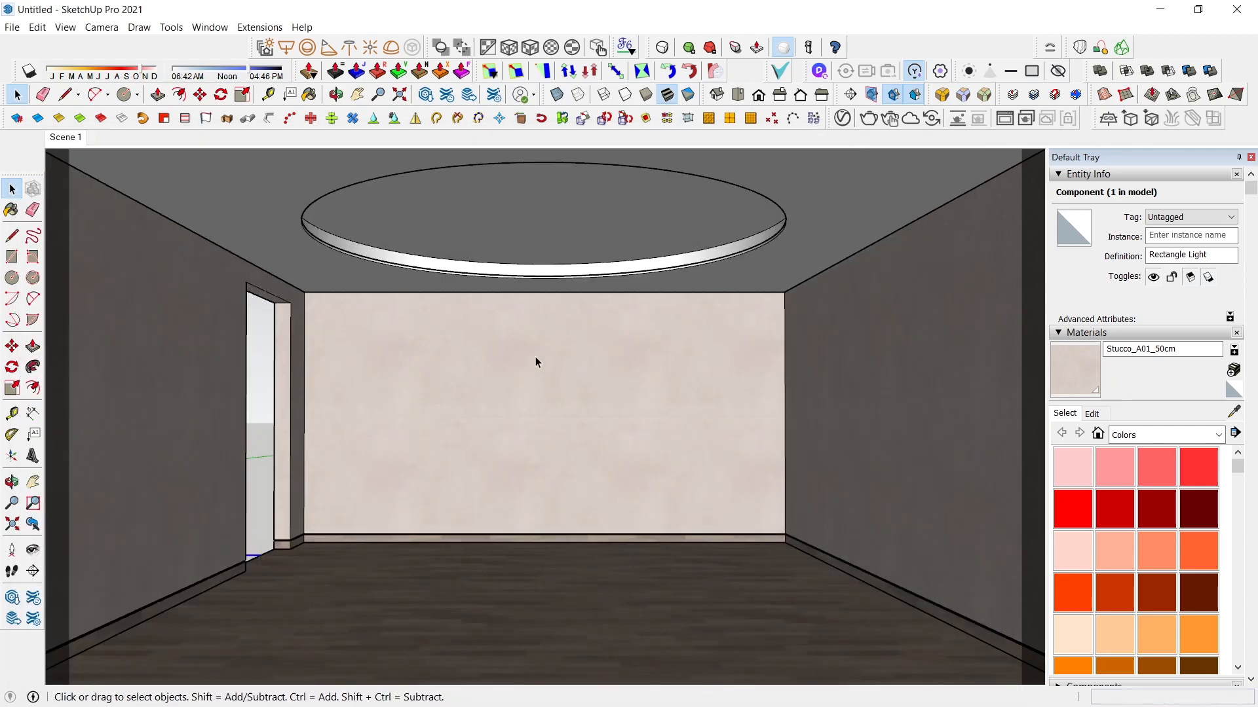
# - Stretch the rectangle light sideways along the outside of the door wall and check it from Scene 1
pyautogui.scroll(-5, 537, 352)
pyautogui.moveTo(393, 331); pyautogui.dragTo(843, 463, button='middle')
pyautogui.press('s')
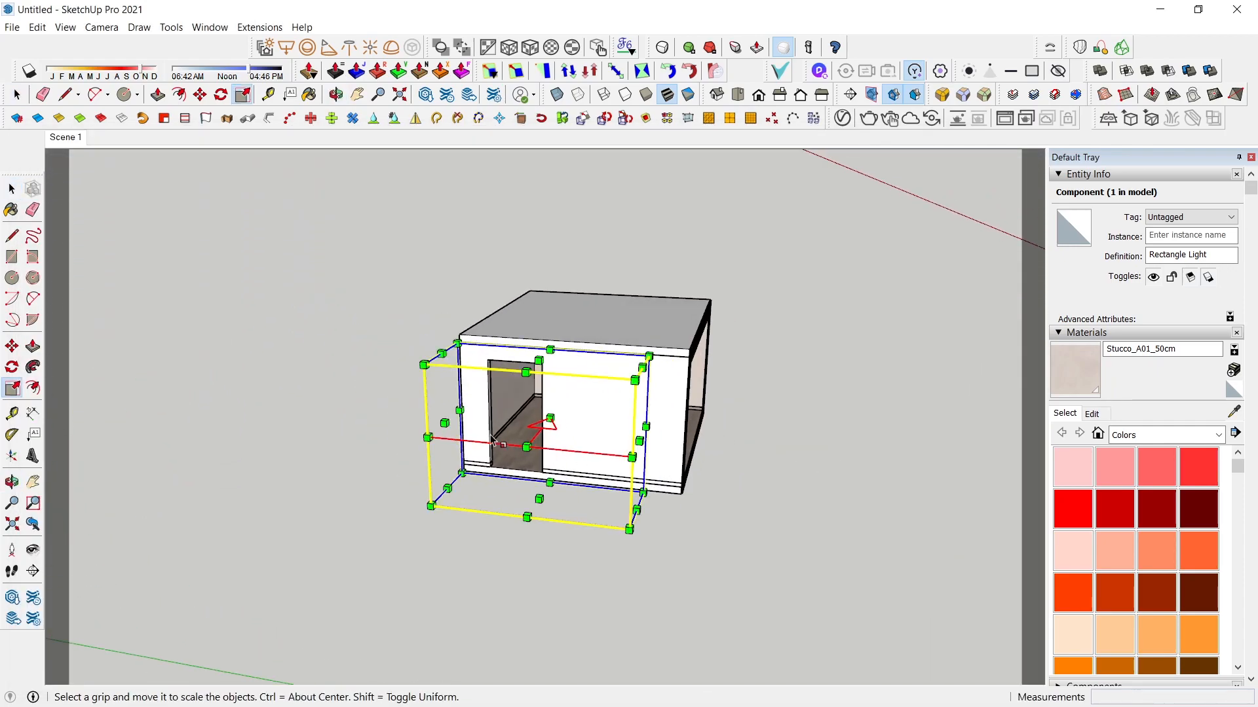
pyautogui.moveTo(440, 423); pyautogui.dragTo(250, 349)
pyautogui.press('space')
pyautogui.click(72, 138)
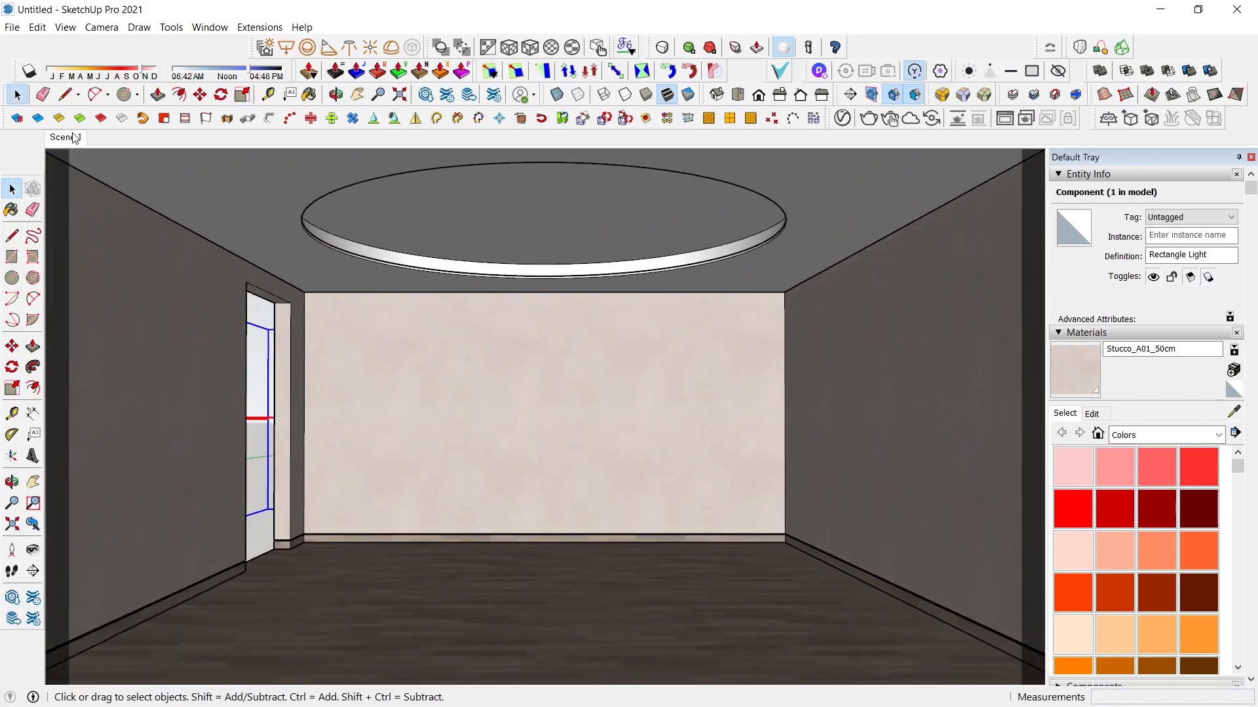
# - Move the enlarged rectangle light toward the door wall and check it from Scene 1
pyautogui.moveTo(169, 301); pyautogui.dragTo(399, 429, button='middle')
pyautogui.press('m')
pyautogui.click(220, 567)
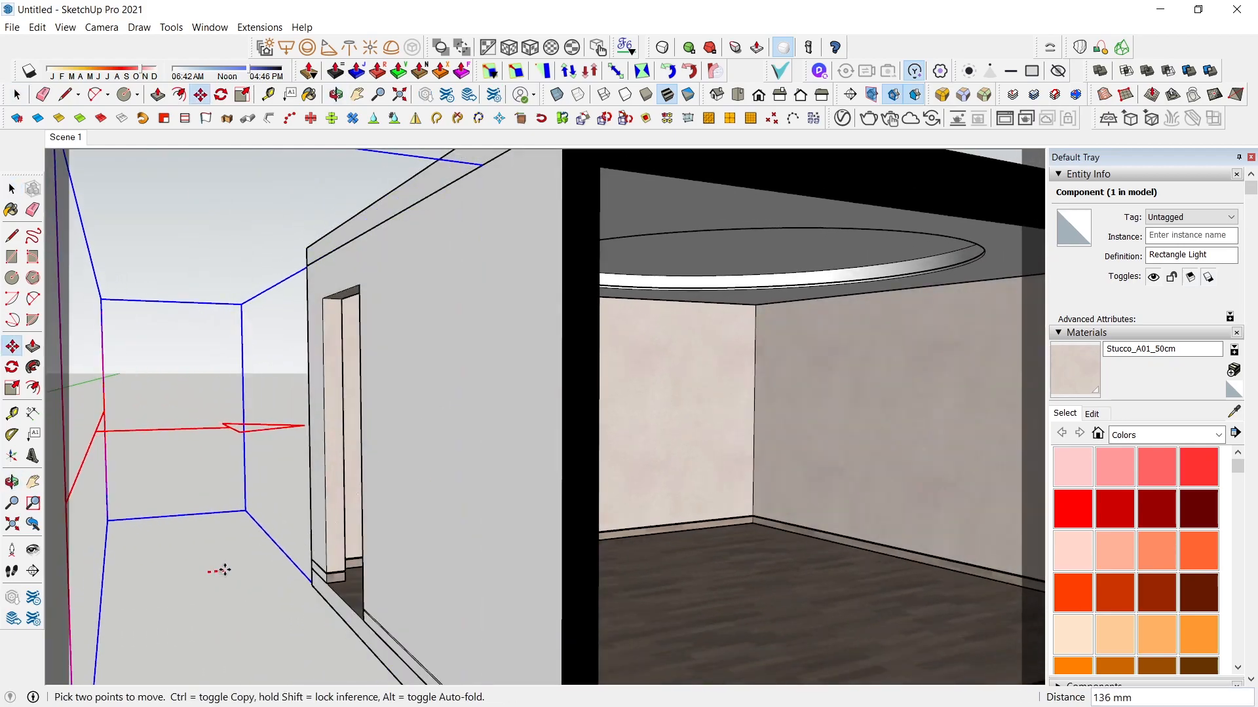
pyautogui.press('space')
pyautogui.click(78, 140)
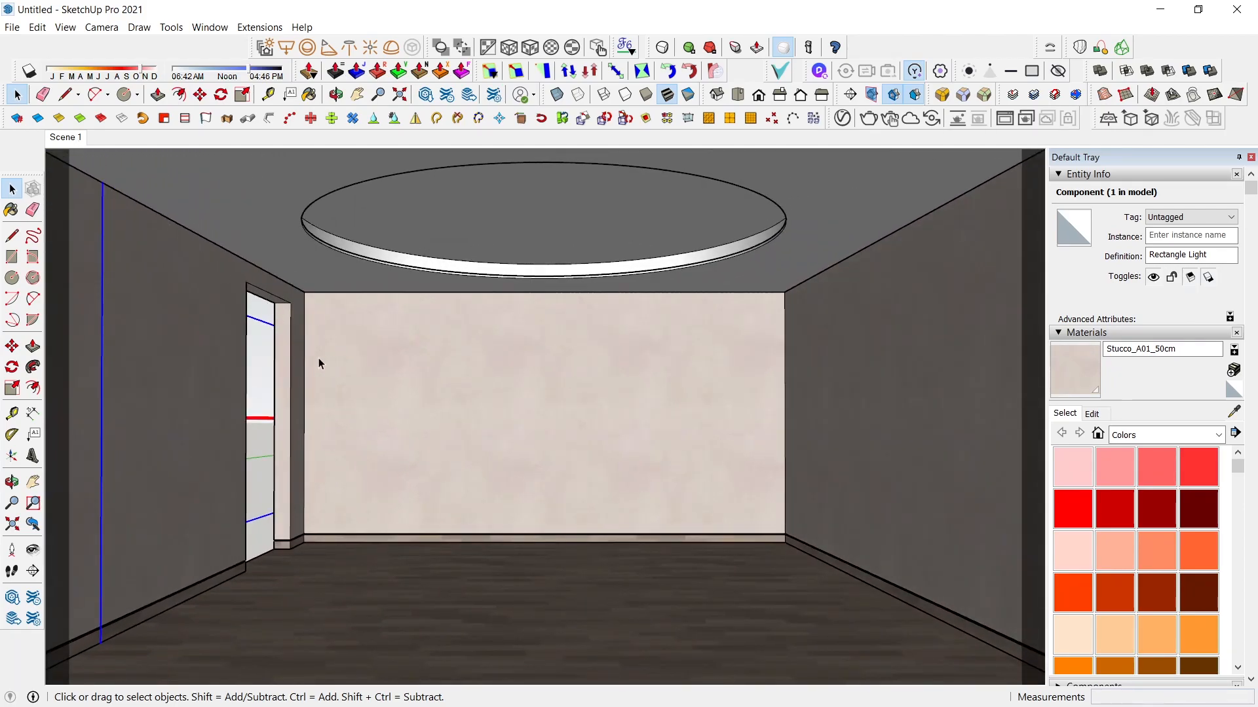
# - Scale the rectangle light's height about its centre by about 1.81 and return to Scene 1
pyautogui.moveTo(289, 400); pyautogui.dragTo(643, 399, button='middle')
pyautogui.press('s')
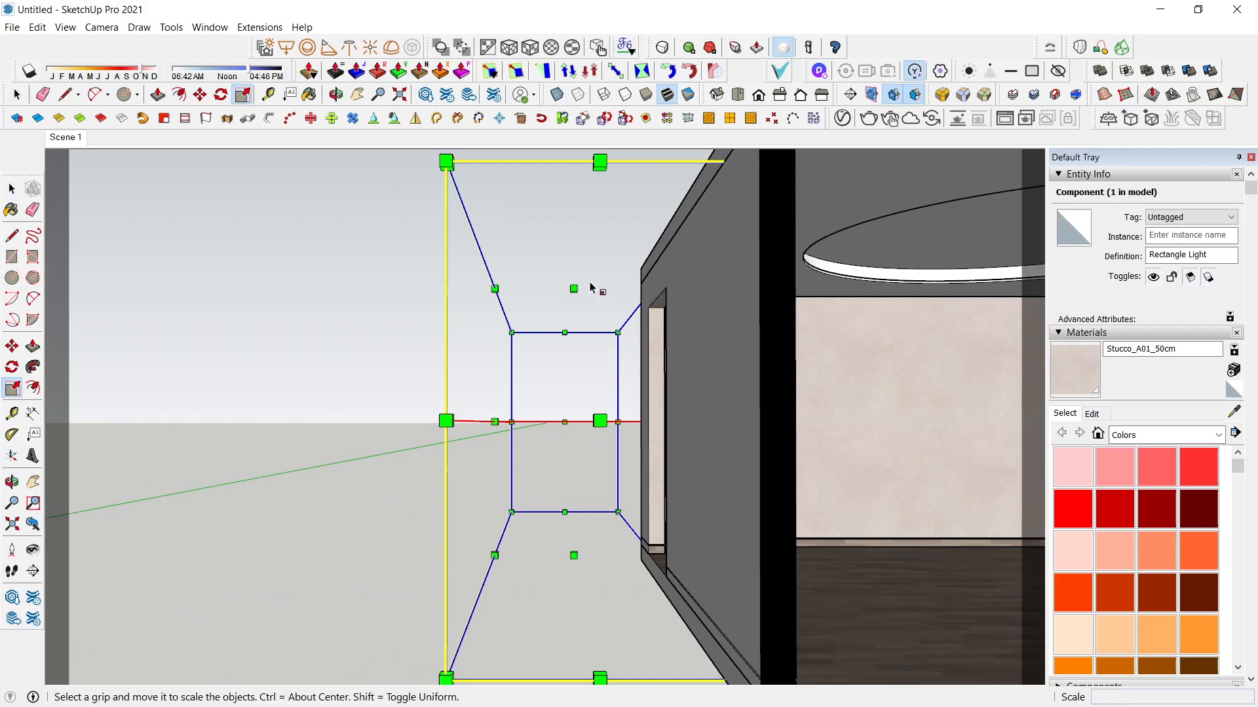
pyautogui.moveTo(573, 288); pyautogui.dragTo(612, 185)
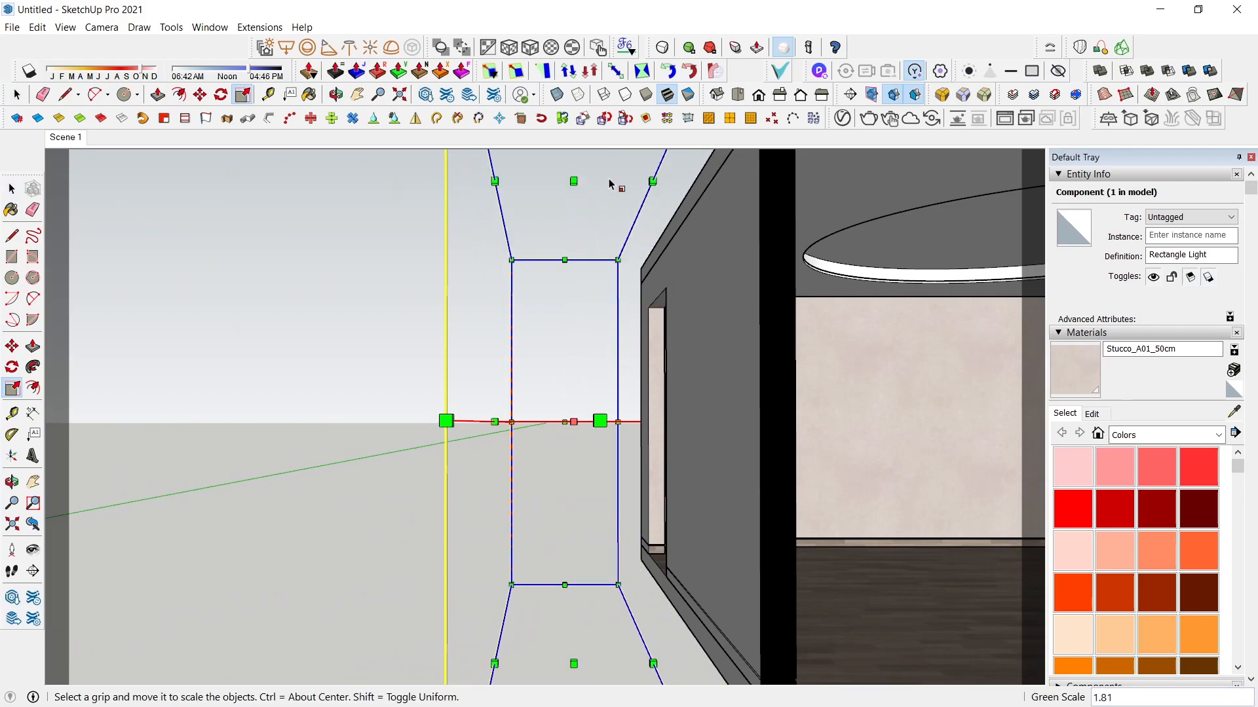
pyautogui.press('space')
pyautogui.click(60, 139)
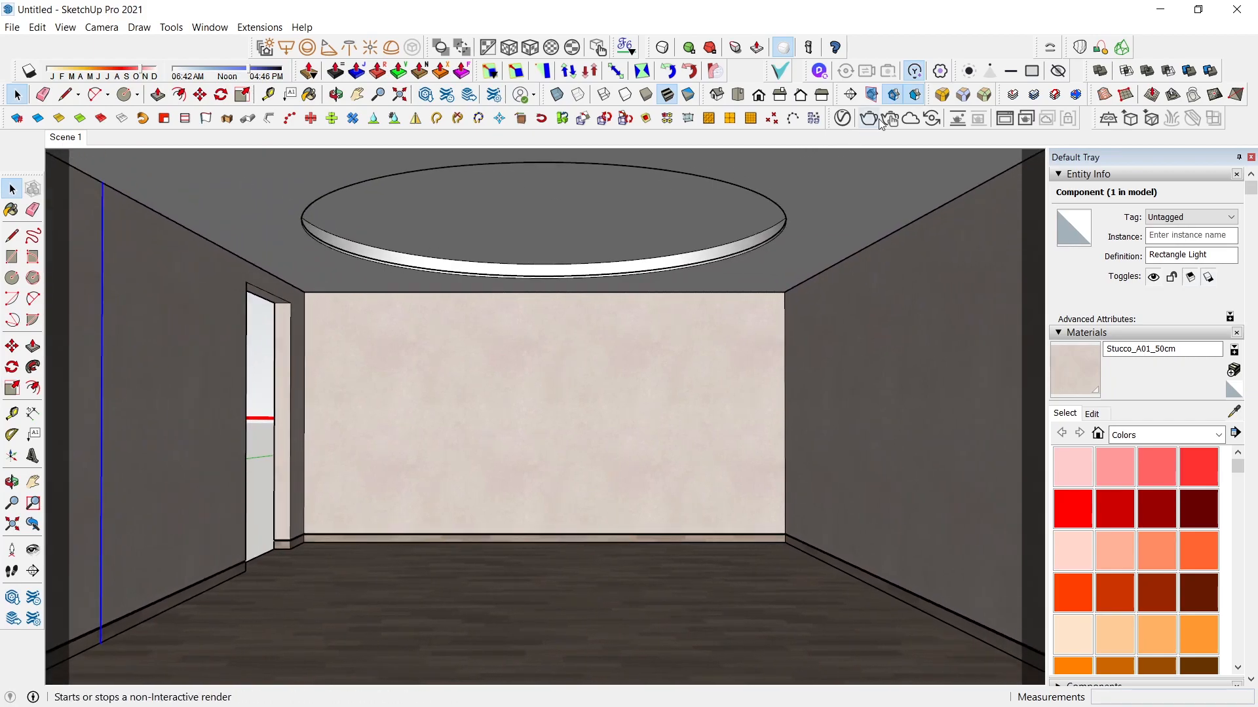
# - Run a test render of Scene 1 in the V-Ray Frame Buffer to check the doorway lighting
pyautogui.click(1005, 118)
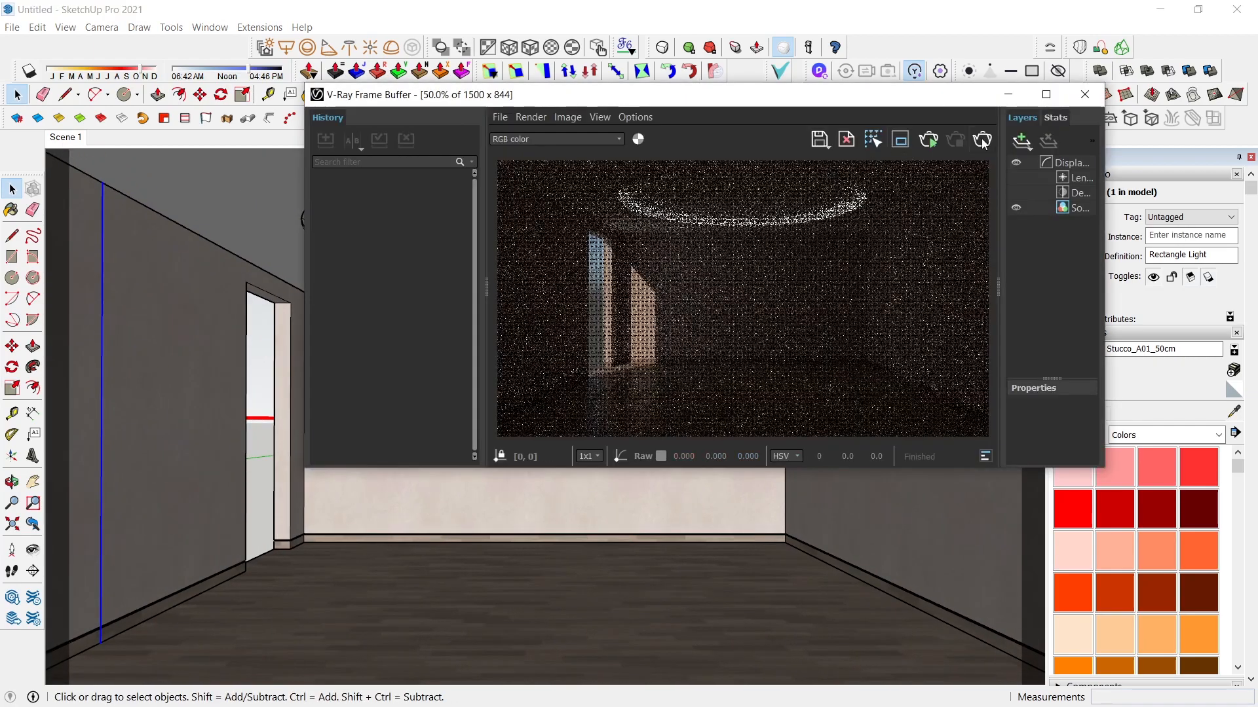
pyautogui.click(983, 140)
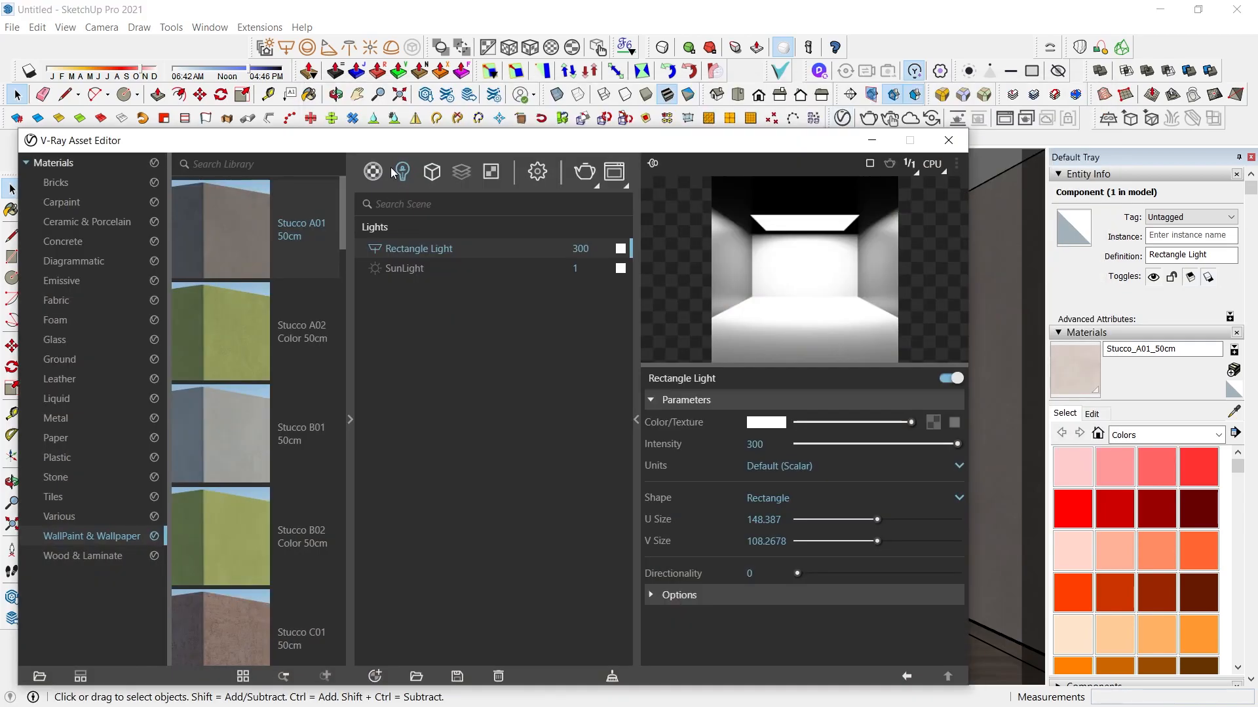
# - Review the scene's V-Ray materials and render settings, and start the final render of the room at 2500 by 1406
pyautogui.click(372, 172)
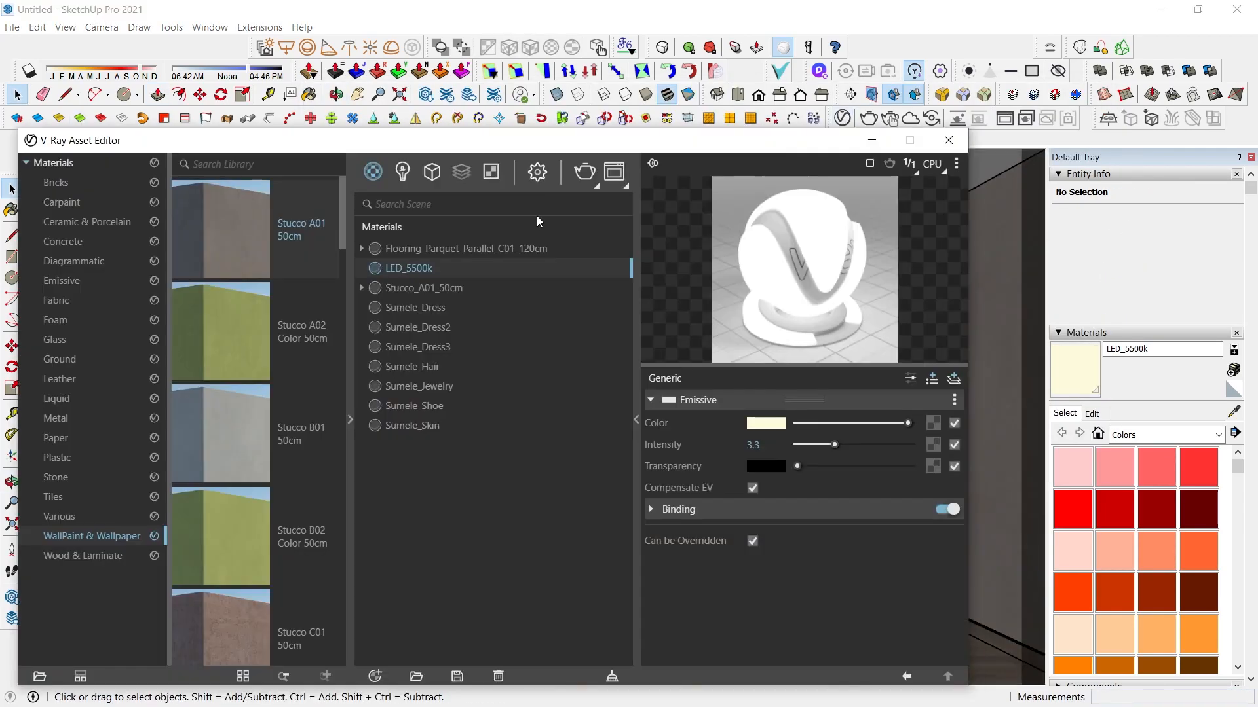
pyautogui.click(537, 171)
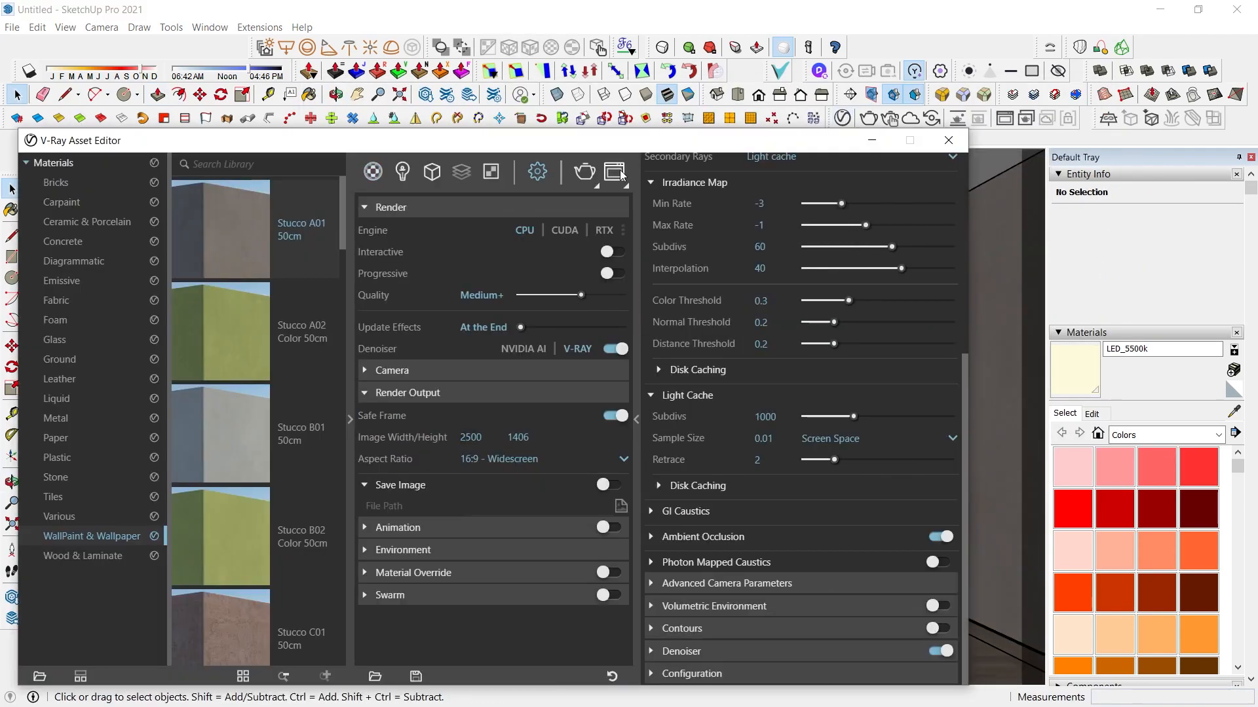
pyautogui.click(584, 172)
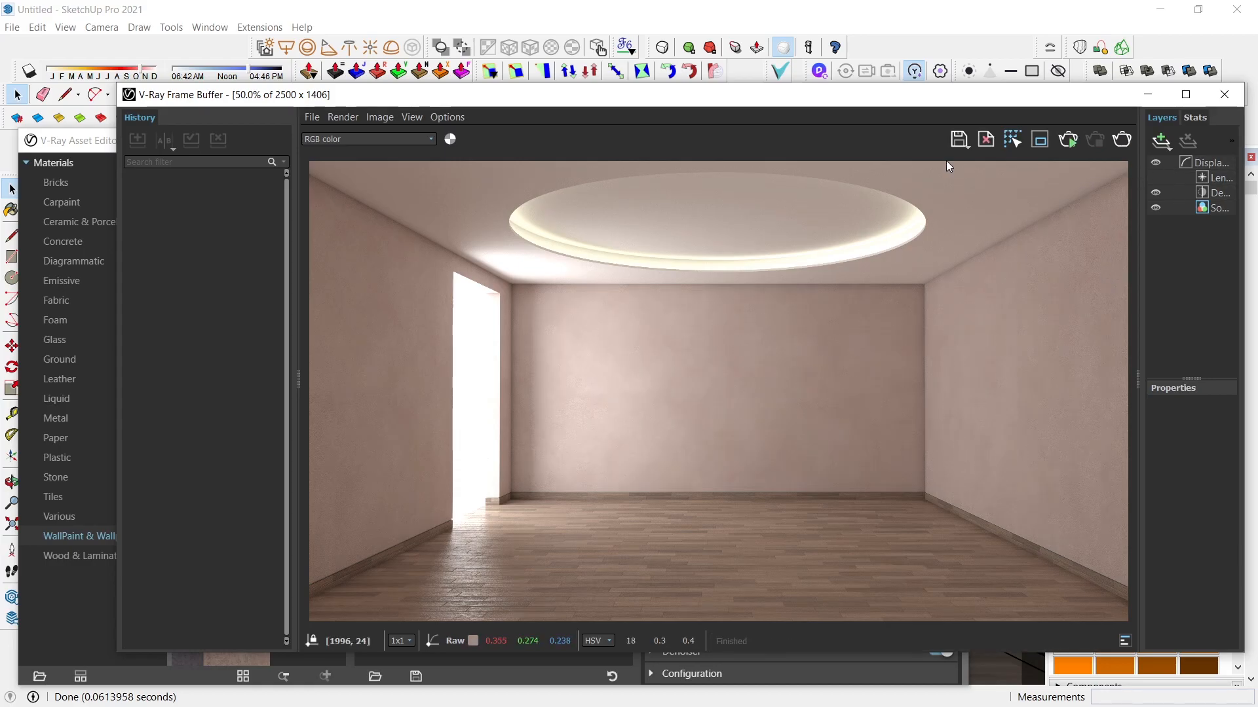
# - Start saving the finished render as an image, choosing the JPEG format and the Desktop folder
pyautogui.click(958, 140)
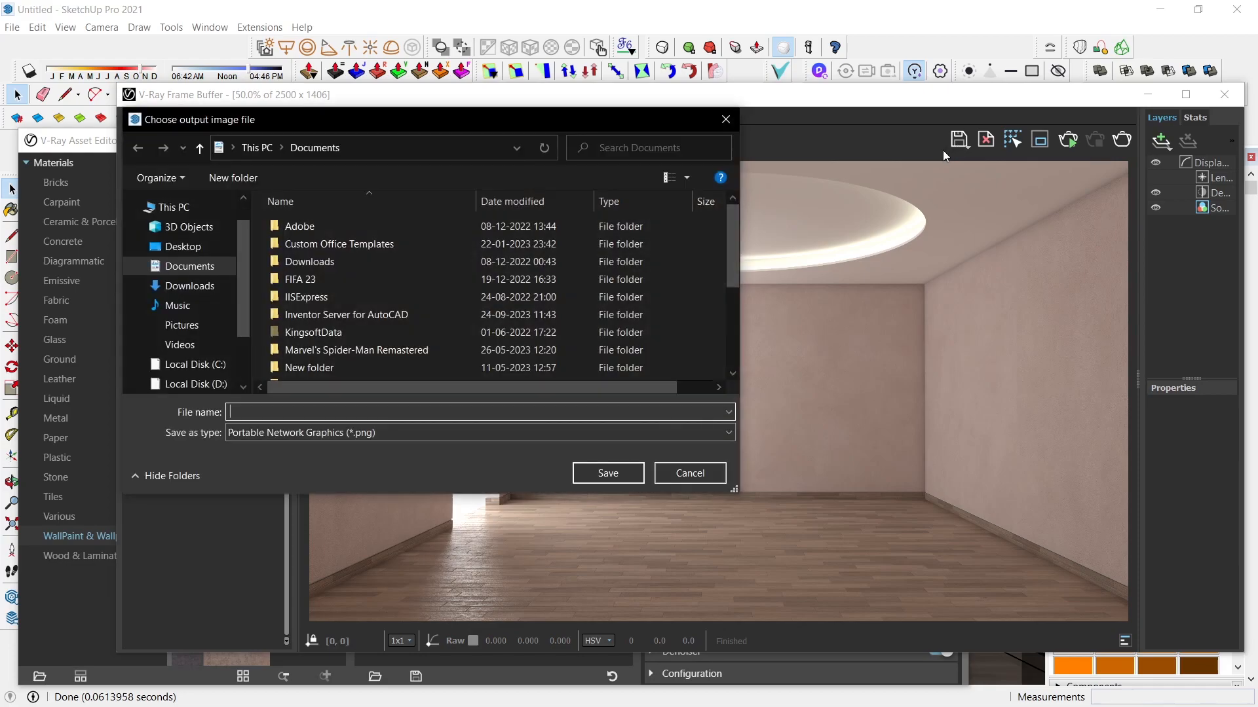
pyautogui.scroll(-3, 359, 317)
pyautogui.click(359, 433)
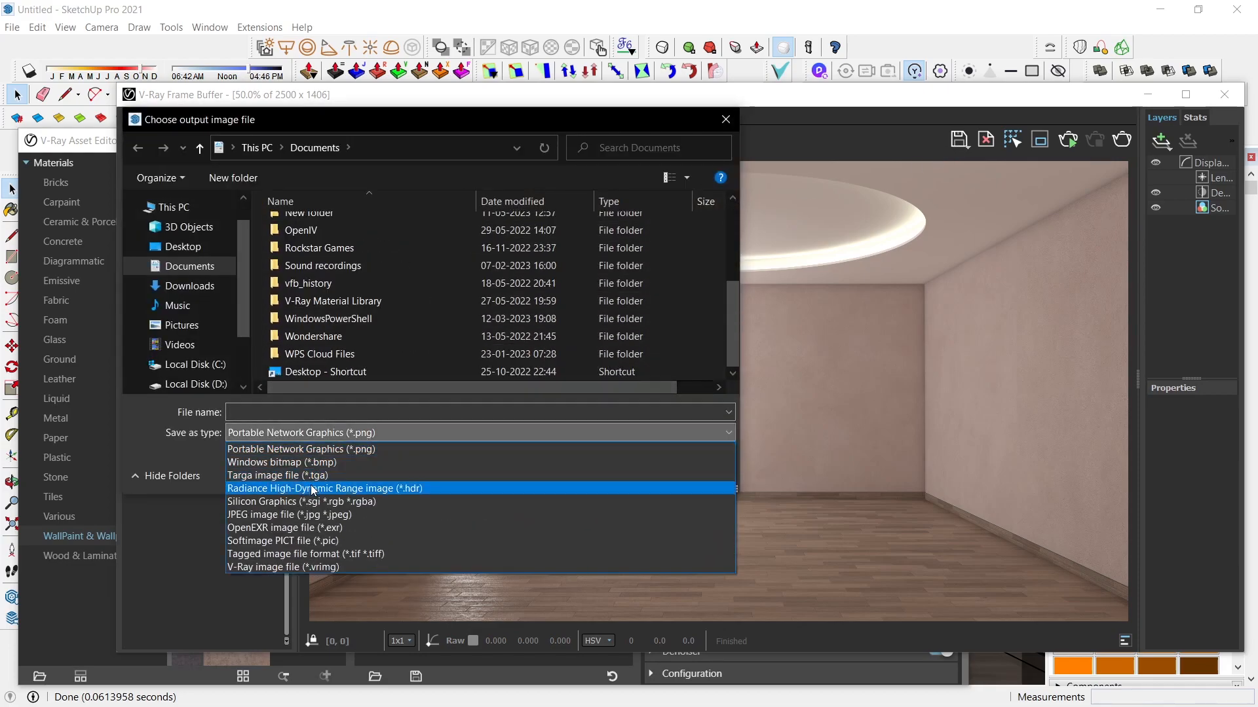
pyautogui.click(322, 516)
pyautogui.scroll(3, 328, 301)
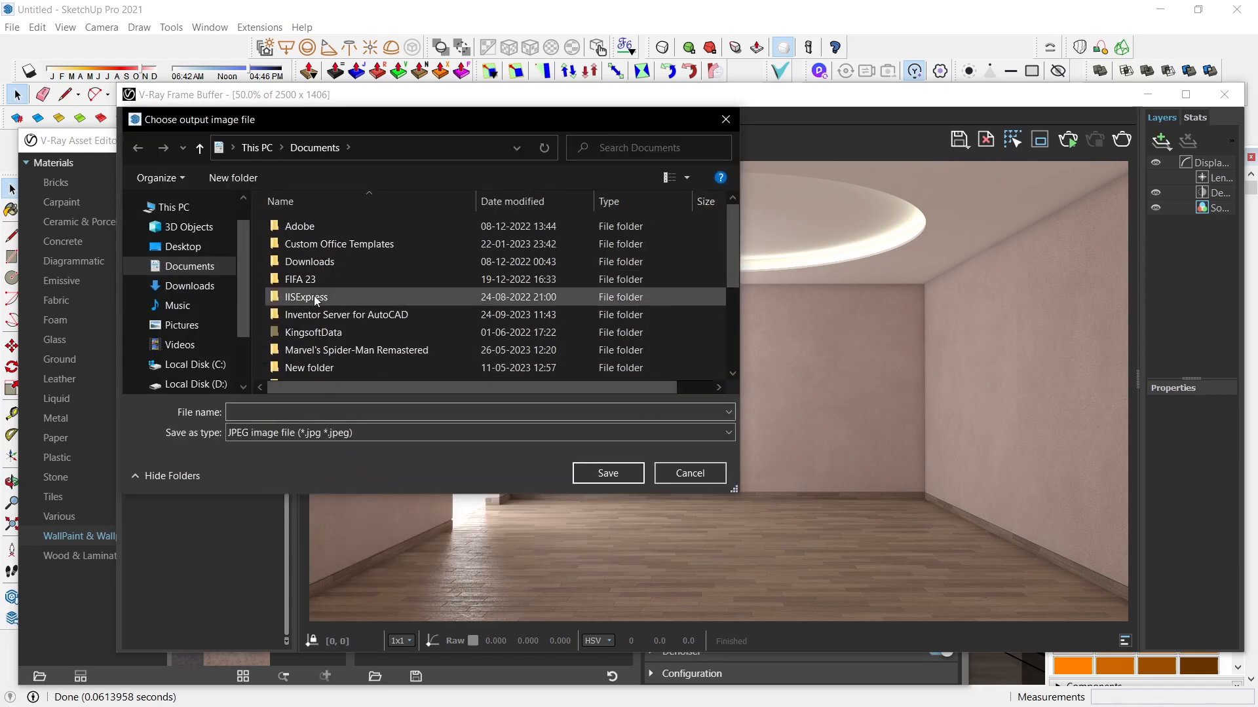
pyautogui.click(183, 252)
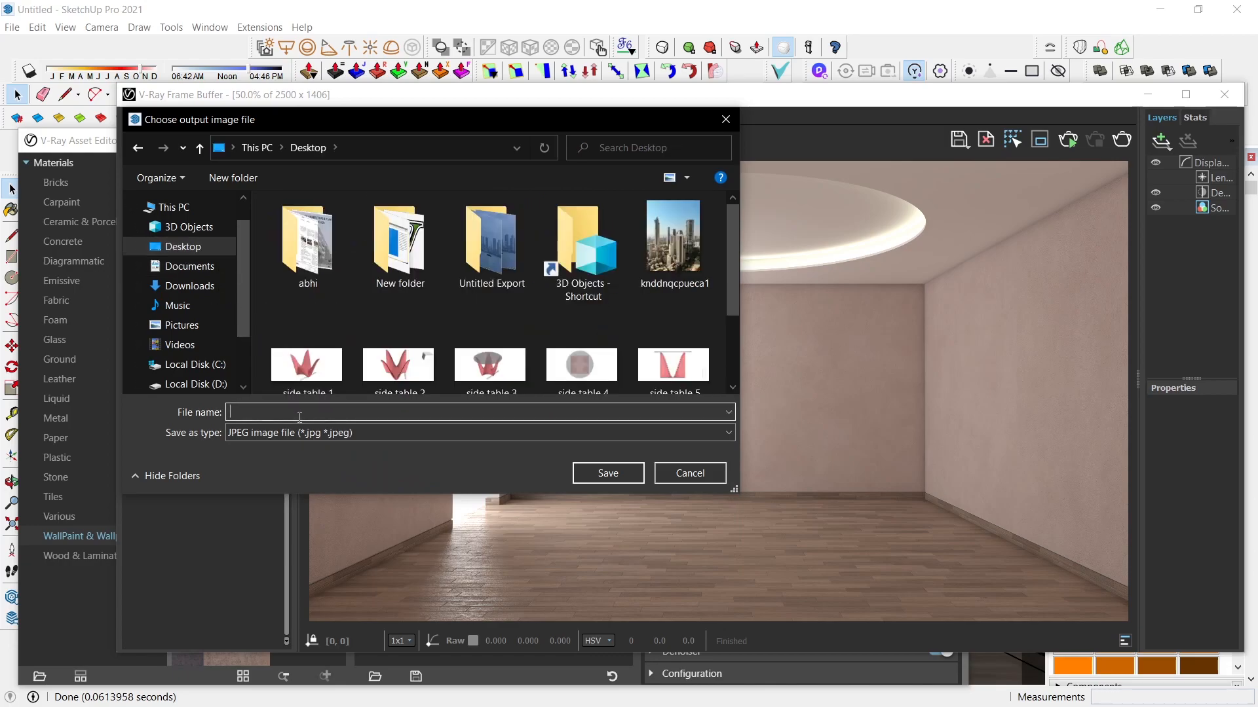
# - Save the rendered image under the name "false ceiling" and close the V-Ray Frame Buffer
pyautogui.click(299, 412)
pyautogui.write('FALS')
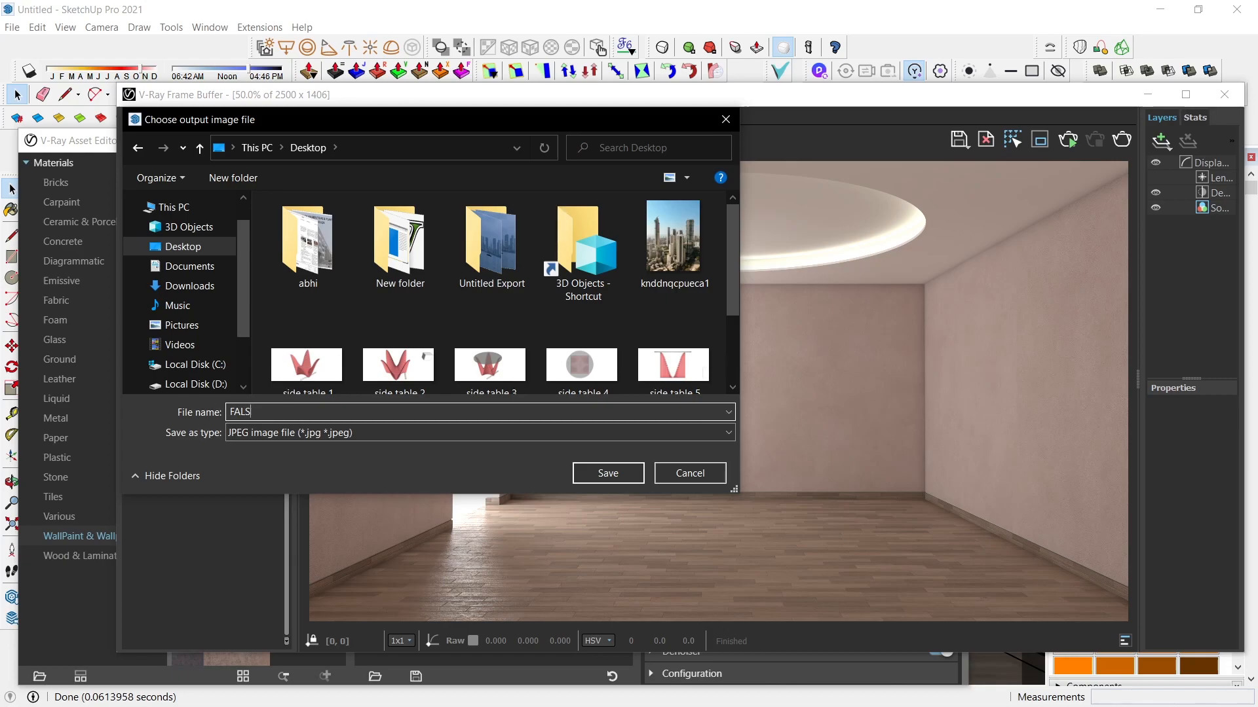
pyautogui.write('Efalse ceiling')
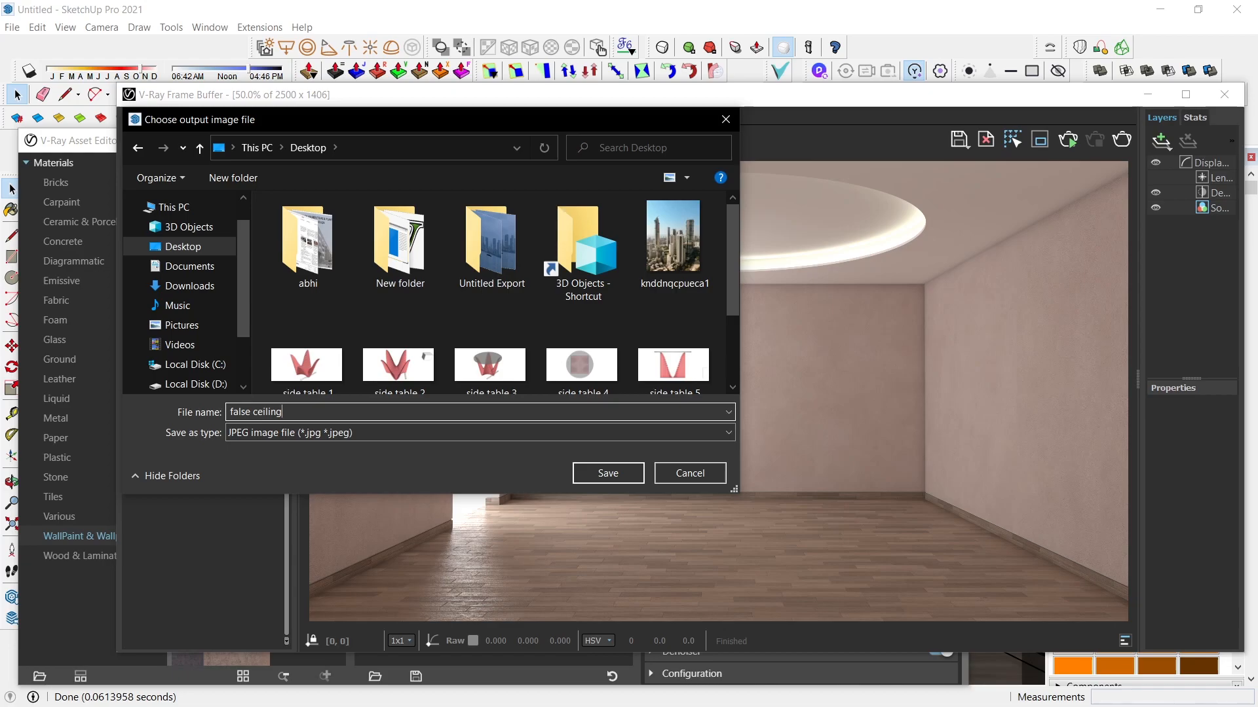
pyautogui.click(591, 474)
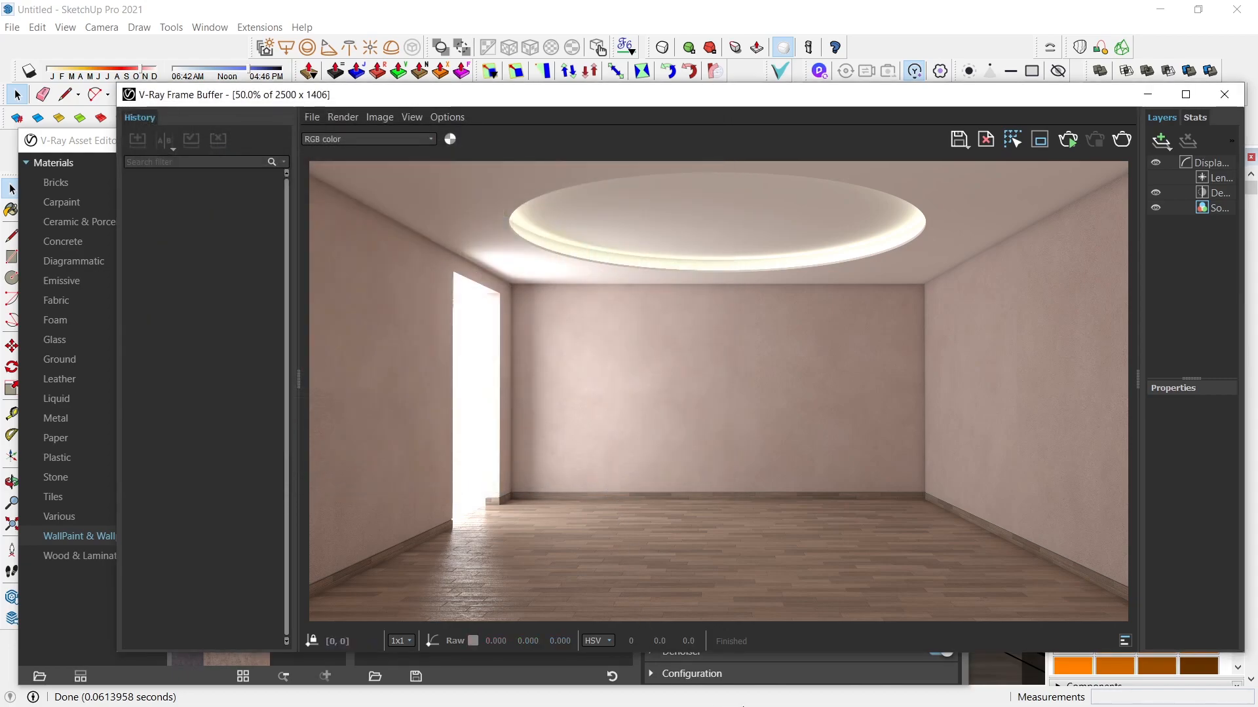
pyautogui.click(1224, 95)
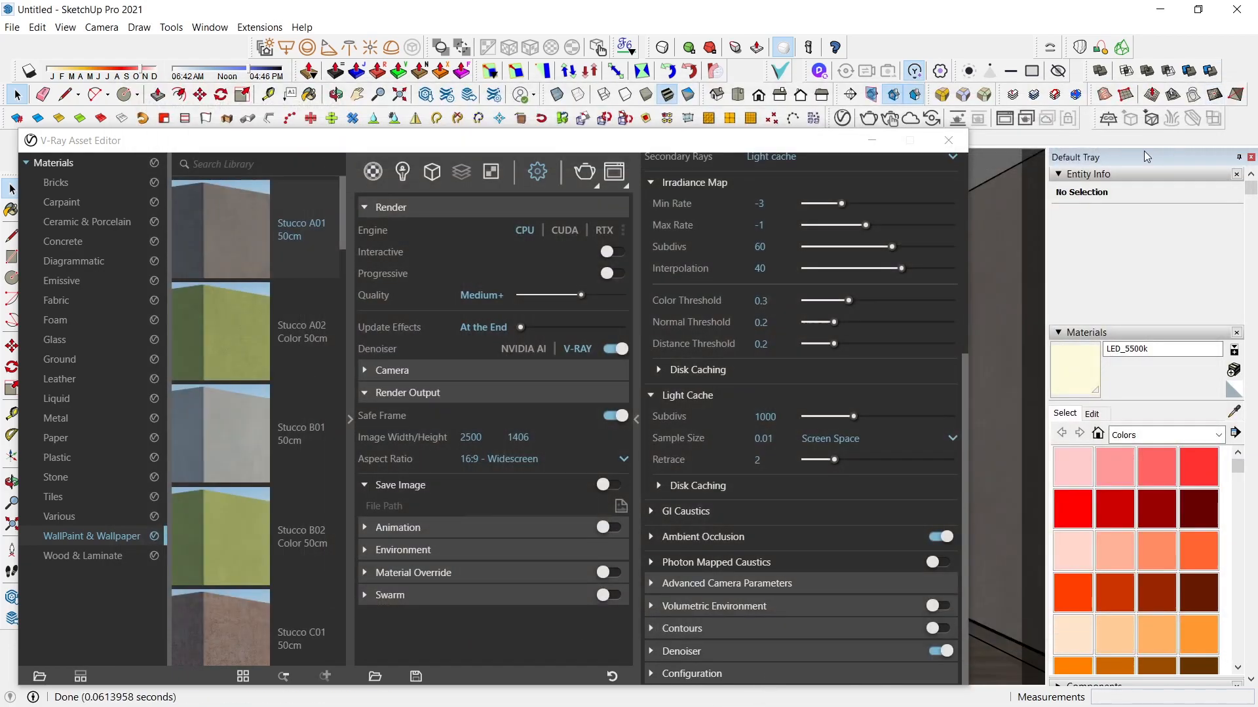